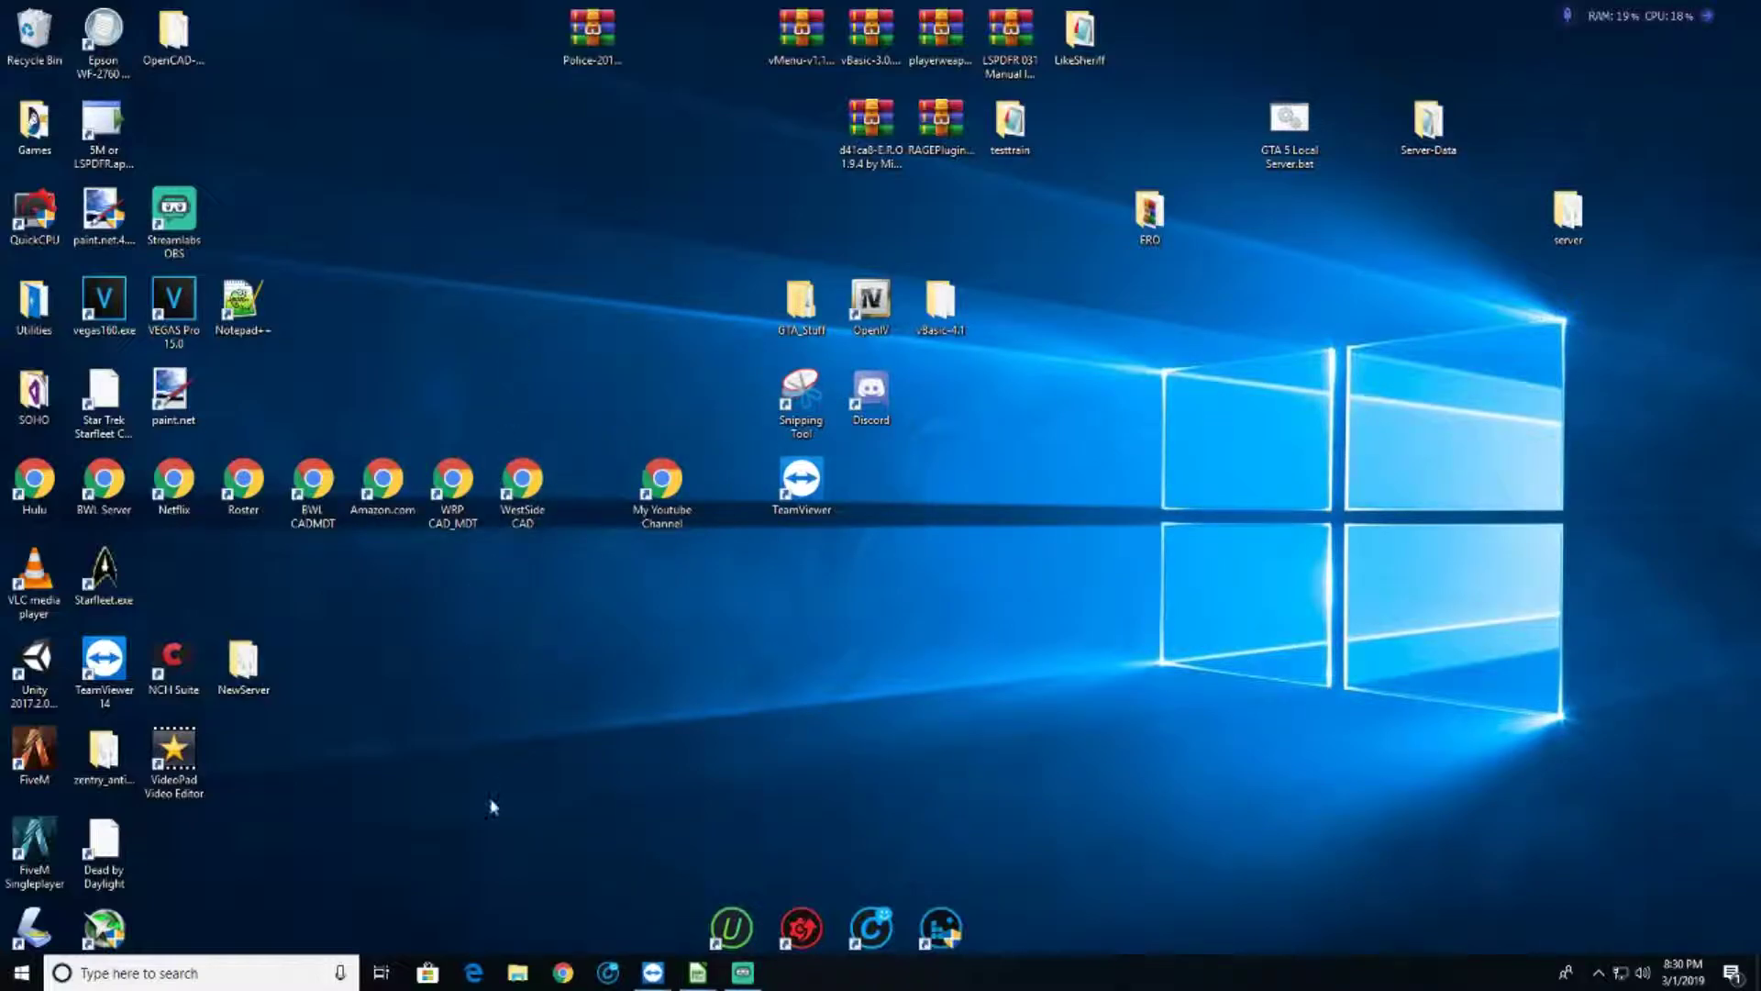
# Step: Open File Explorer and go to F:\Program Files (x86)\Steam\steamapps
pyautogui.click(515, 974)
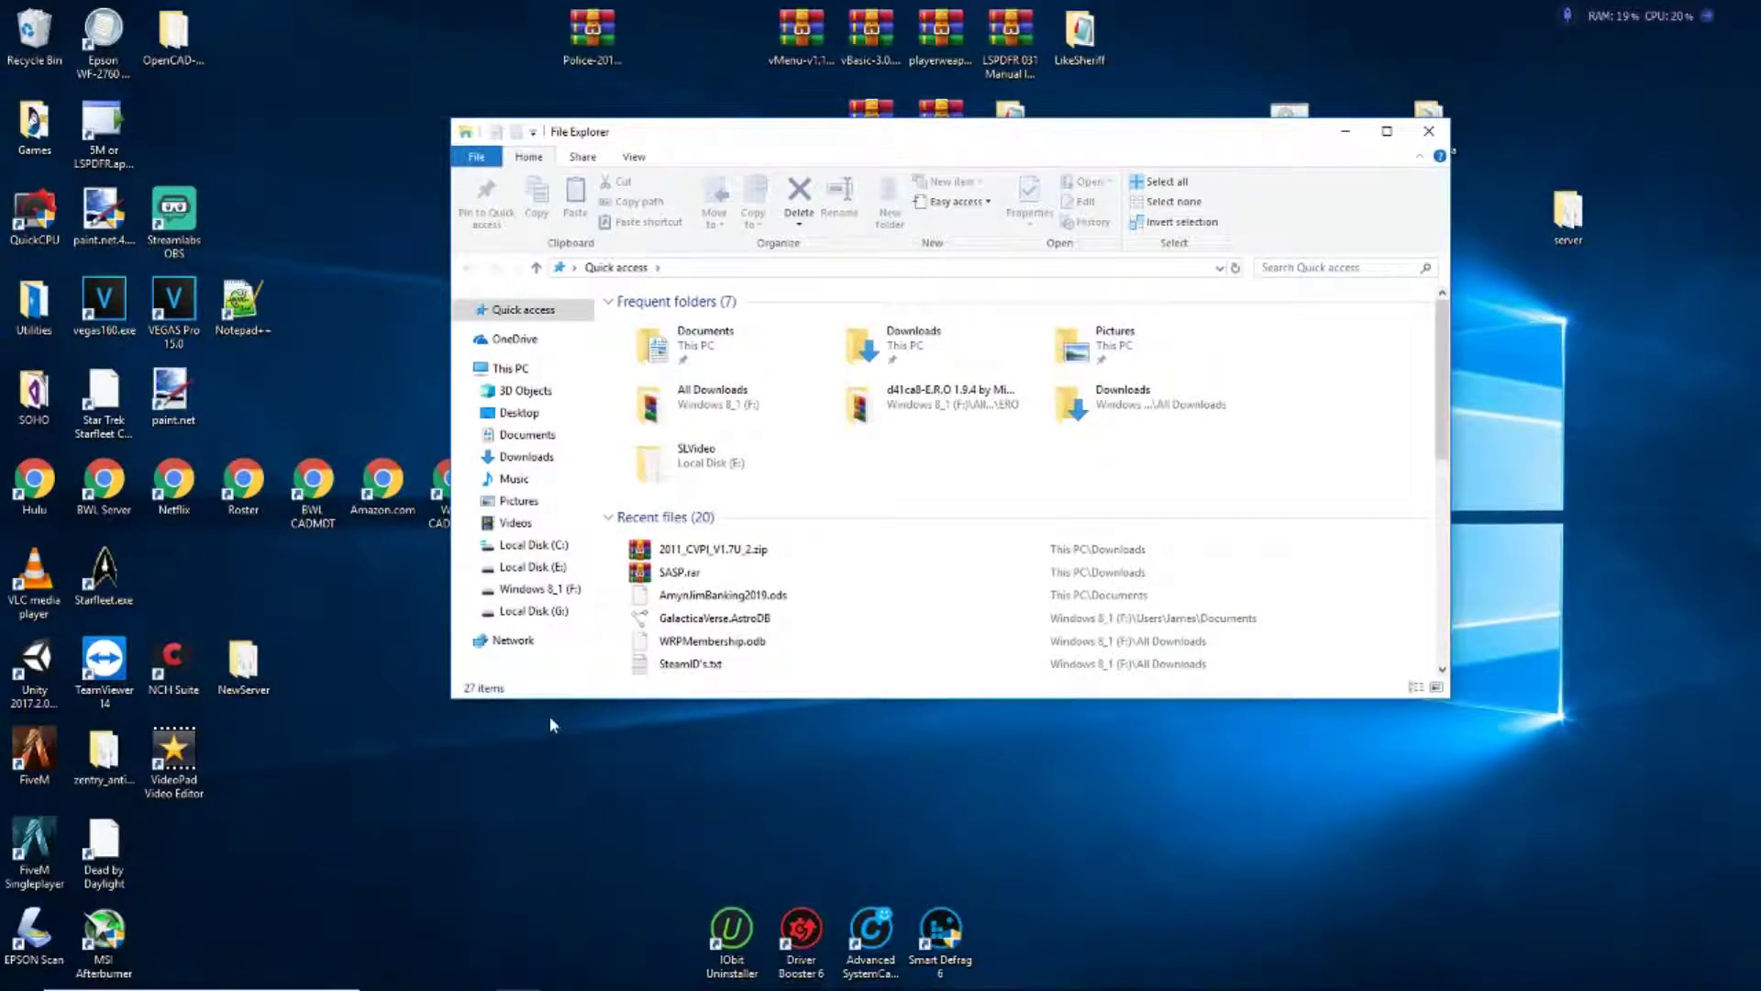
pyautogui.click(562, 591)
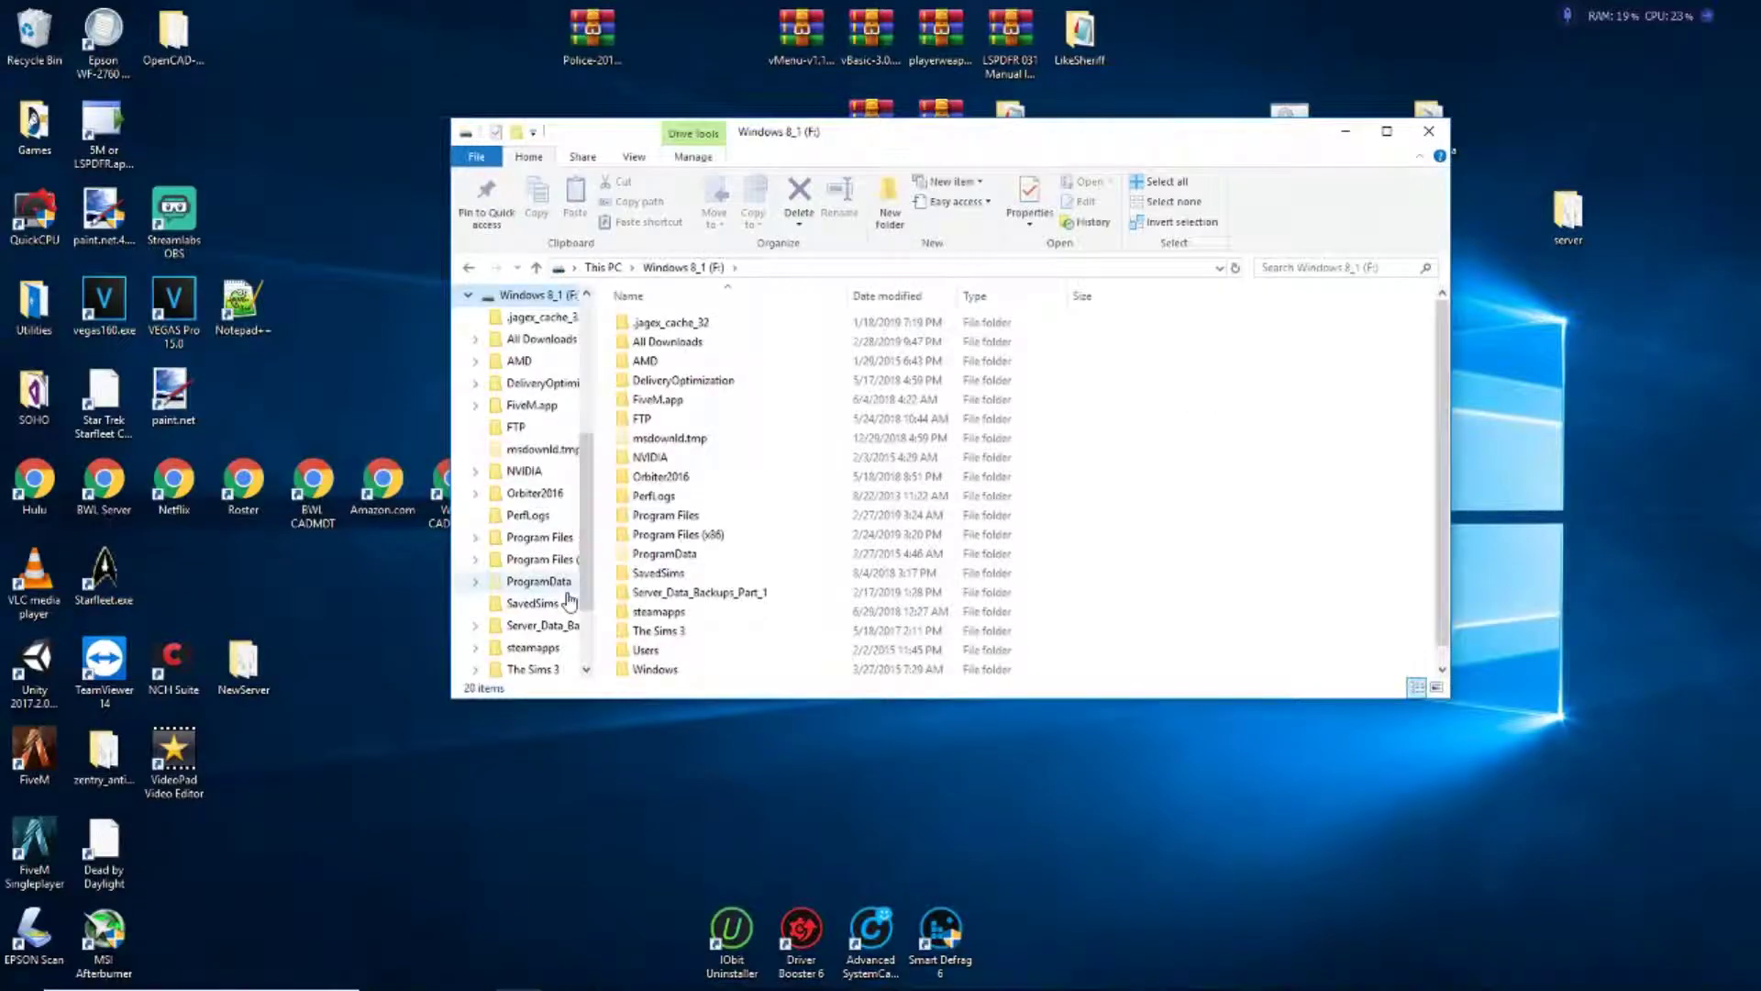
pyautogui.doubleClick(704, 538)
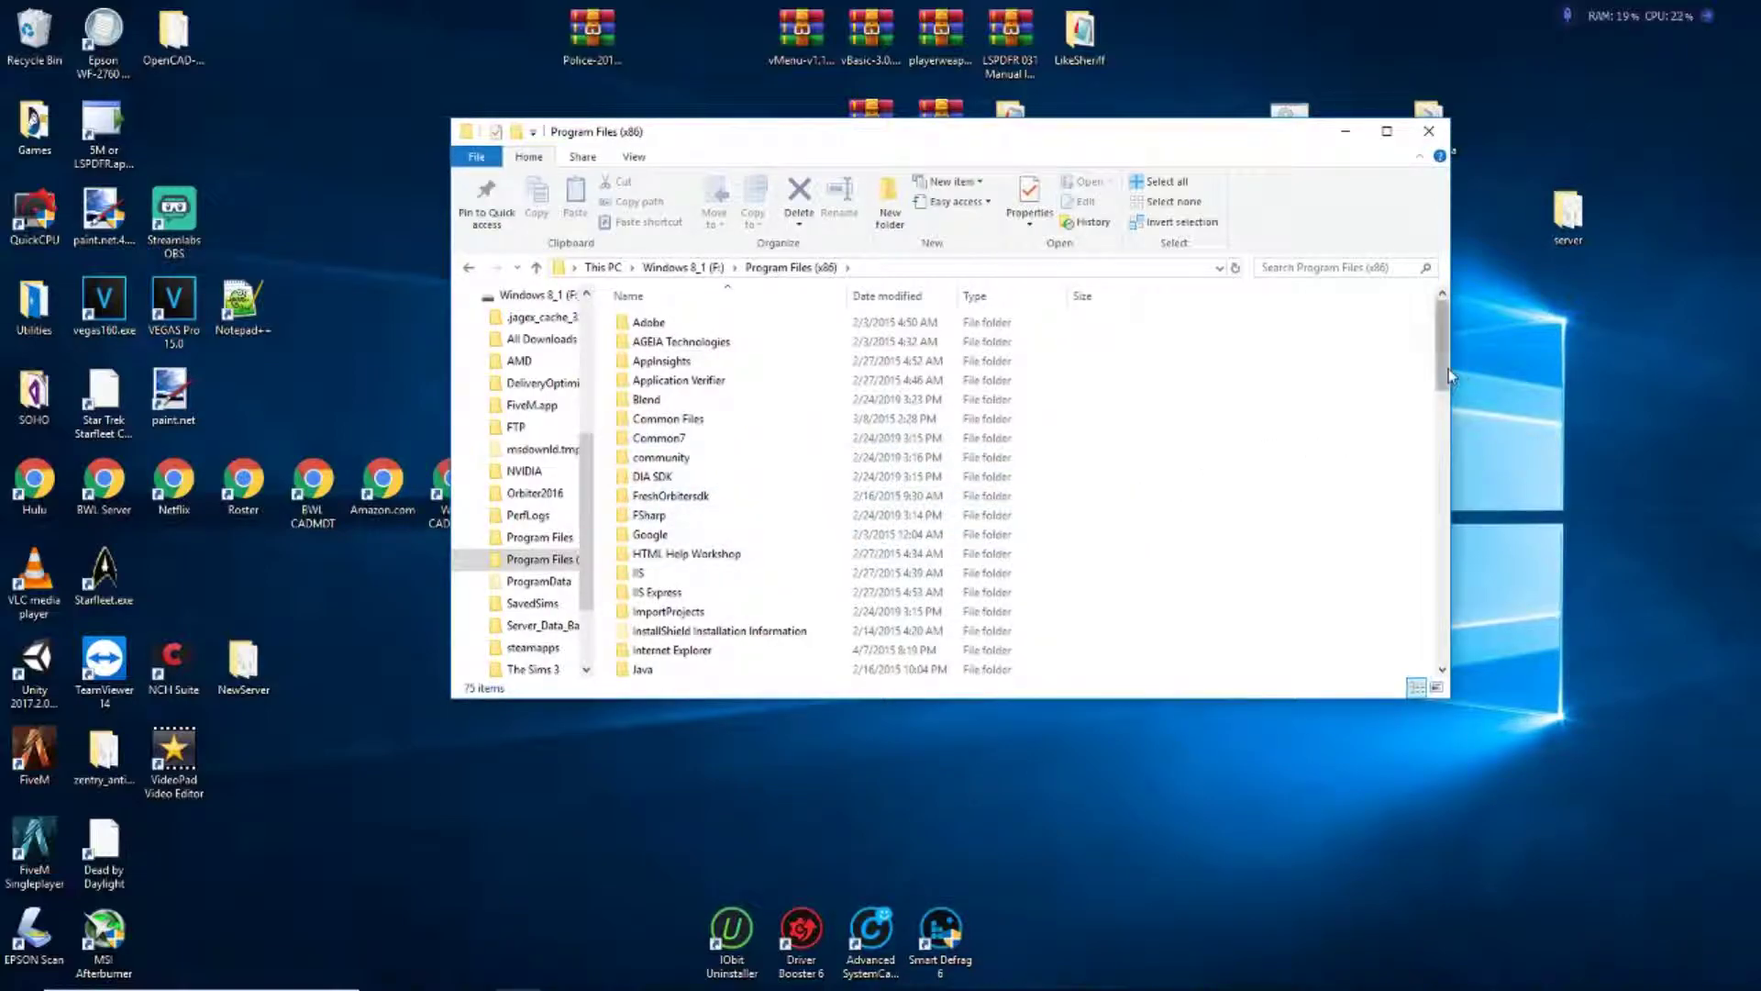
pyautogui.moveTo(1444, 374); pyautogui.dragTo(1436, 527)
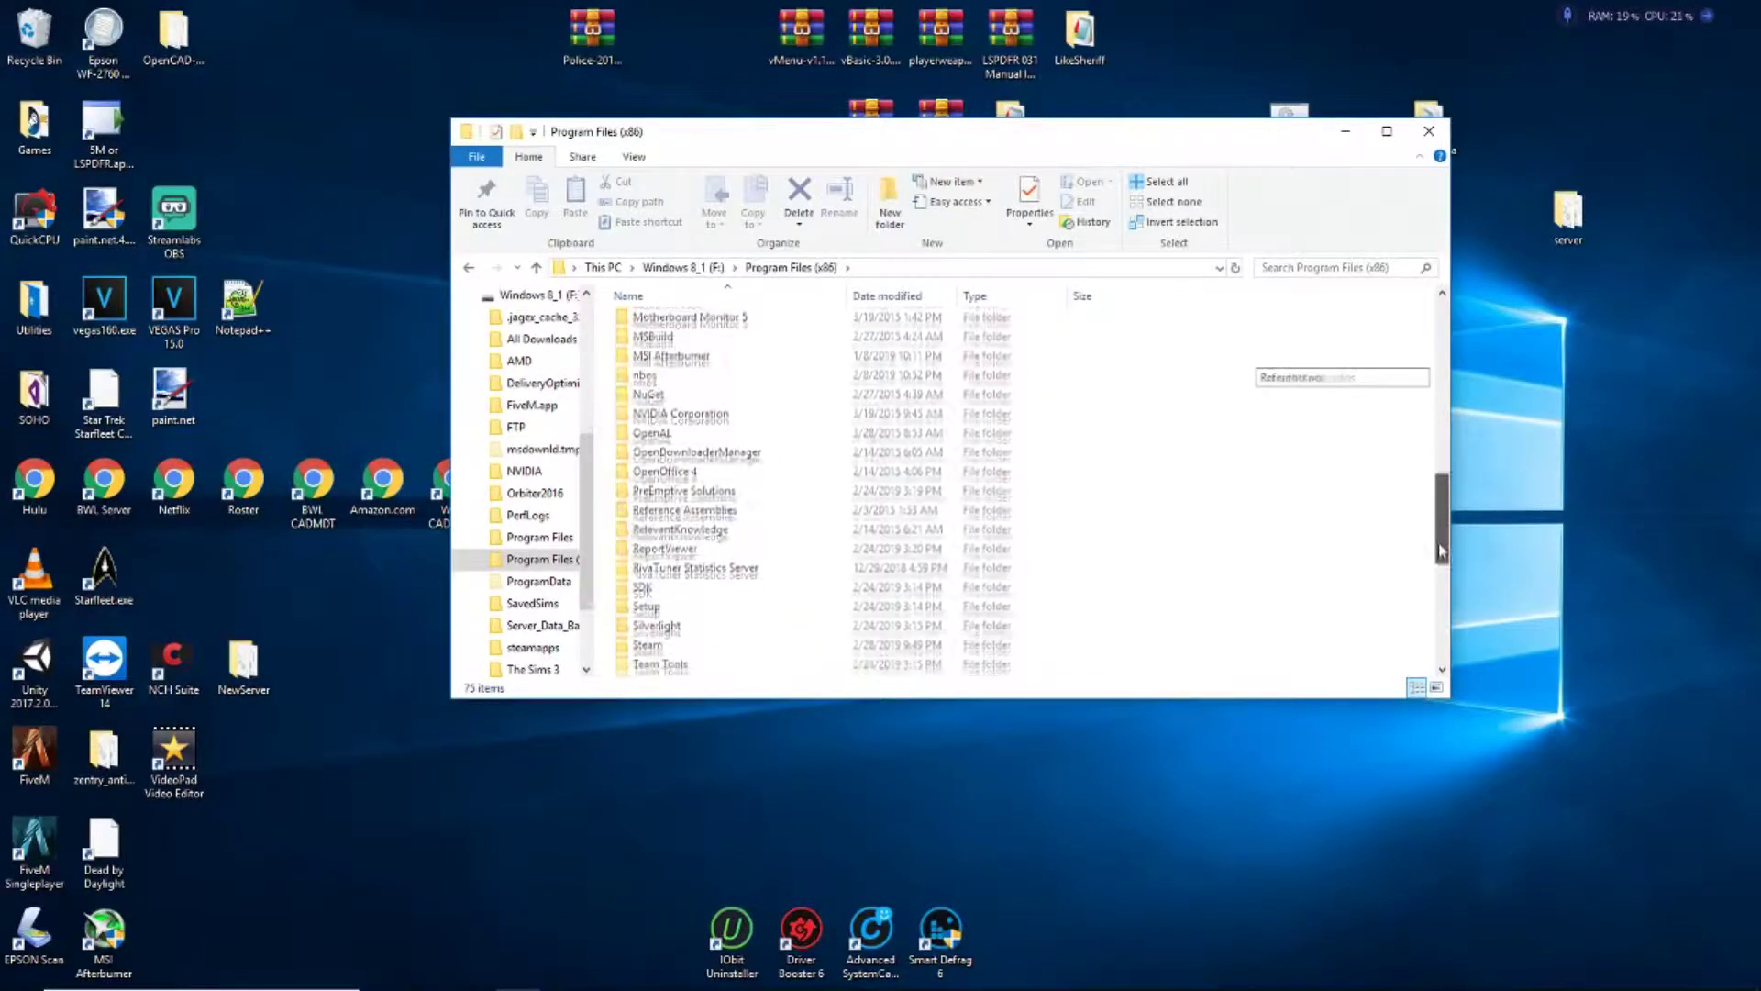
pyautogui.moveTo(1435, 526); pyautogui.dragTo(1438, 557)
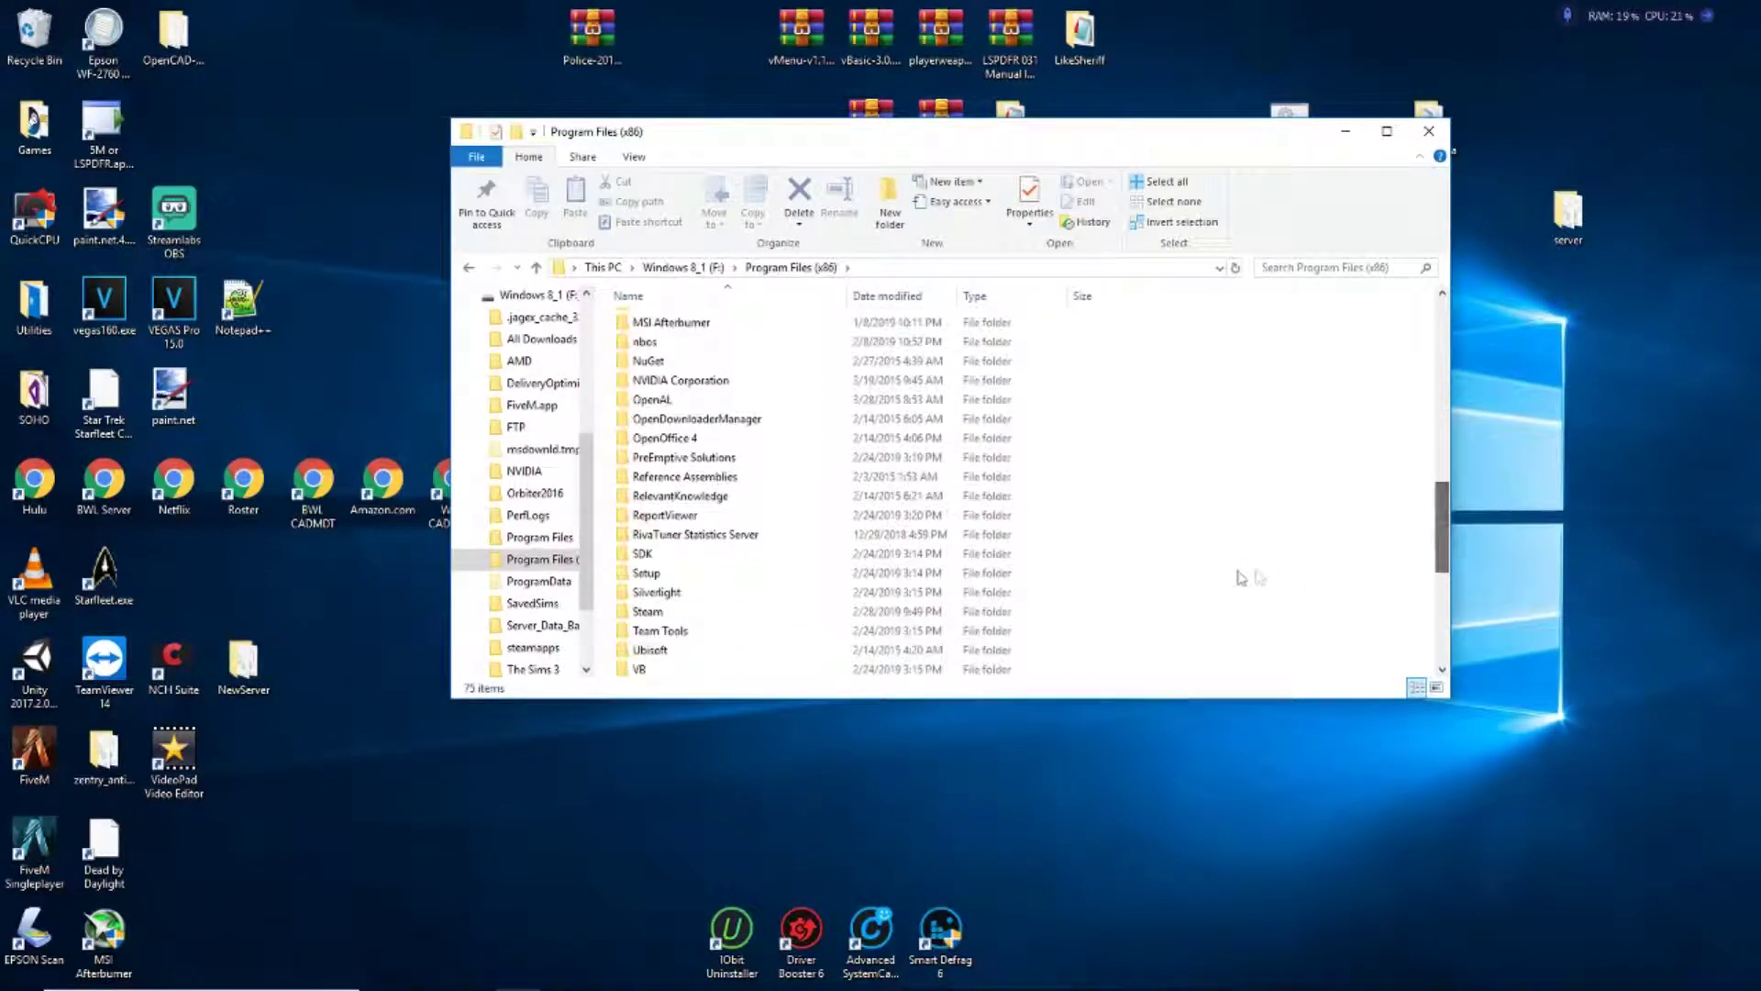
pyautogui.doubleClick(646, 612)
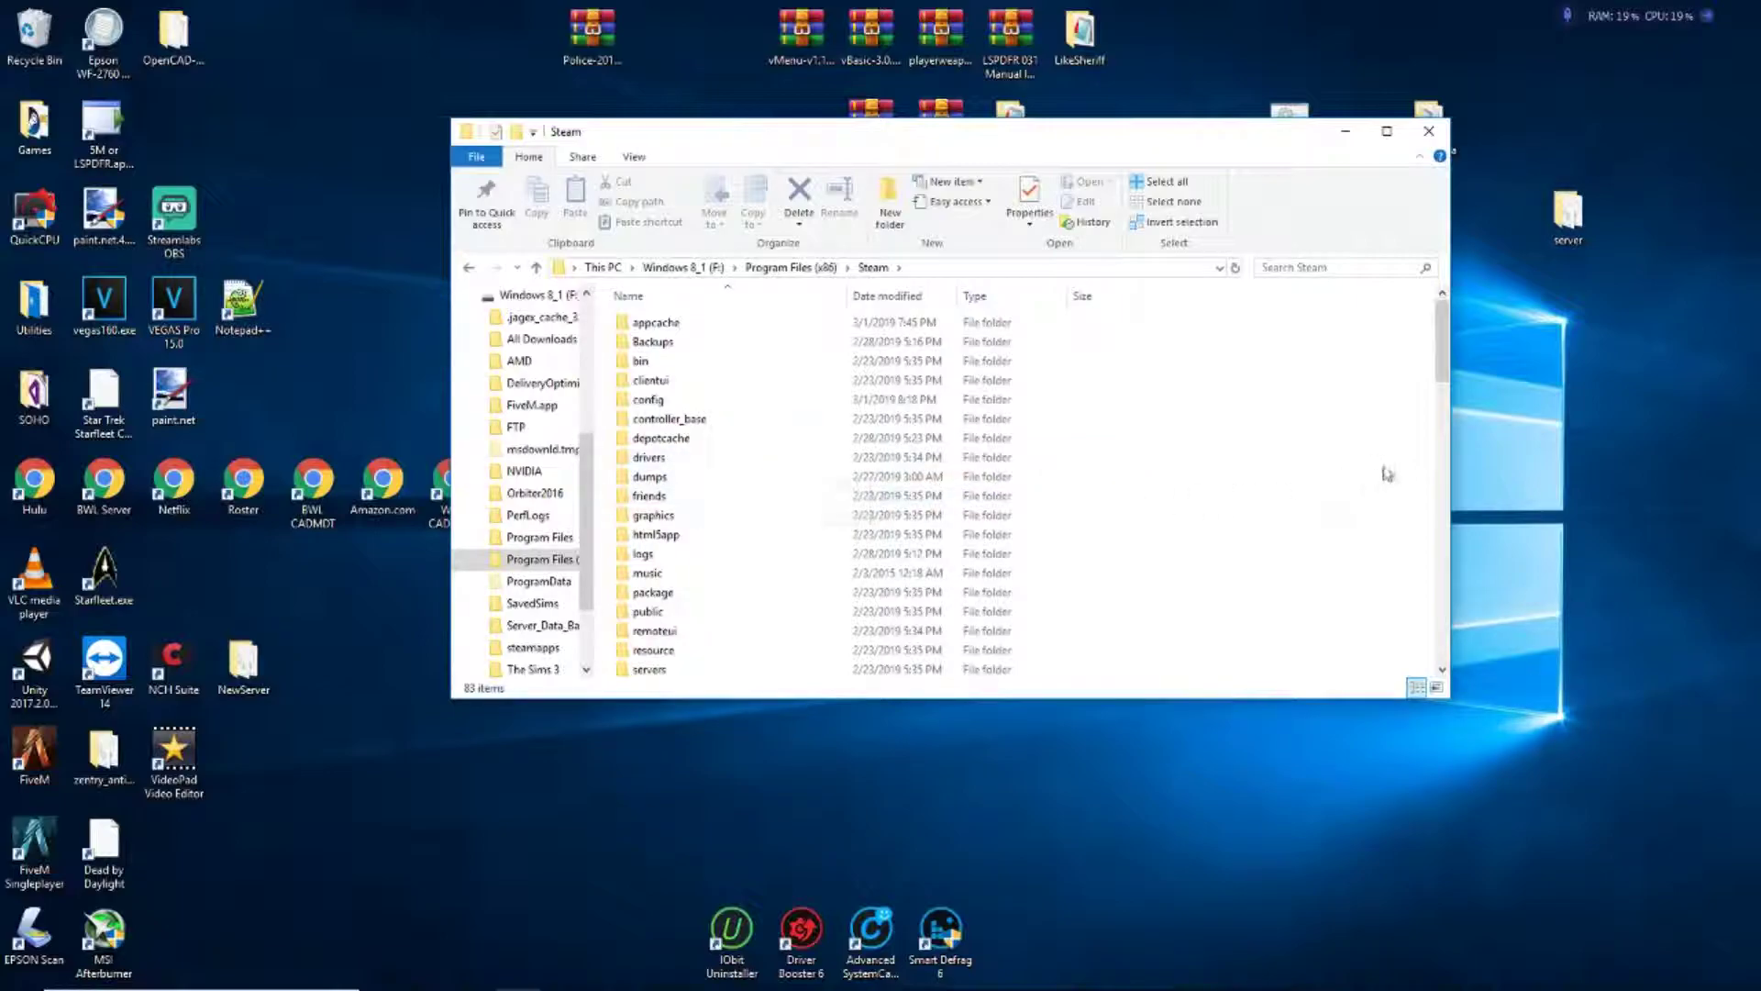
pyautogui.scroll(-6, 1442, 375)
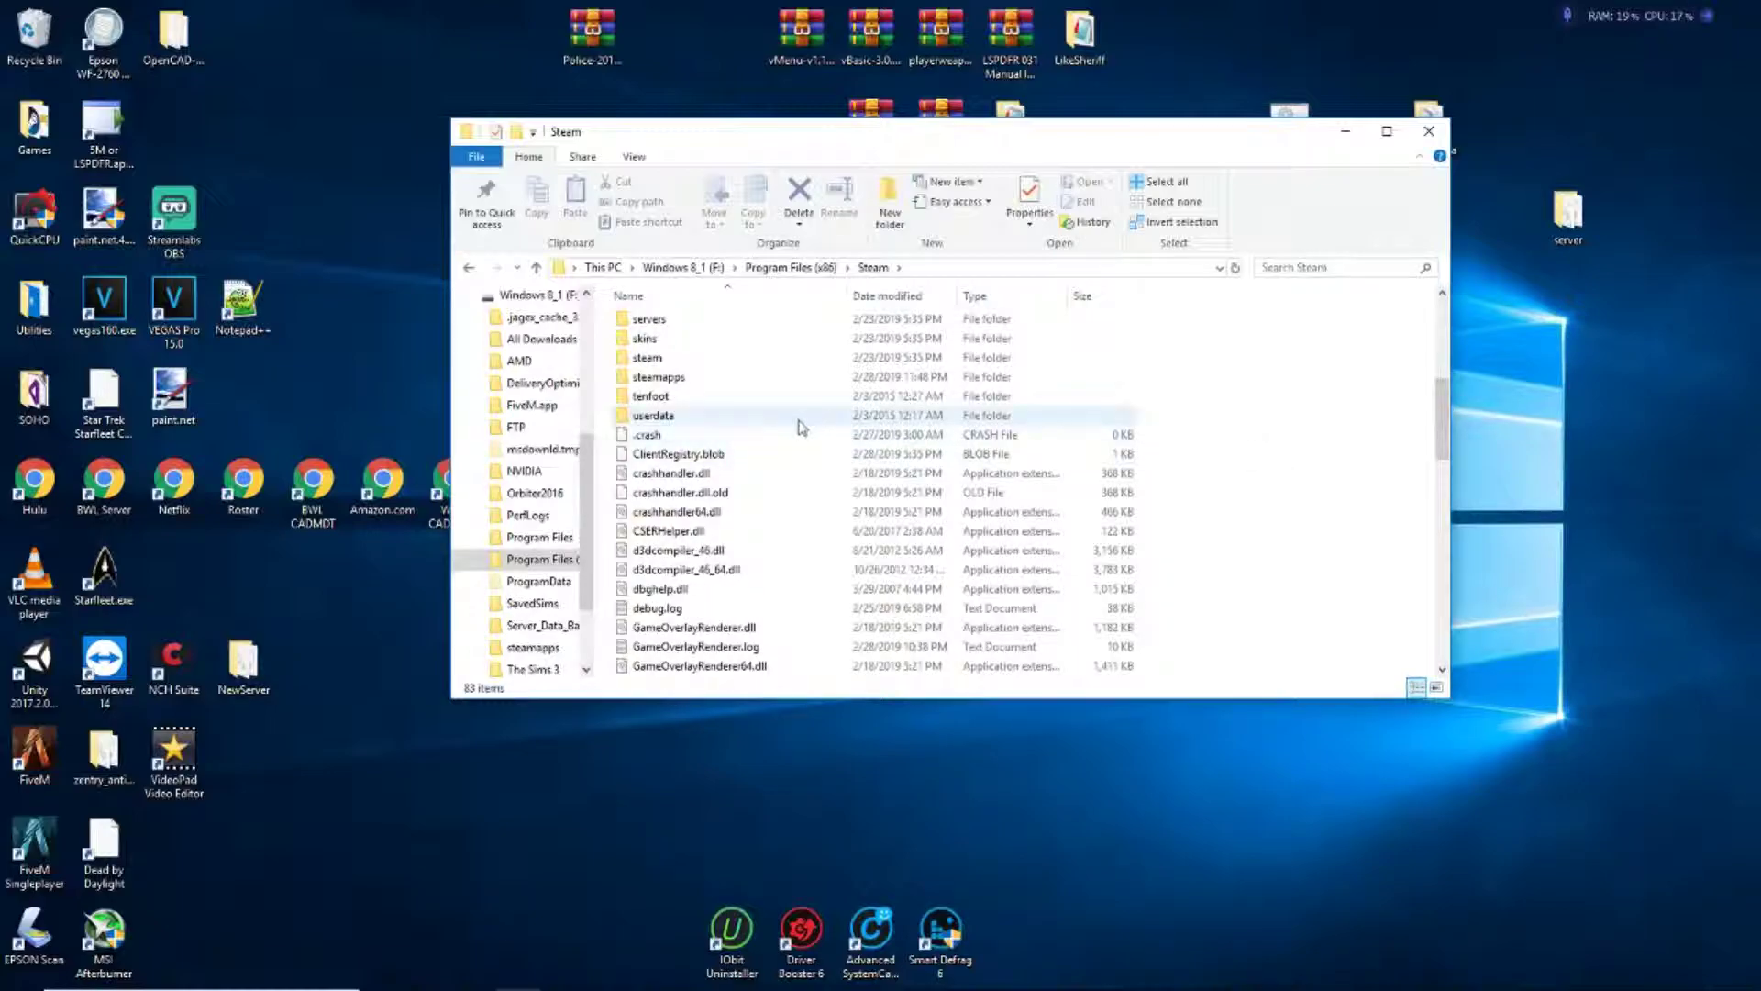
pyautogui.doubleClick(656, 376)
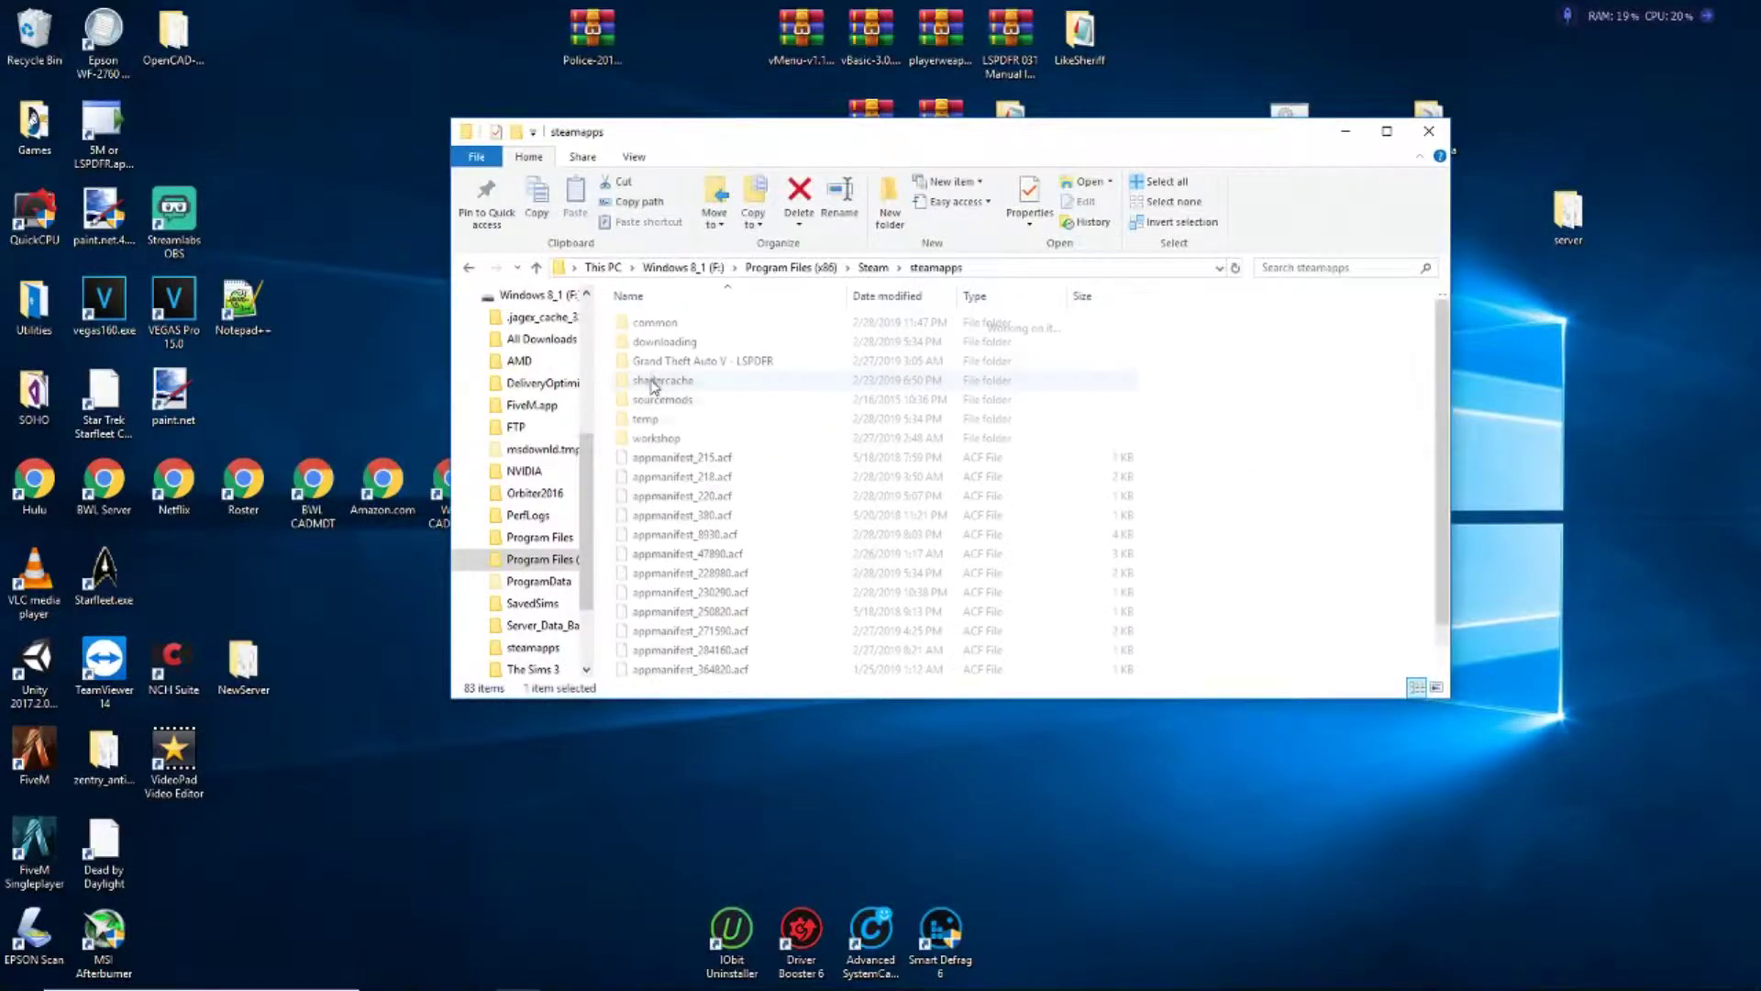
# Step: Look inside the common games folder, then browse the Local Disk (E:) drive
pyautogui.doubleClick(656, 324)
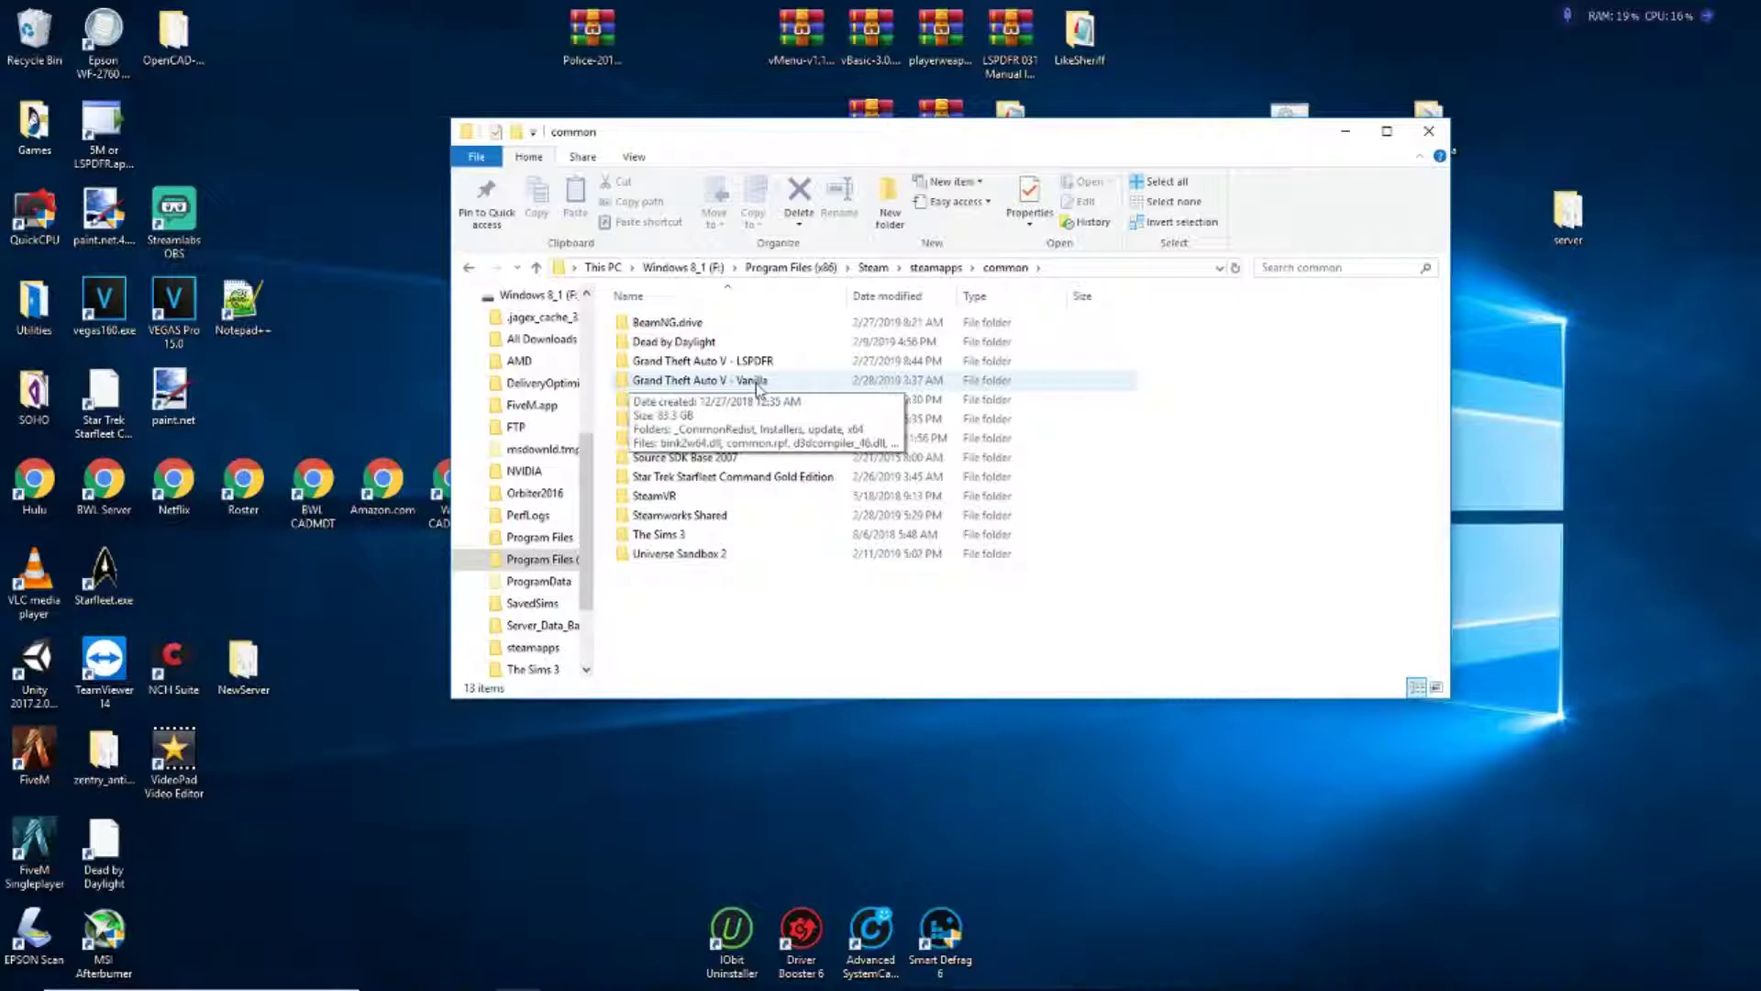
pyautogui.click(468, 269)
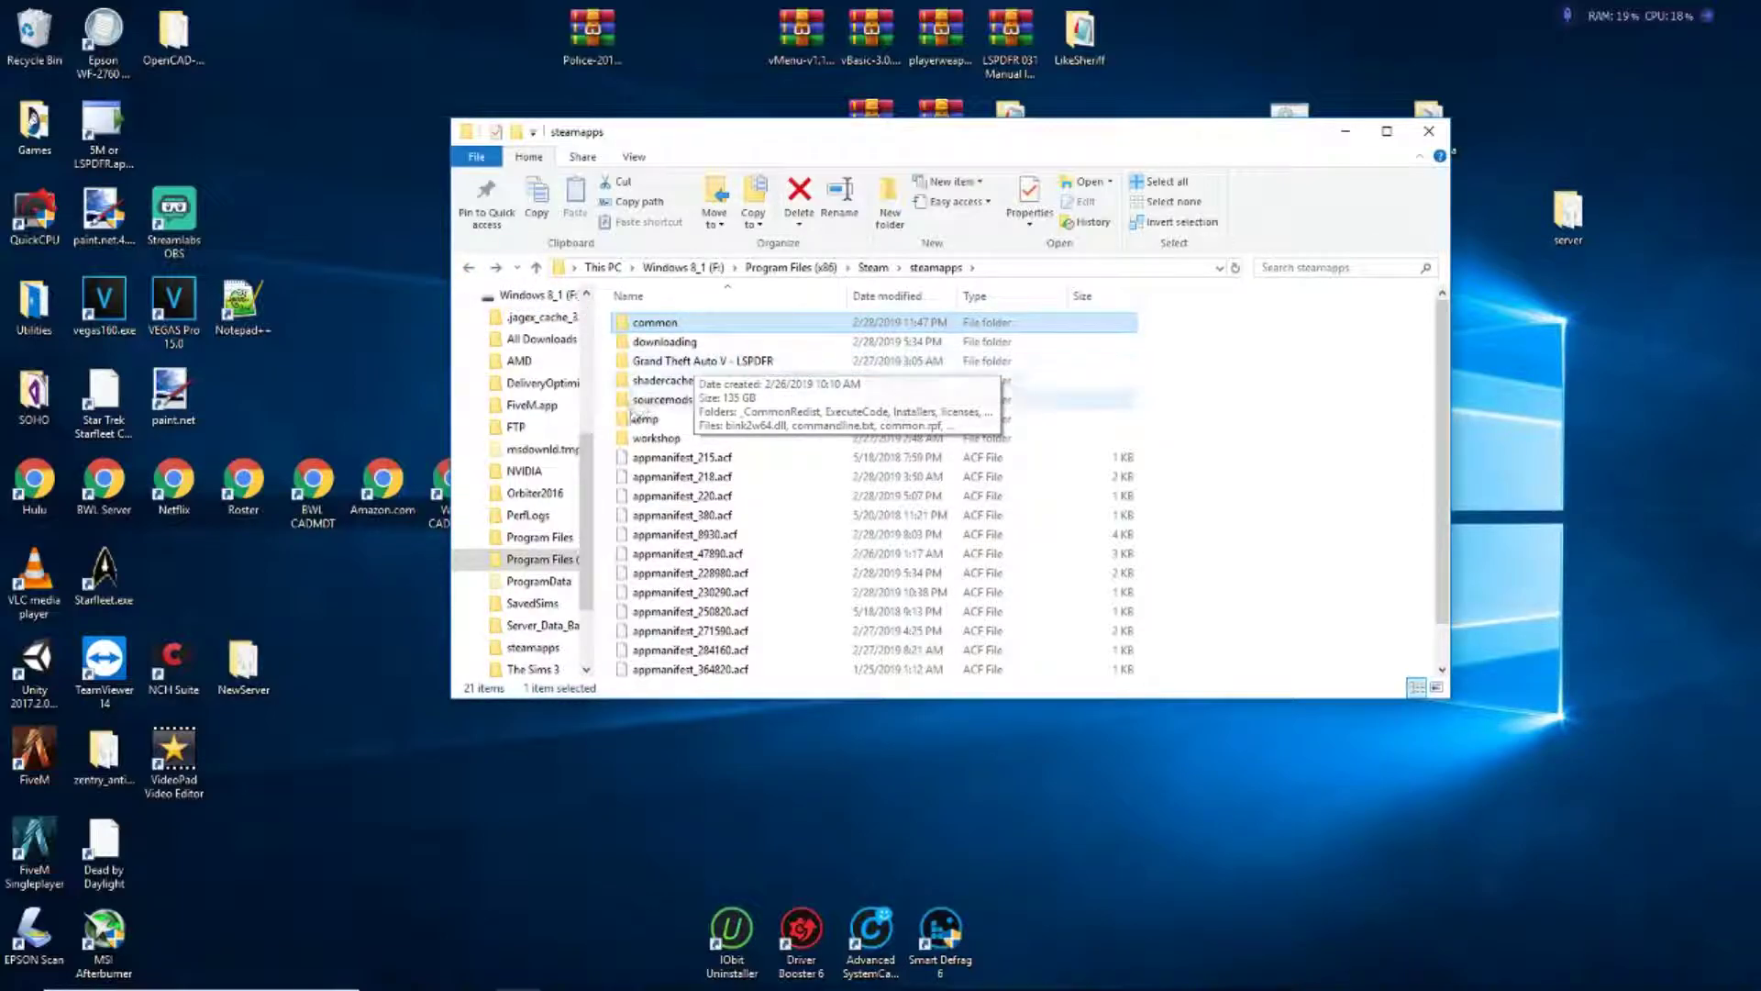
pyautogui.moveTo(585, 549); pyautogui.dragTo(587, 590)
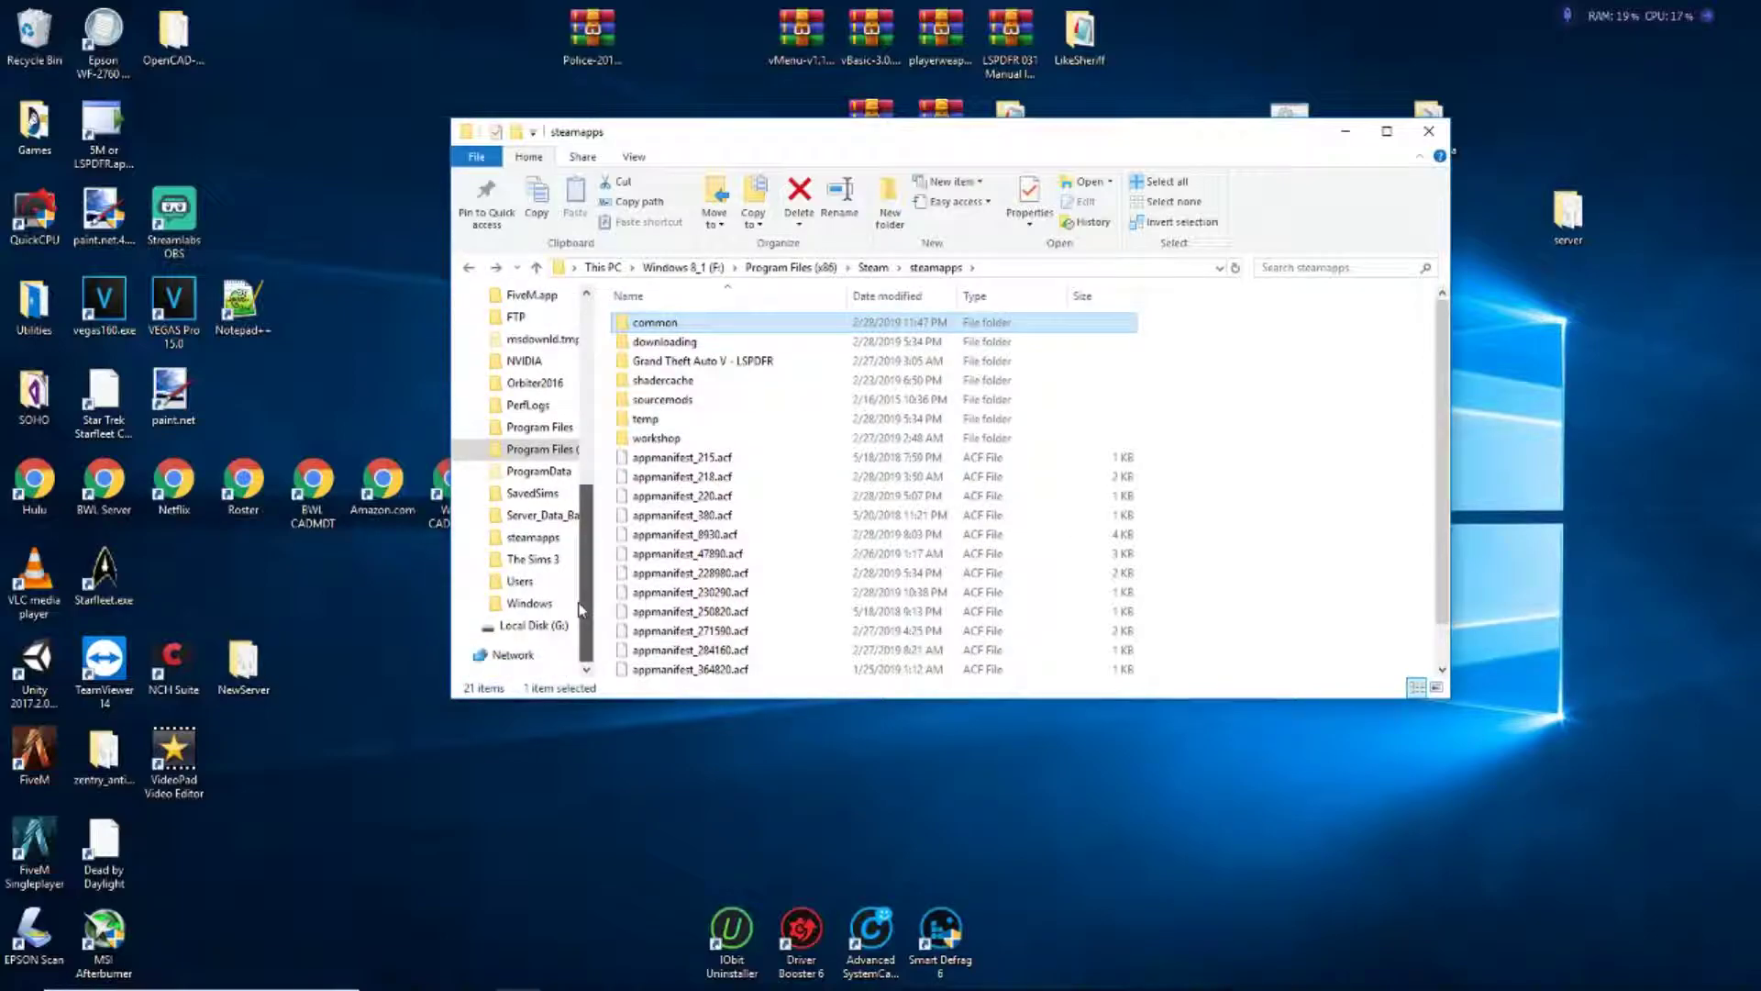
pyautogui.moveTo(580, 589); pyautogui.dragTo(585, 479)
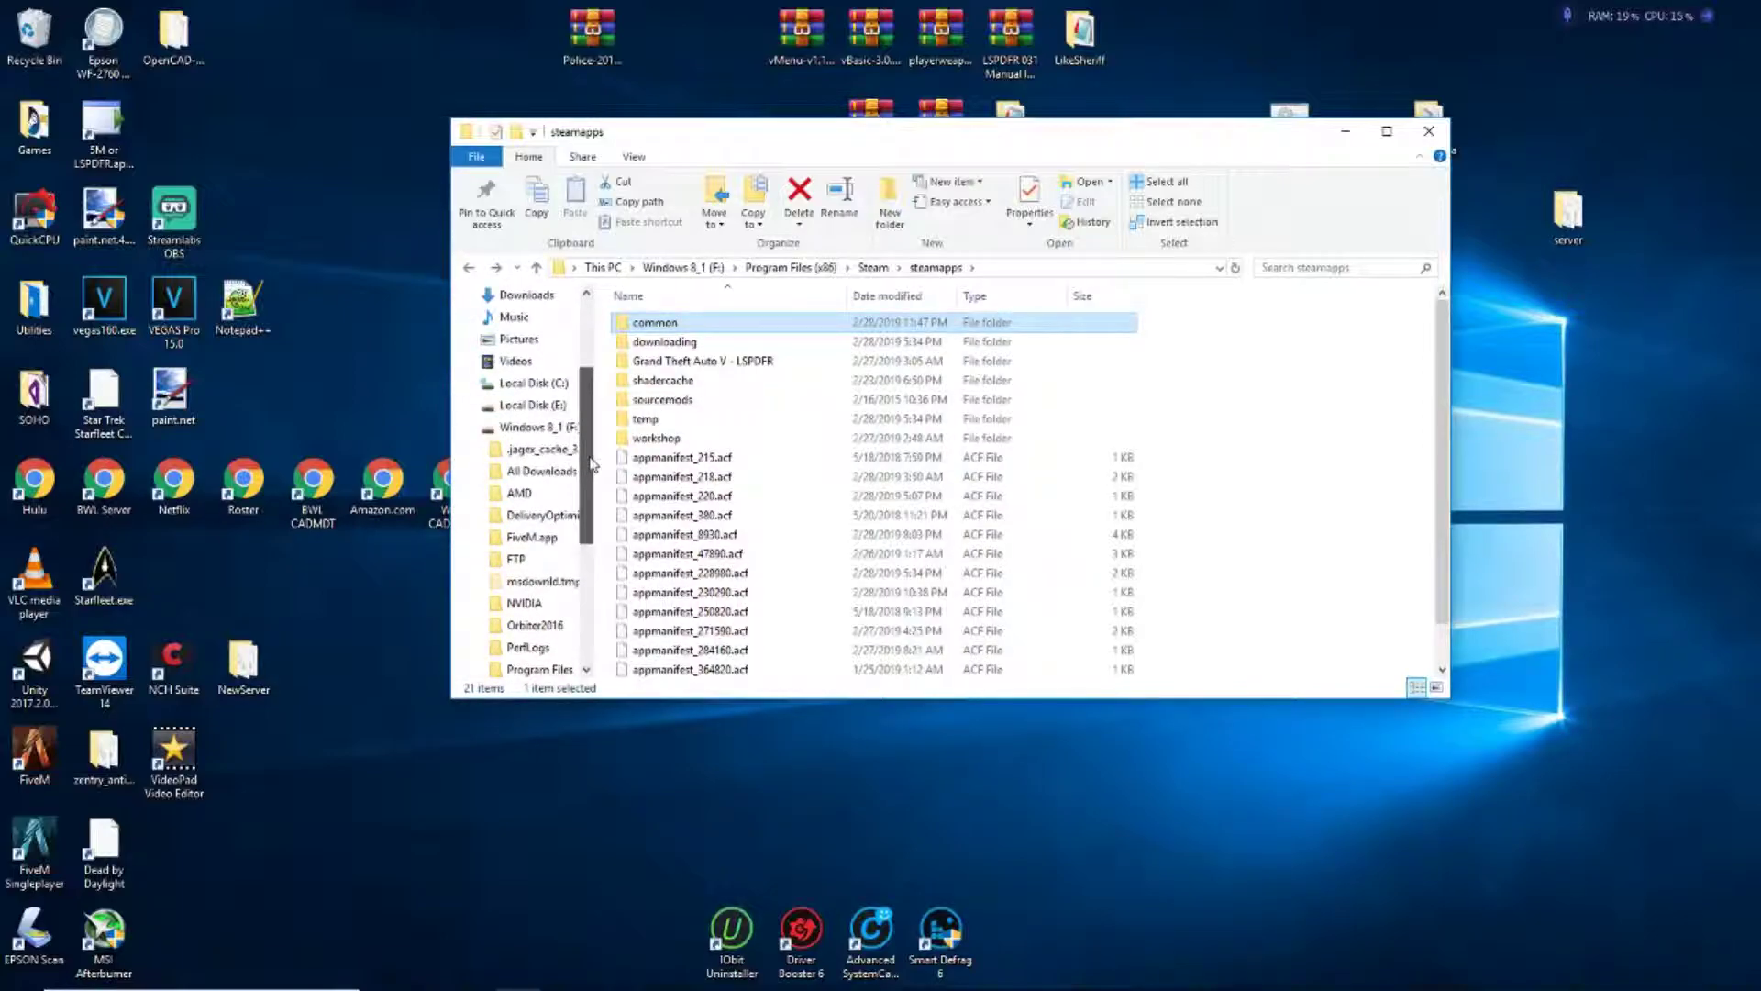
pyautogui.click(537, 406)
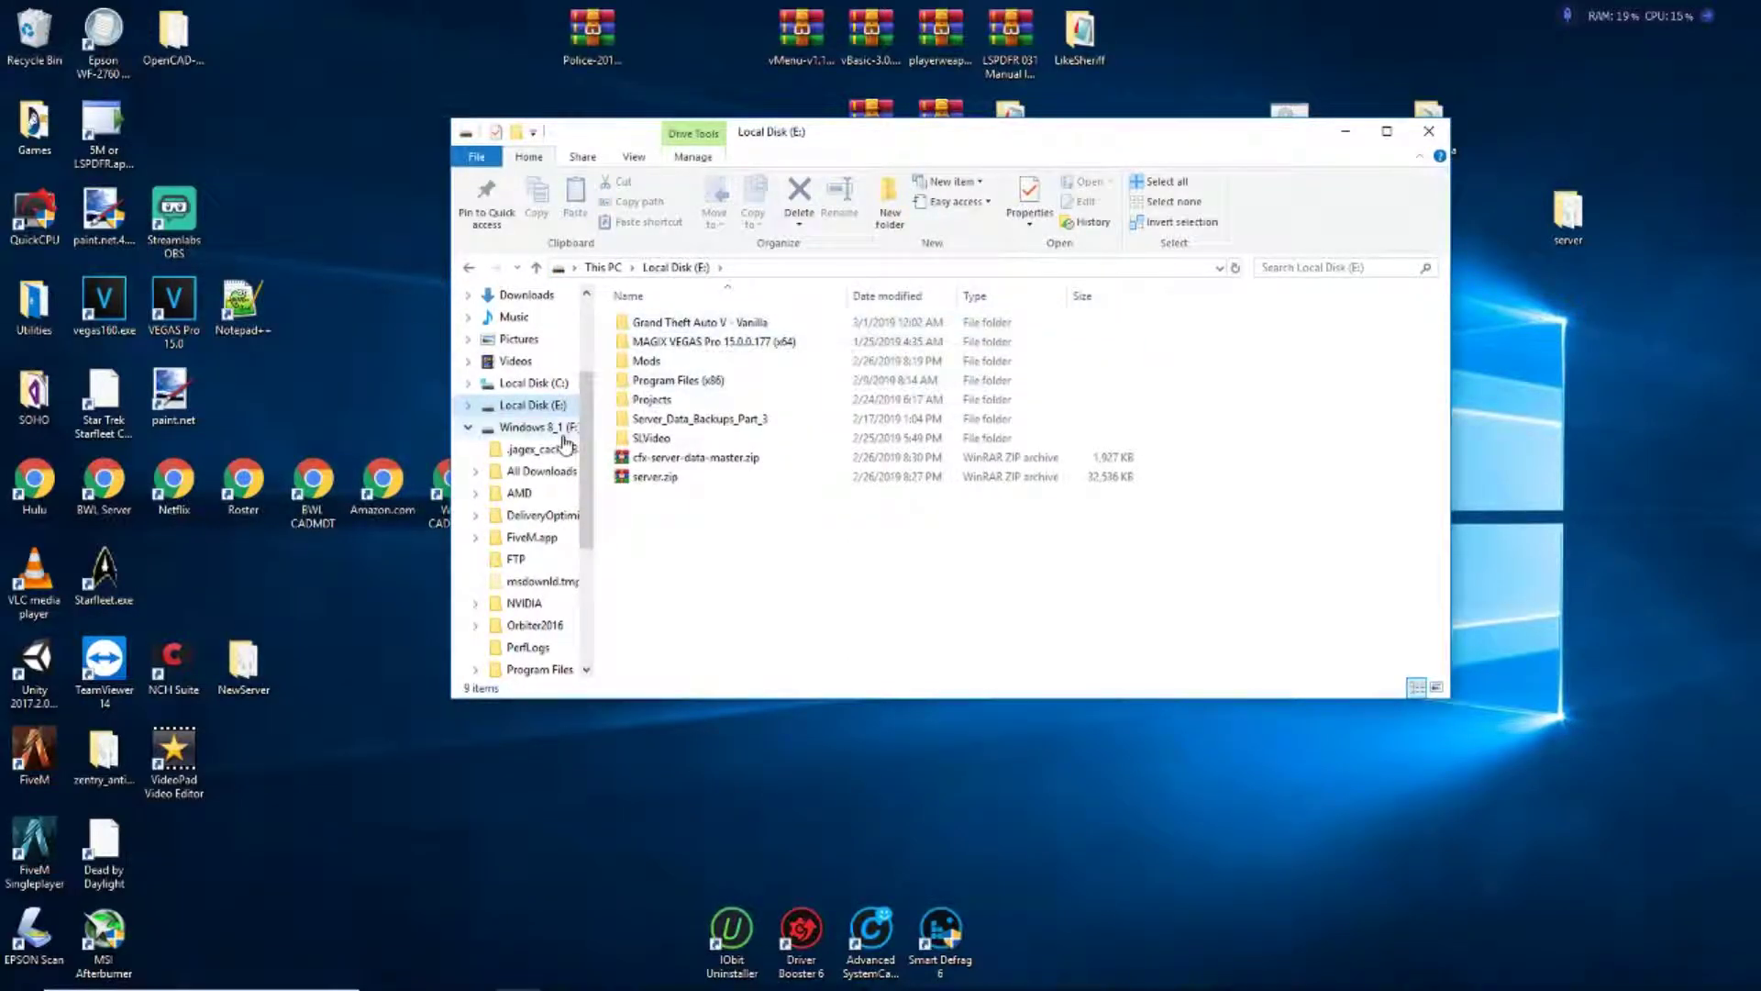
# Step: Return to Steam's common folder and bring up the Grand Theft Auto V - LSPDFR folder's menu
pyautogui.click(470, 269)
pyautogui.click(470, 268)
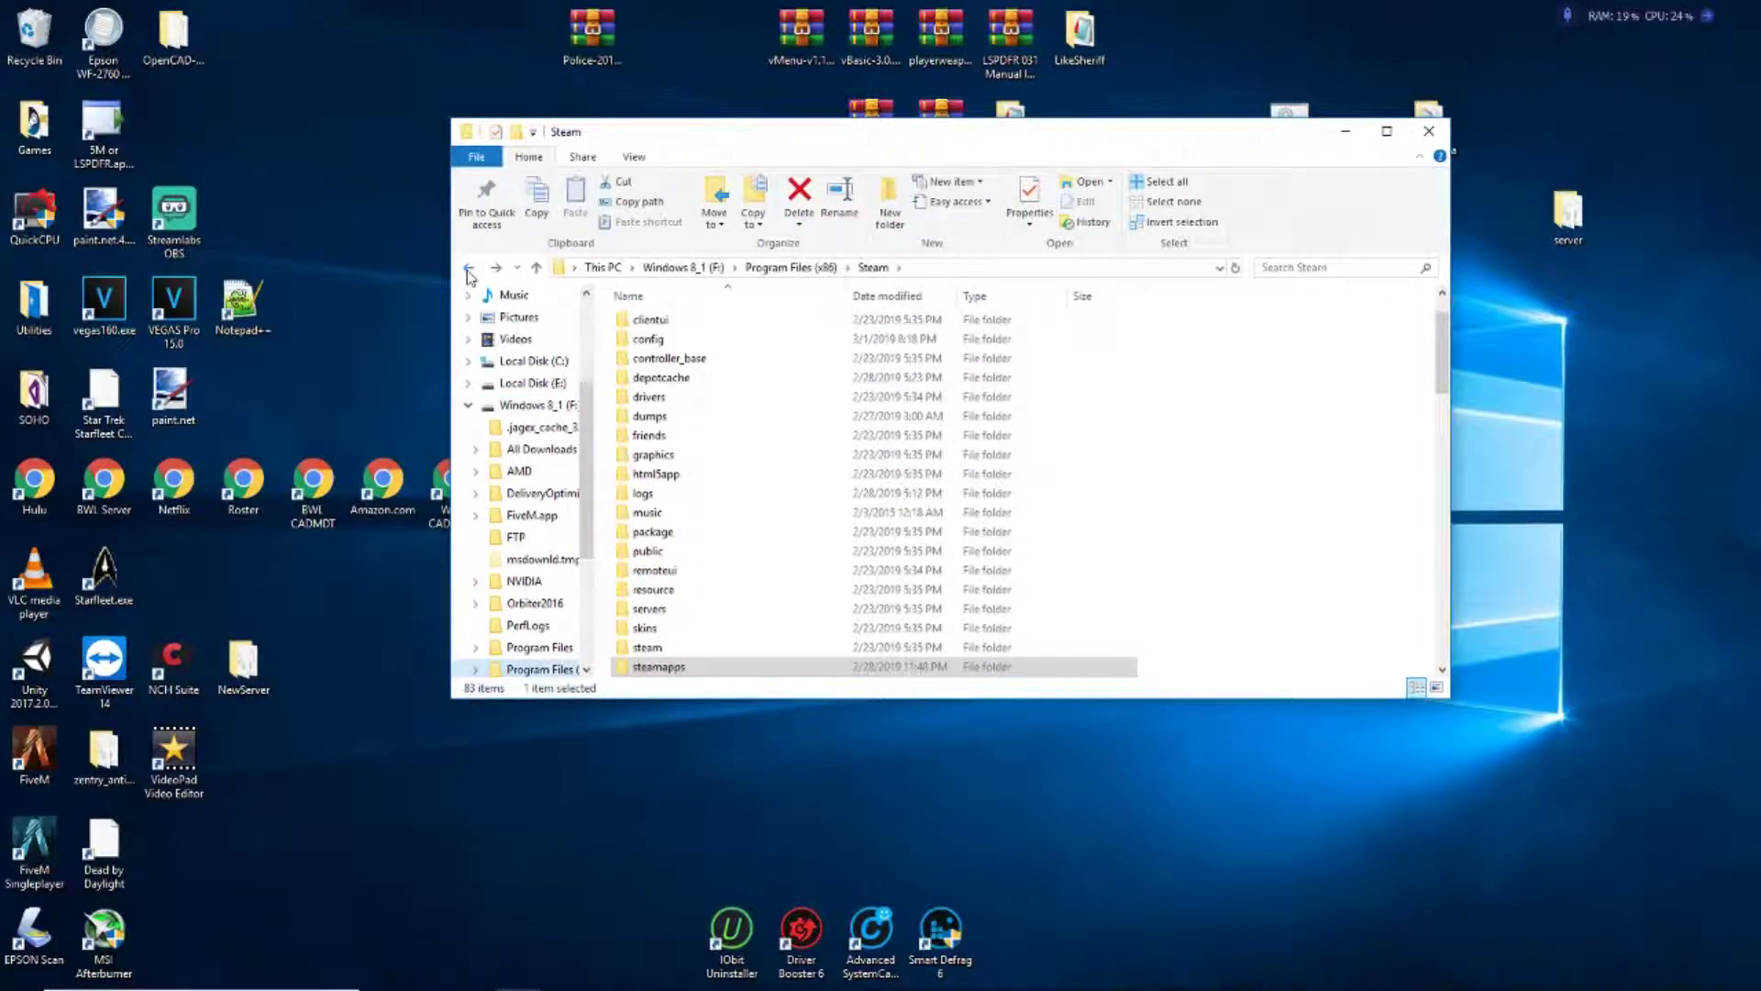
pyautogui.doubleClick(656, 668)
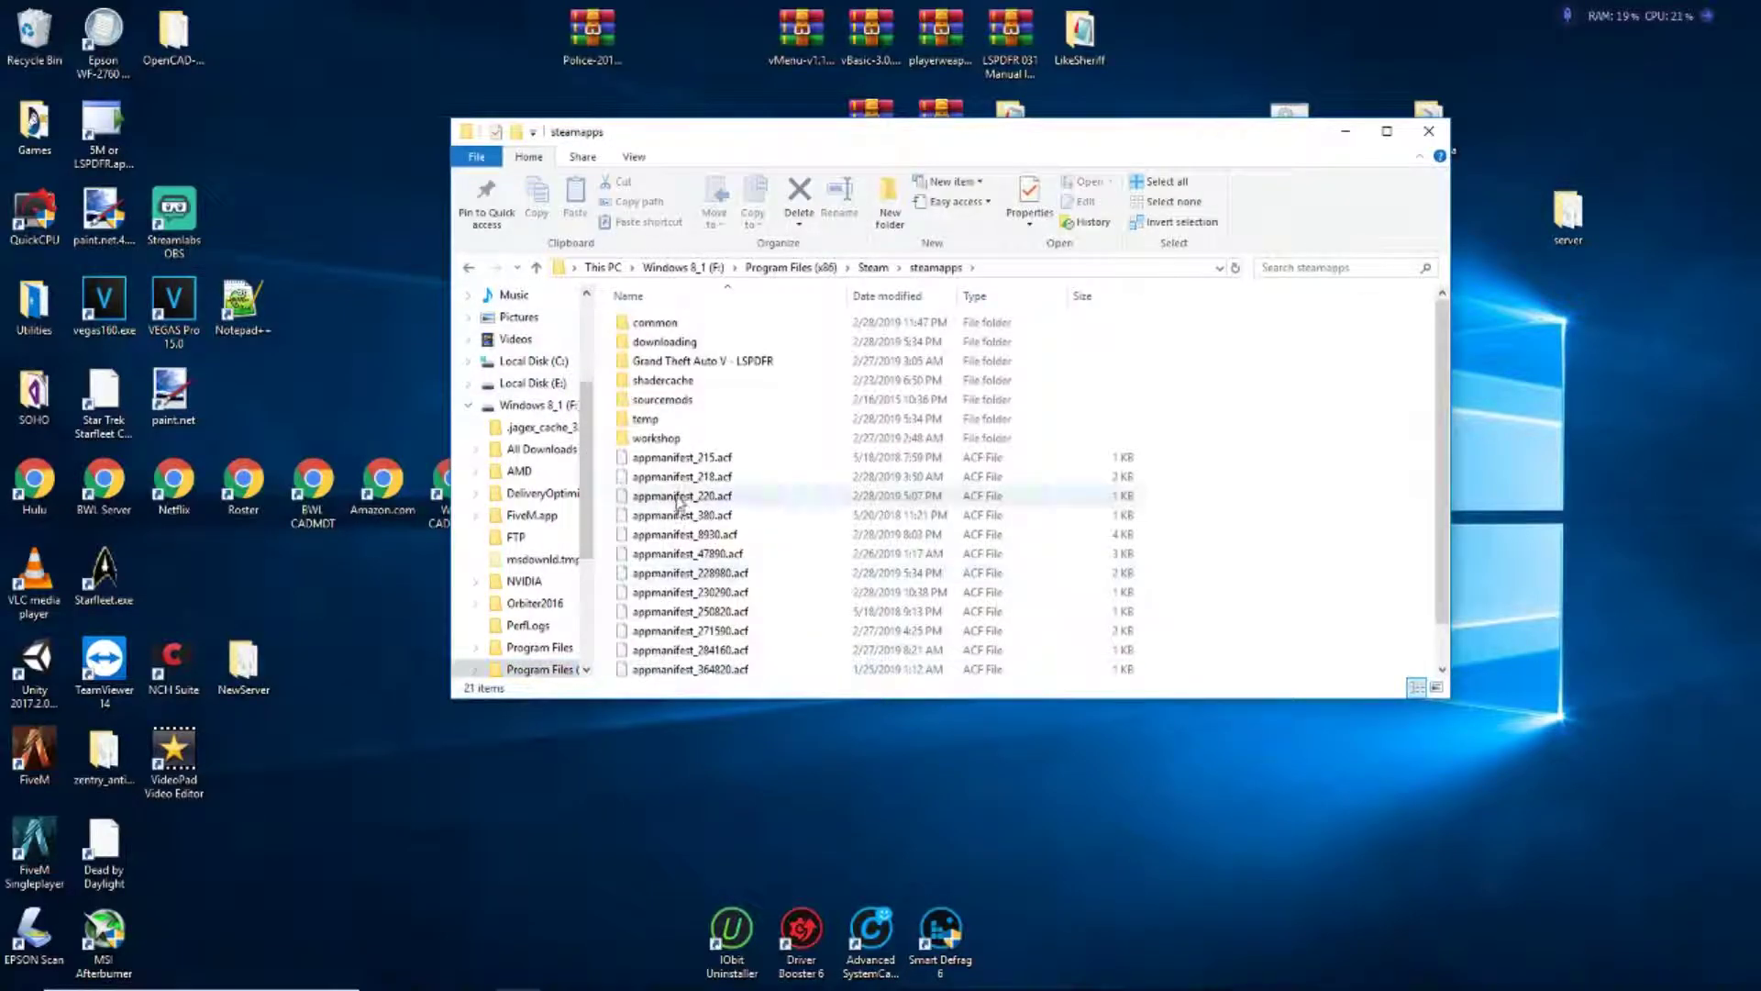
pyautogui.doubleClick(656, 330)
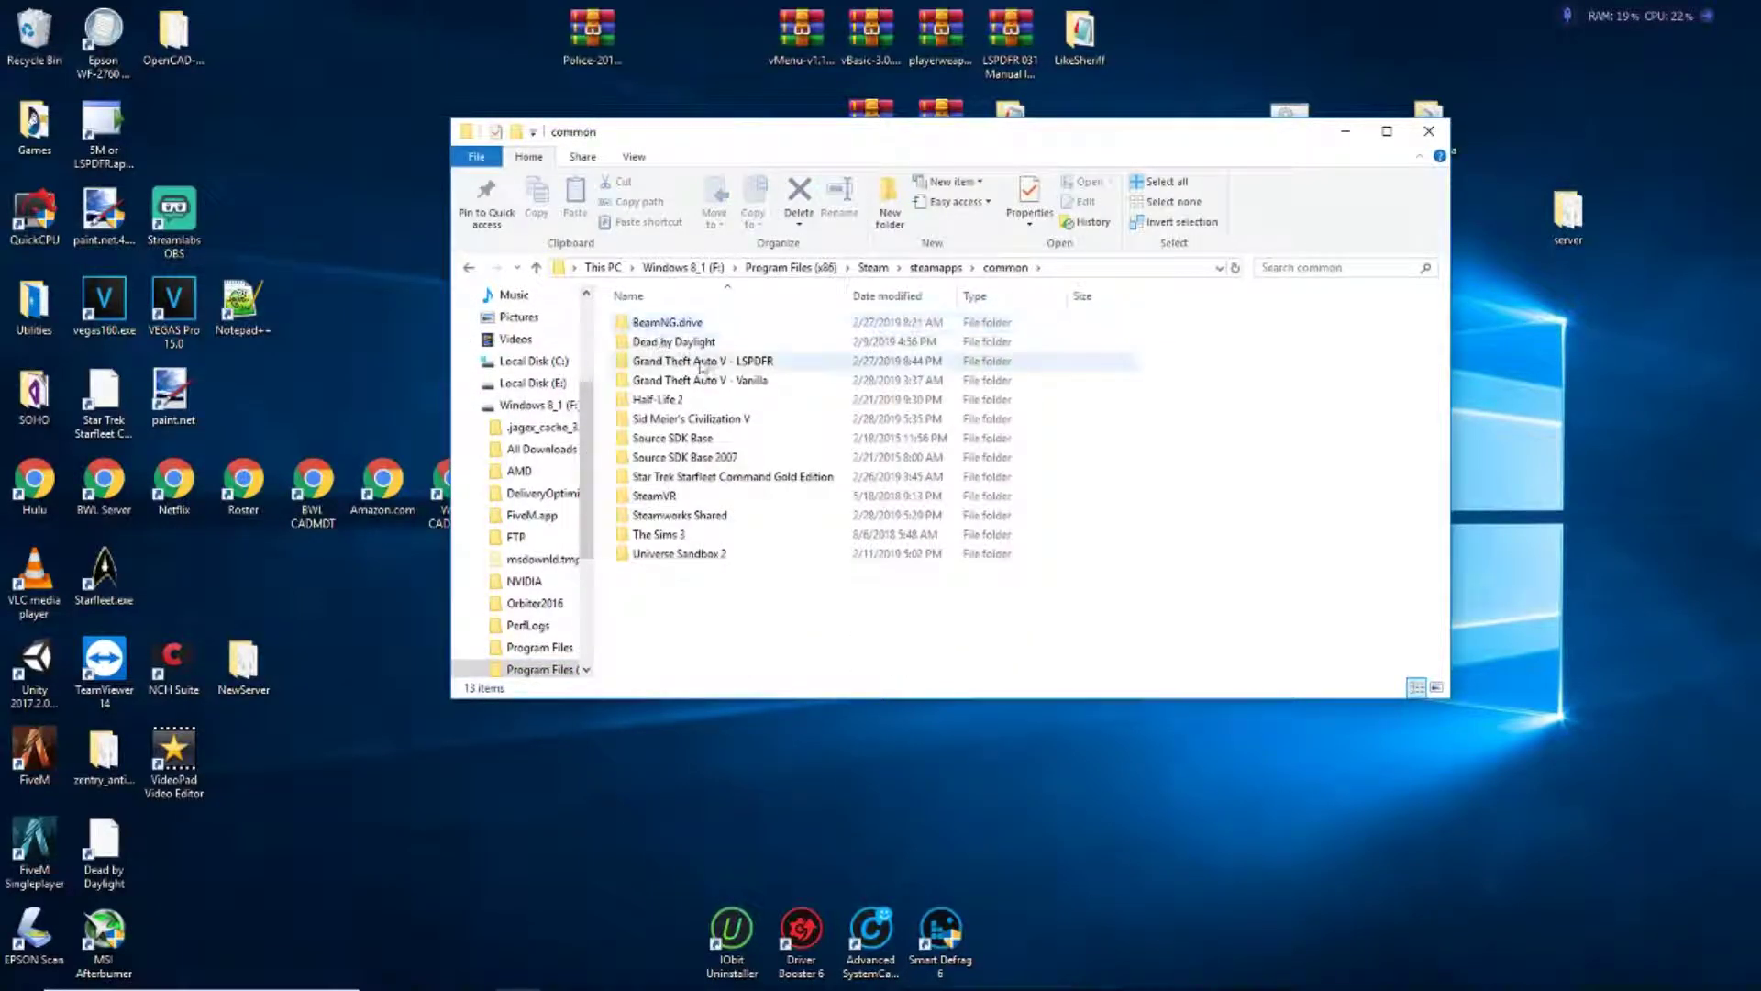
pyautogui.moveTo(702, 360)
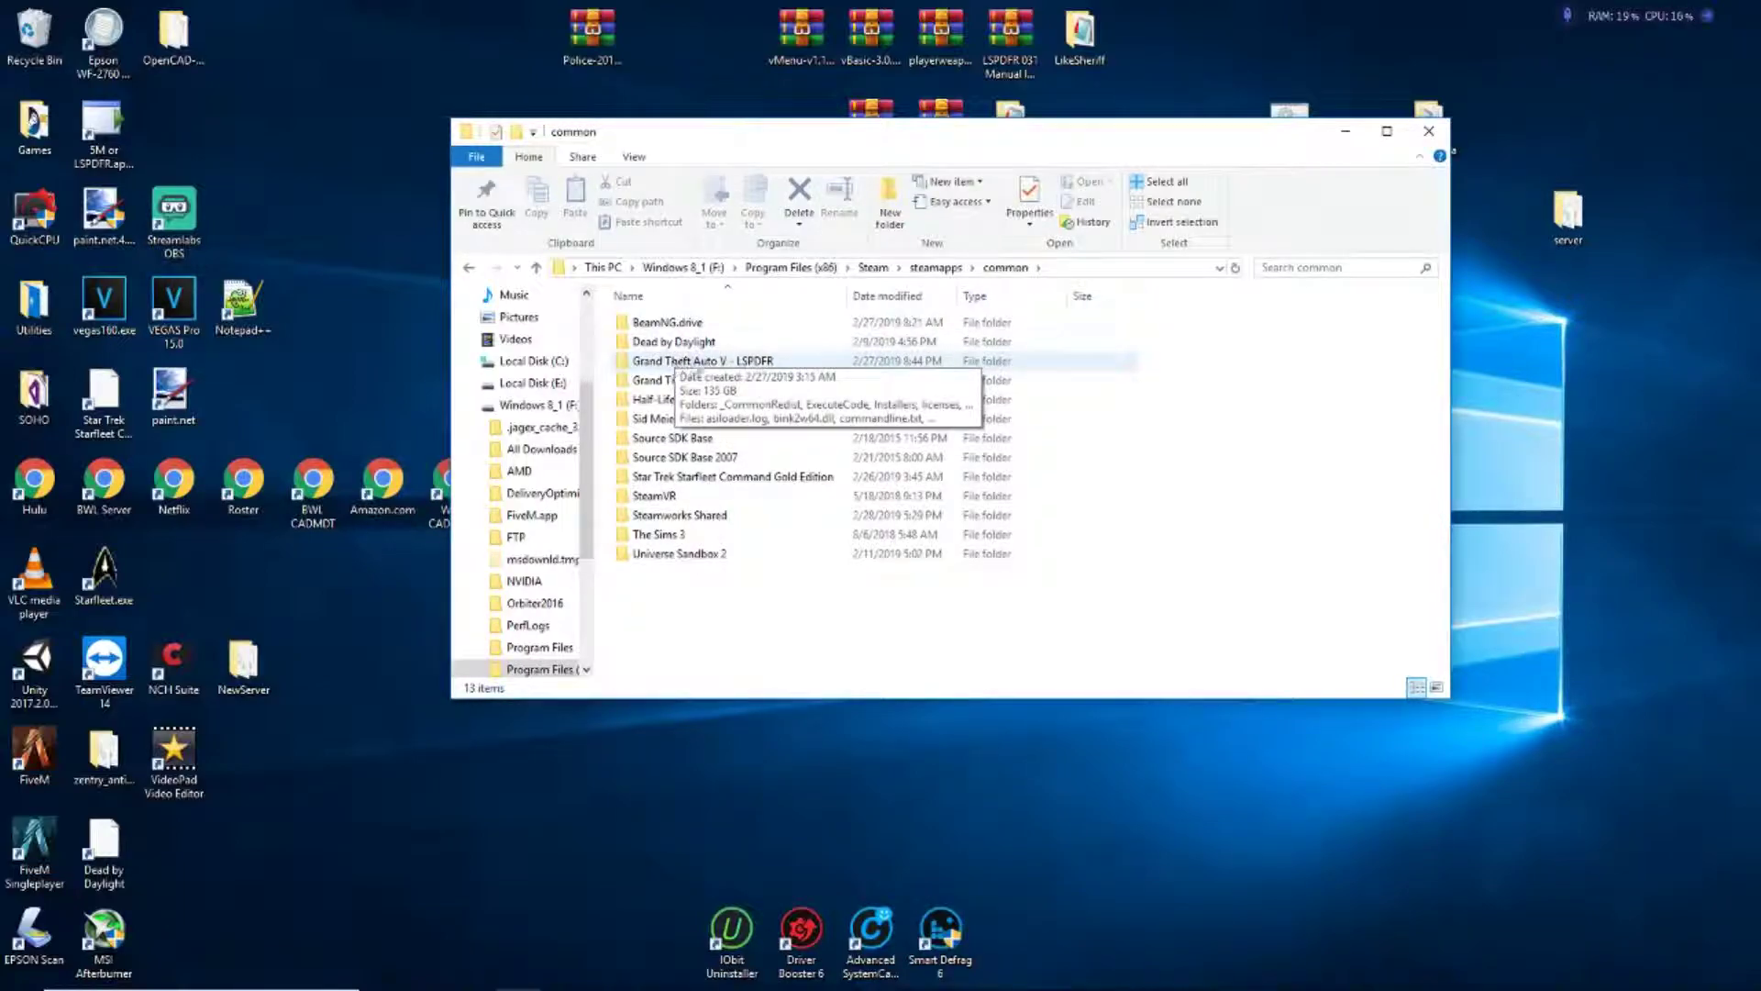
pyautogui.rightClick(714, 361)
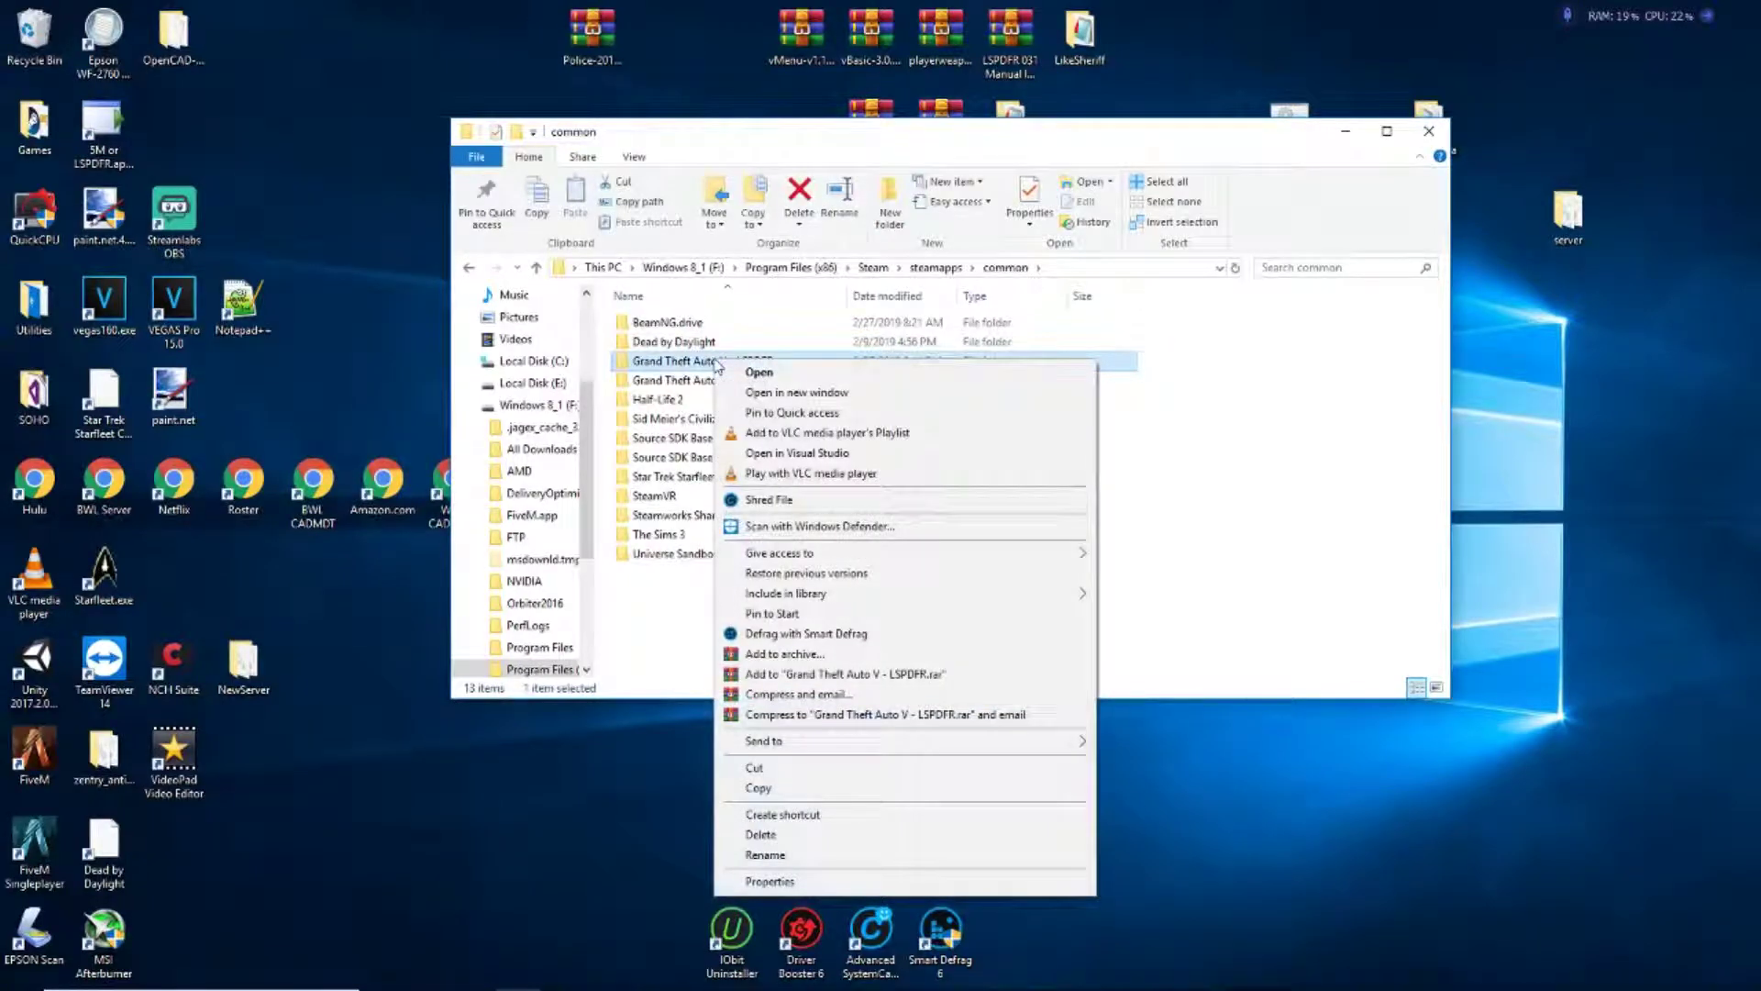
pyautogui.click(754, 856)
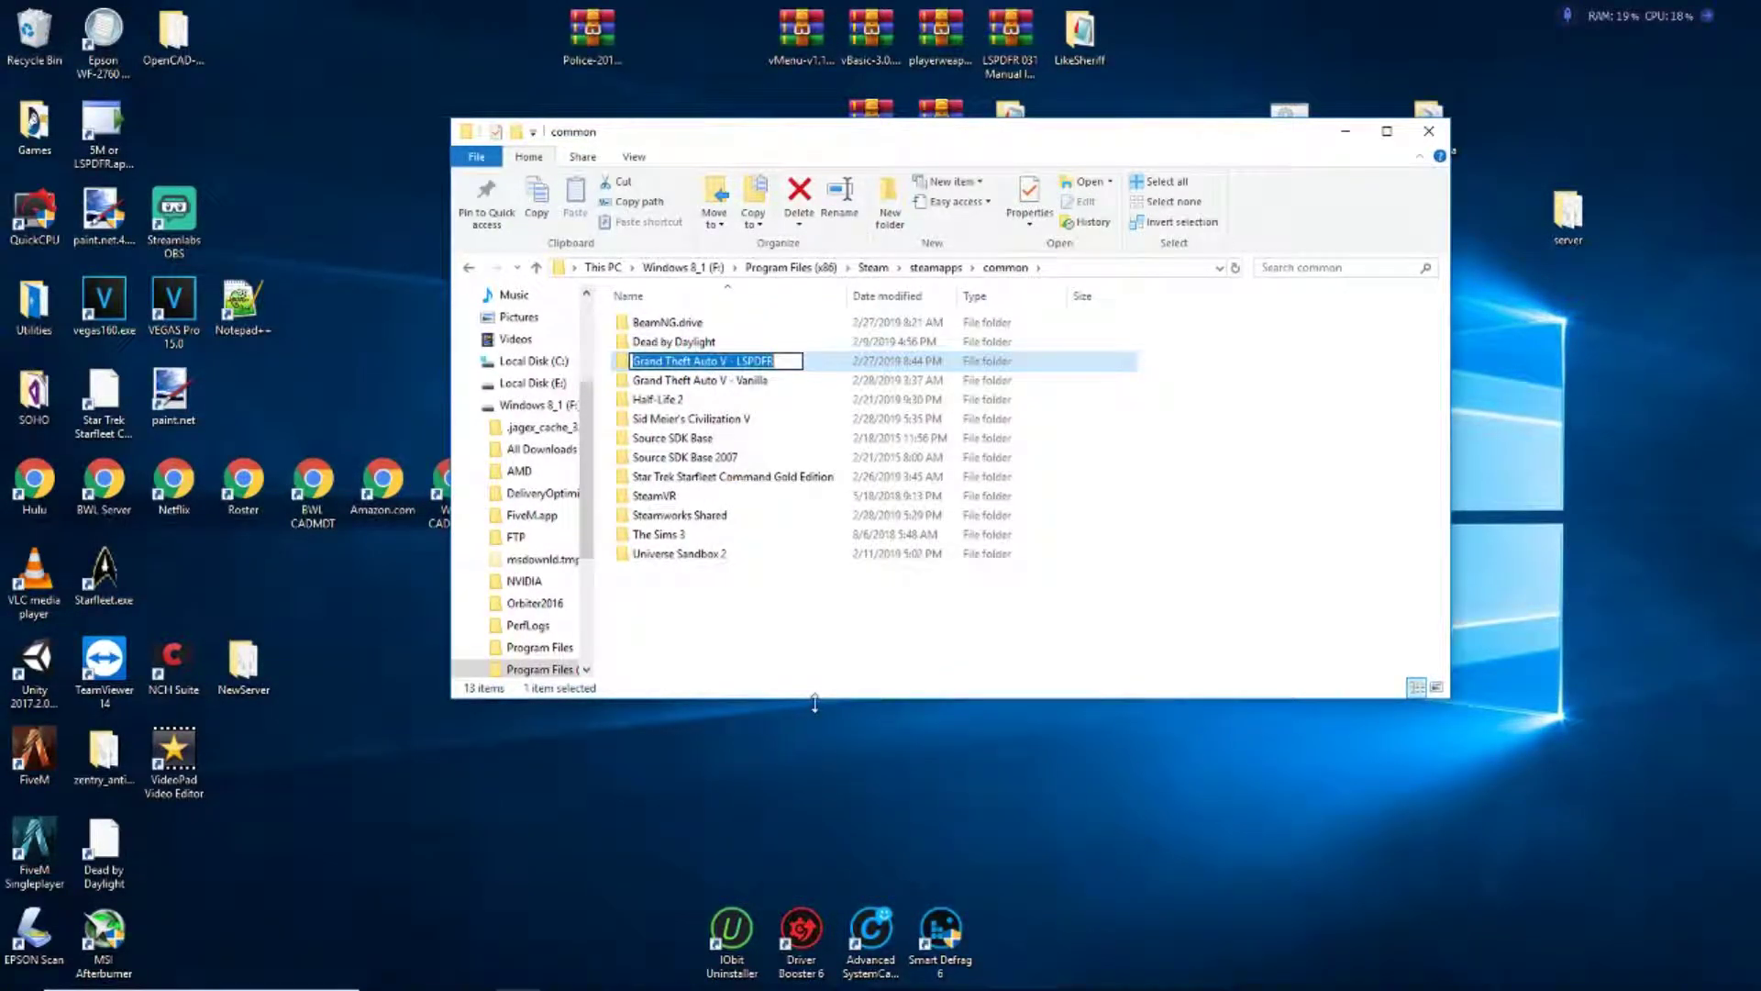
pyautogui.press('End')
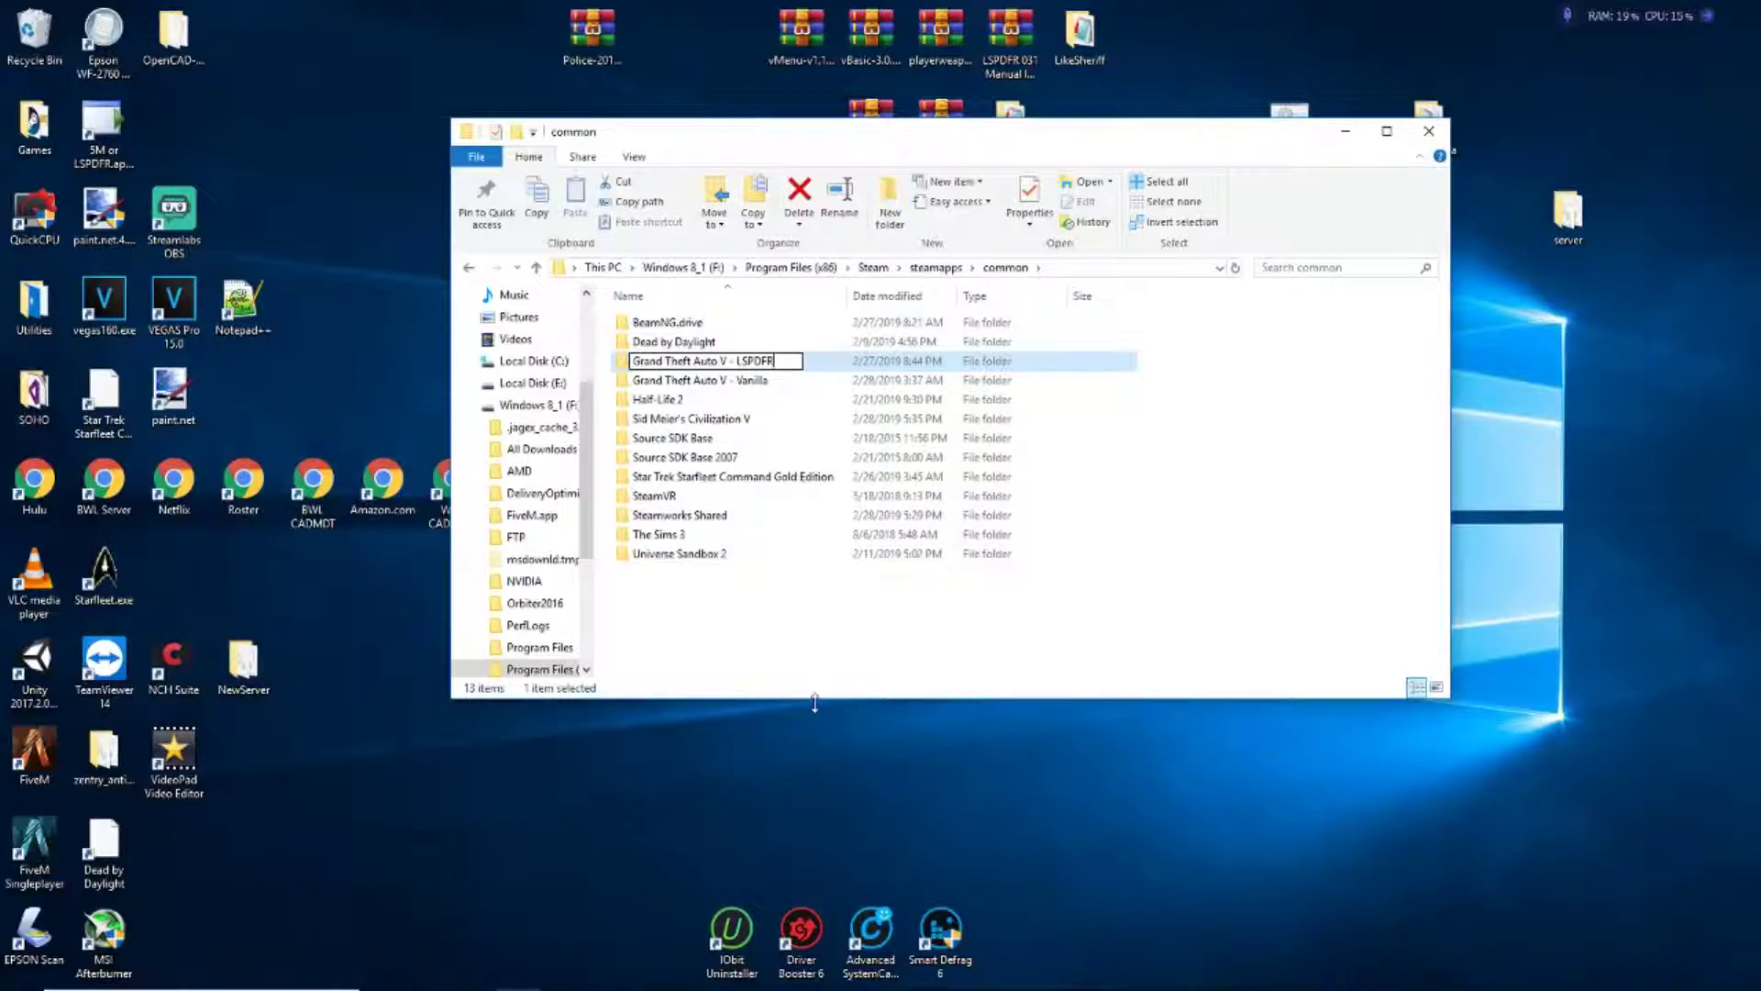
pyautogui.press('BackSpace')
pyautogui.press('BackSpace')
pyautogui.press('BackSpace')
pyautogui.press('Return')
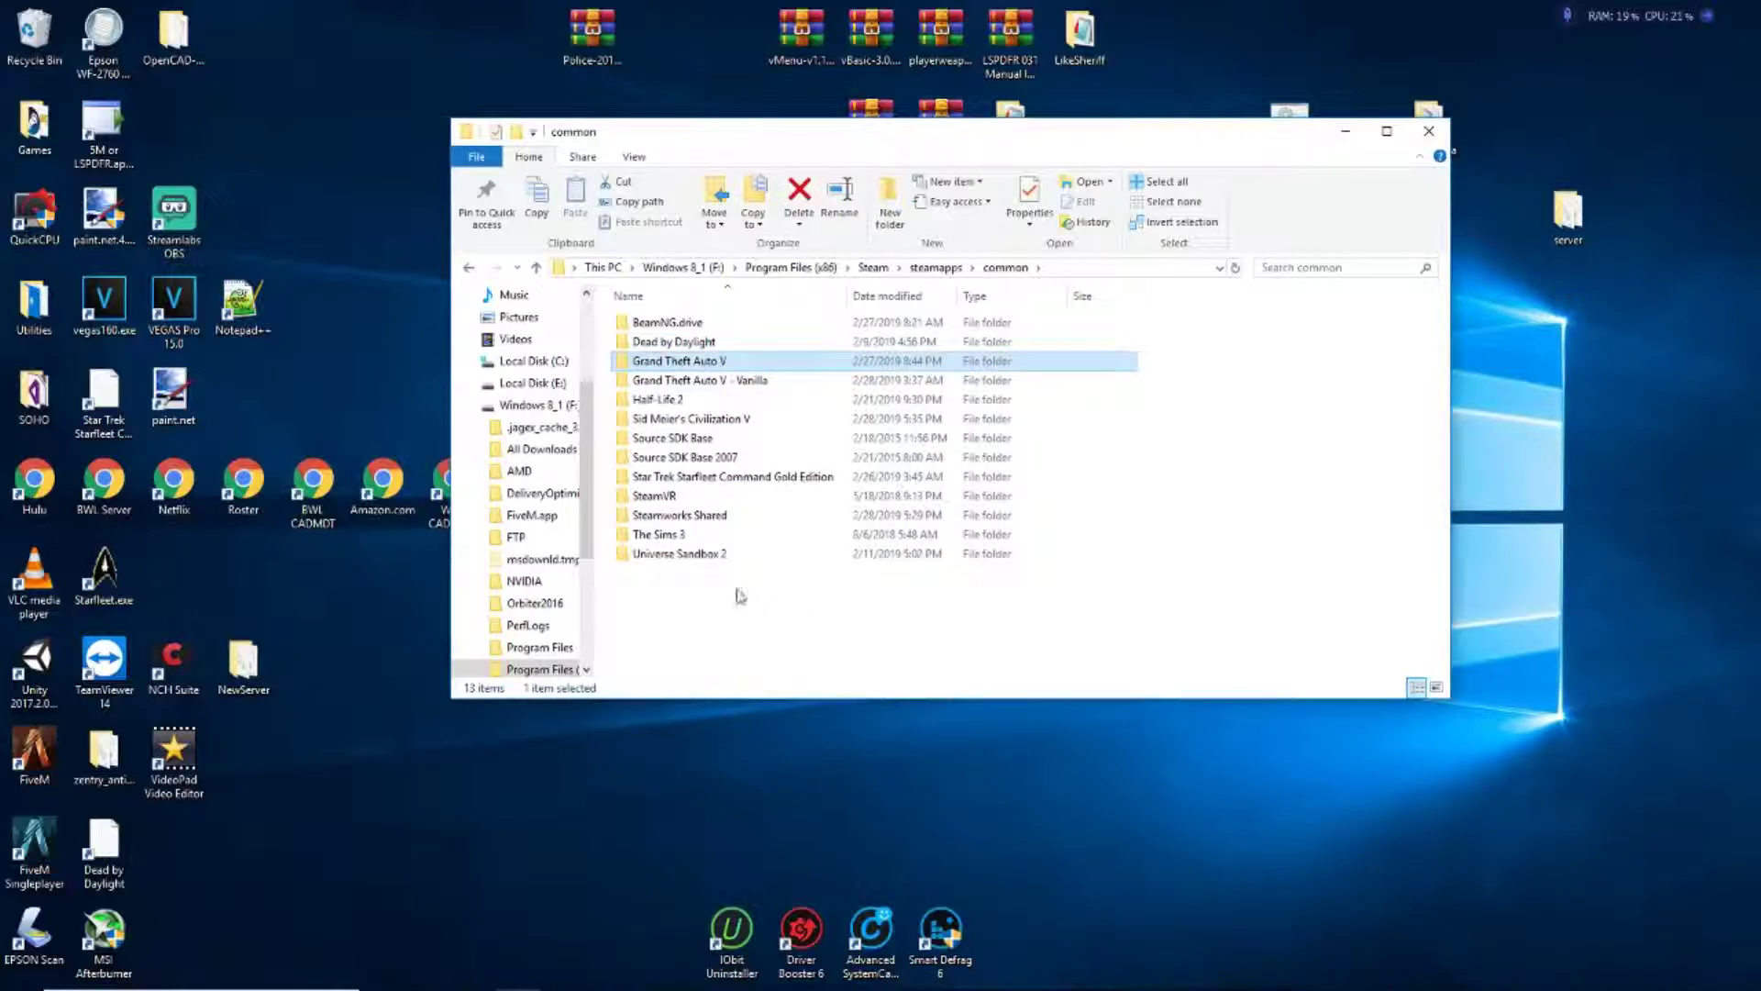
pyautogui.moveTo(538, 405)
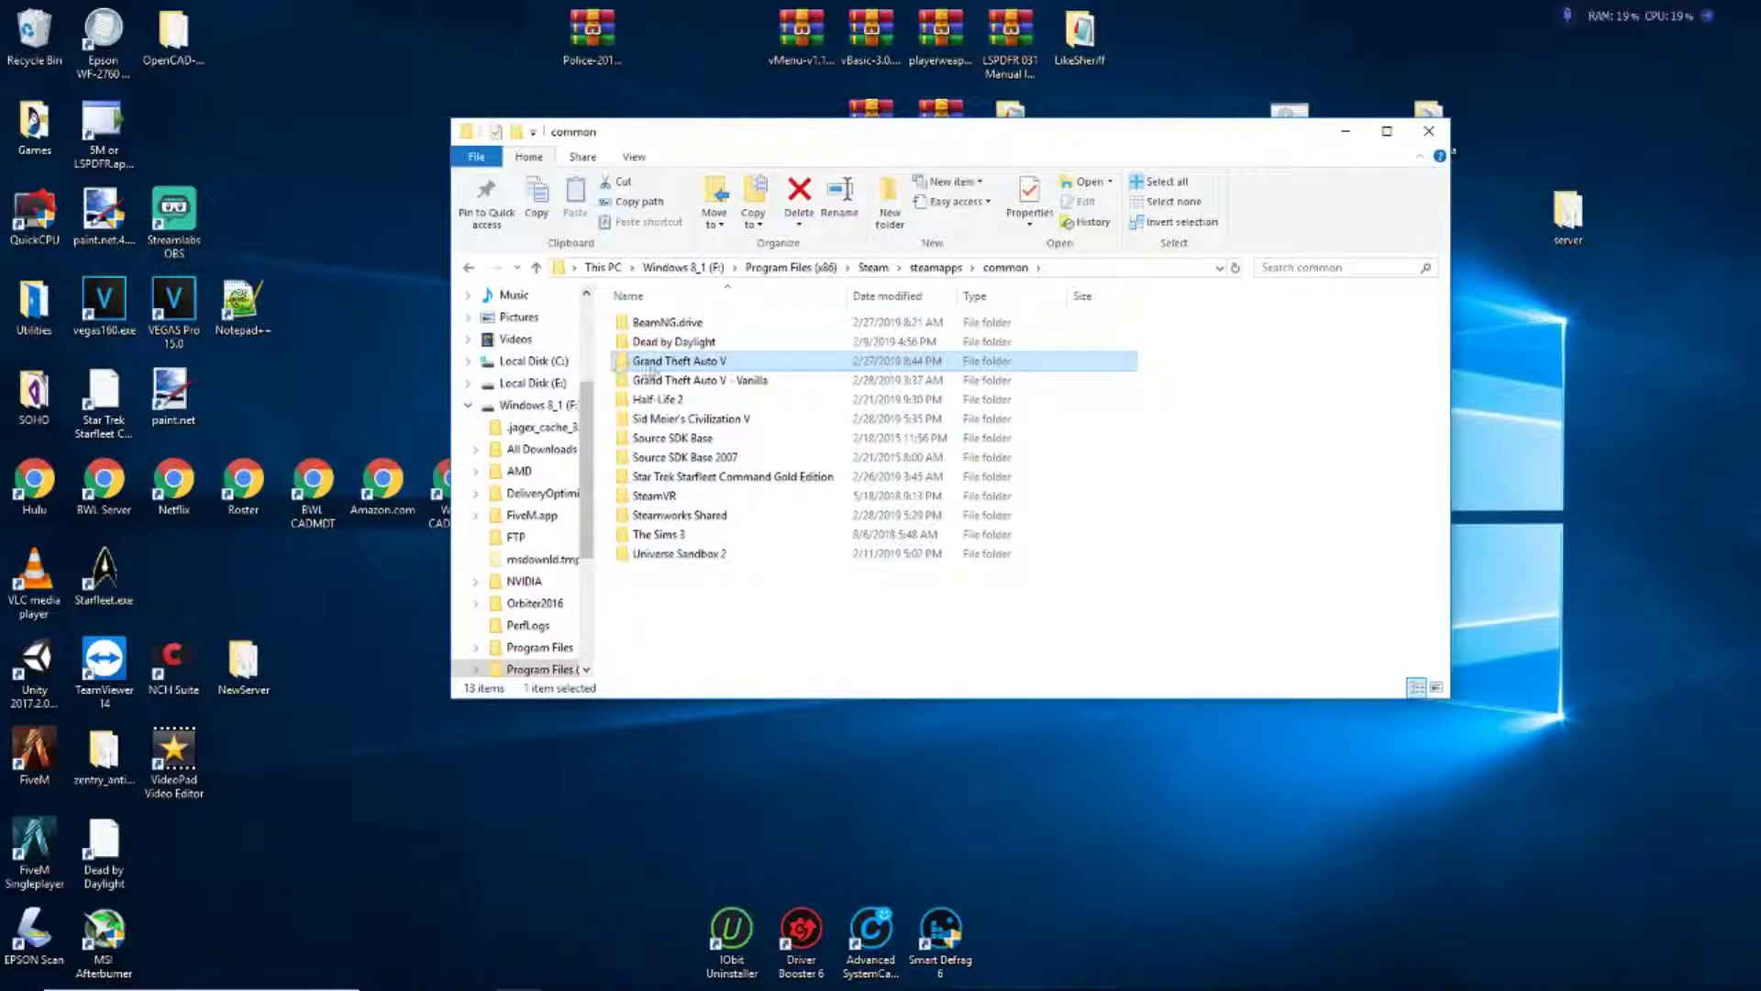
pyautogui.doubleClick(657, 366)
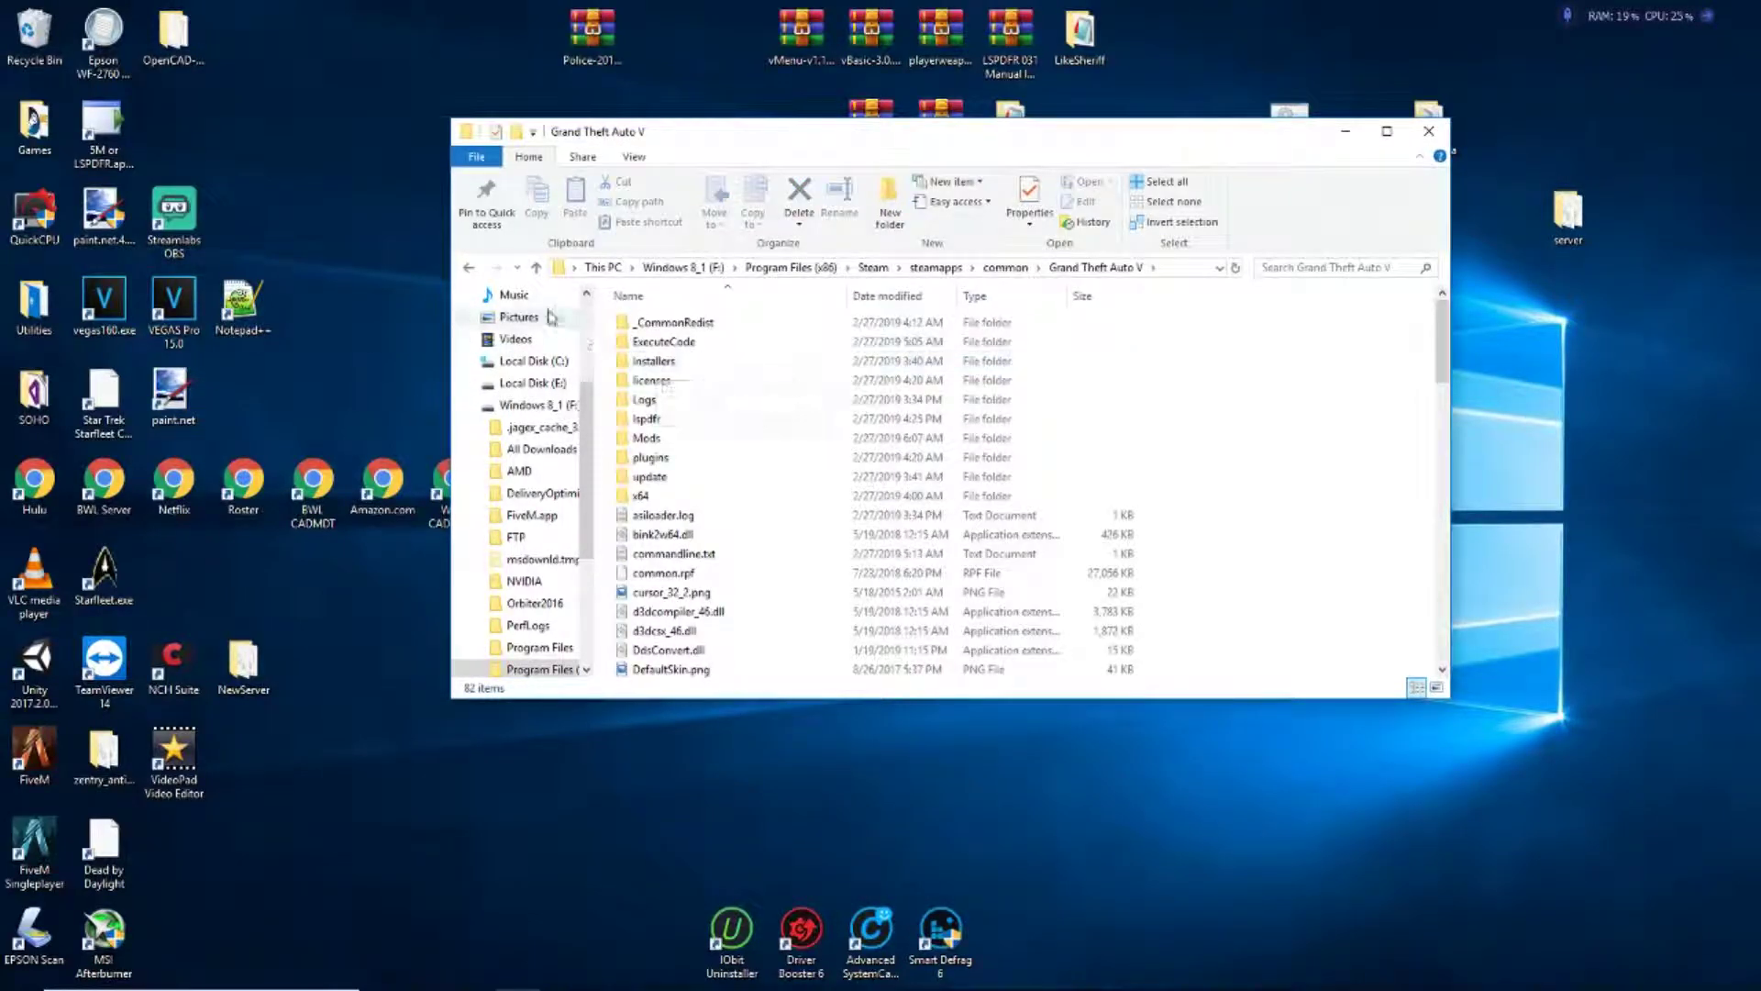
pyautogui.click(467, 269)
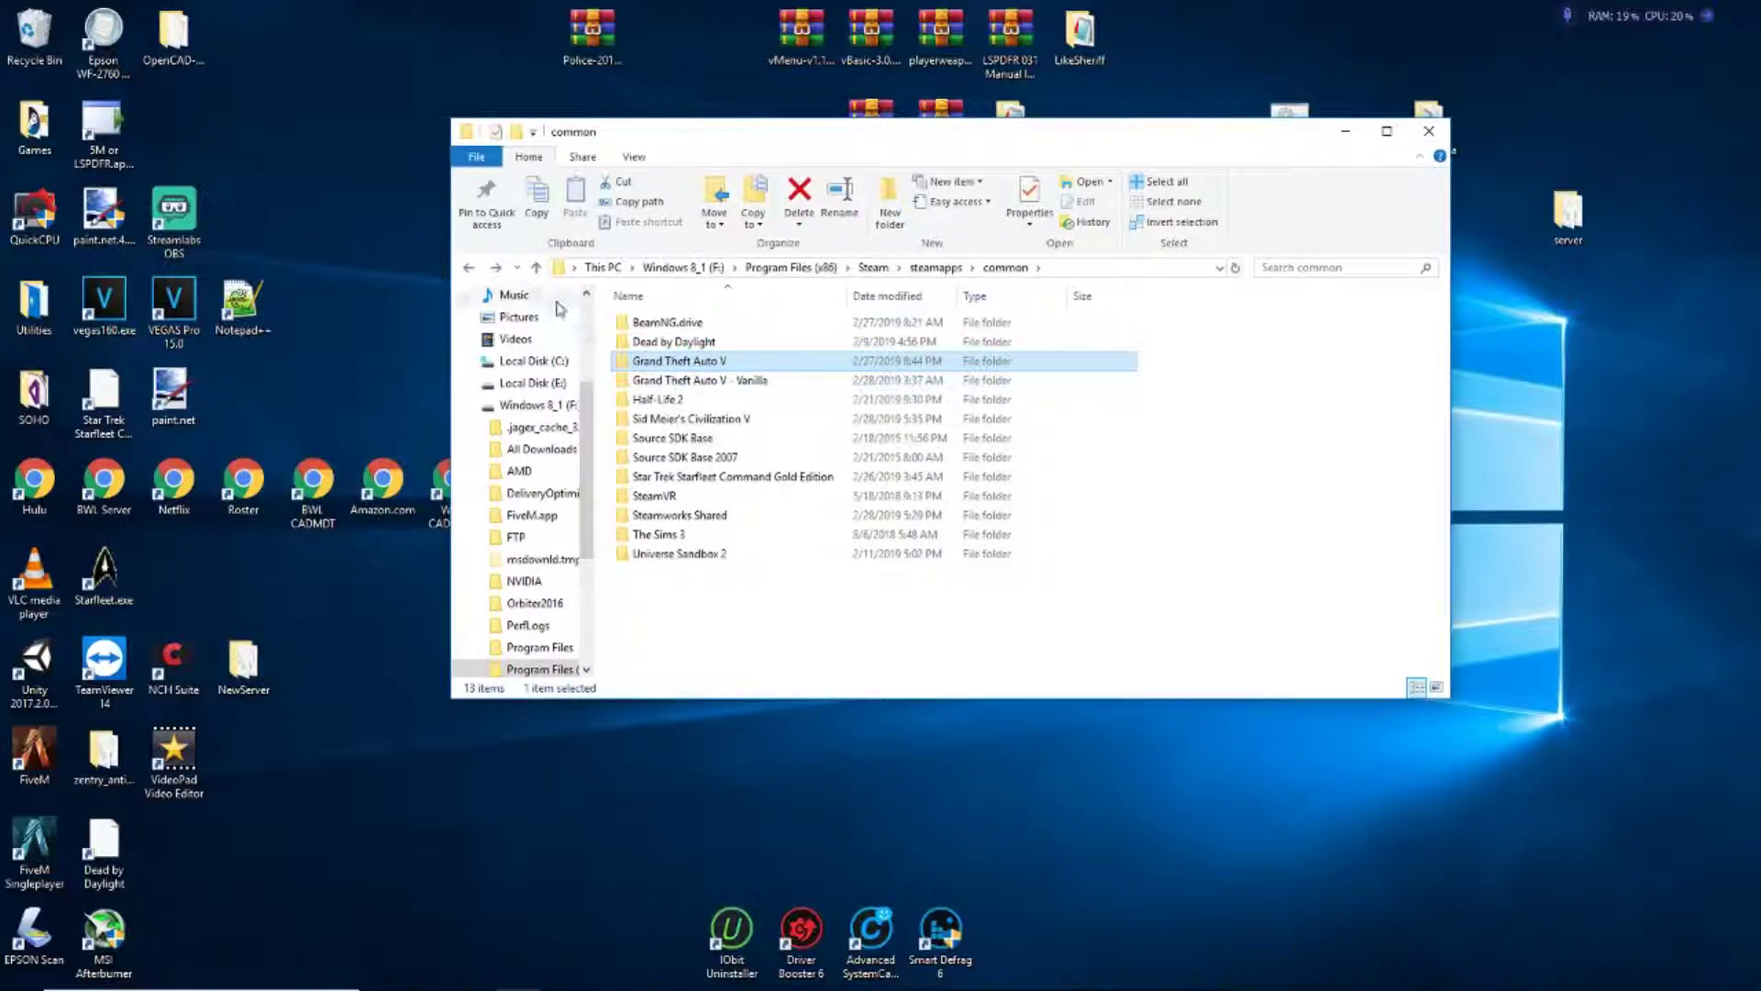
pyautogui.doubleClick(674, 361)
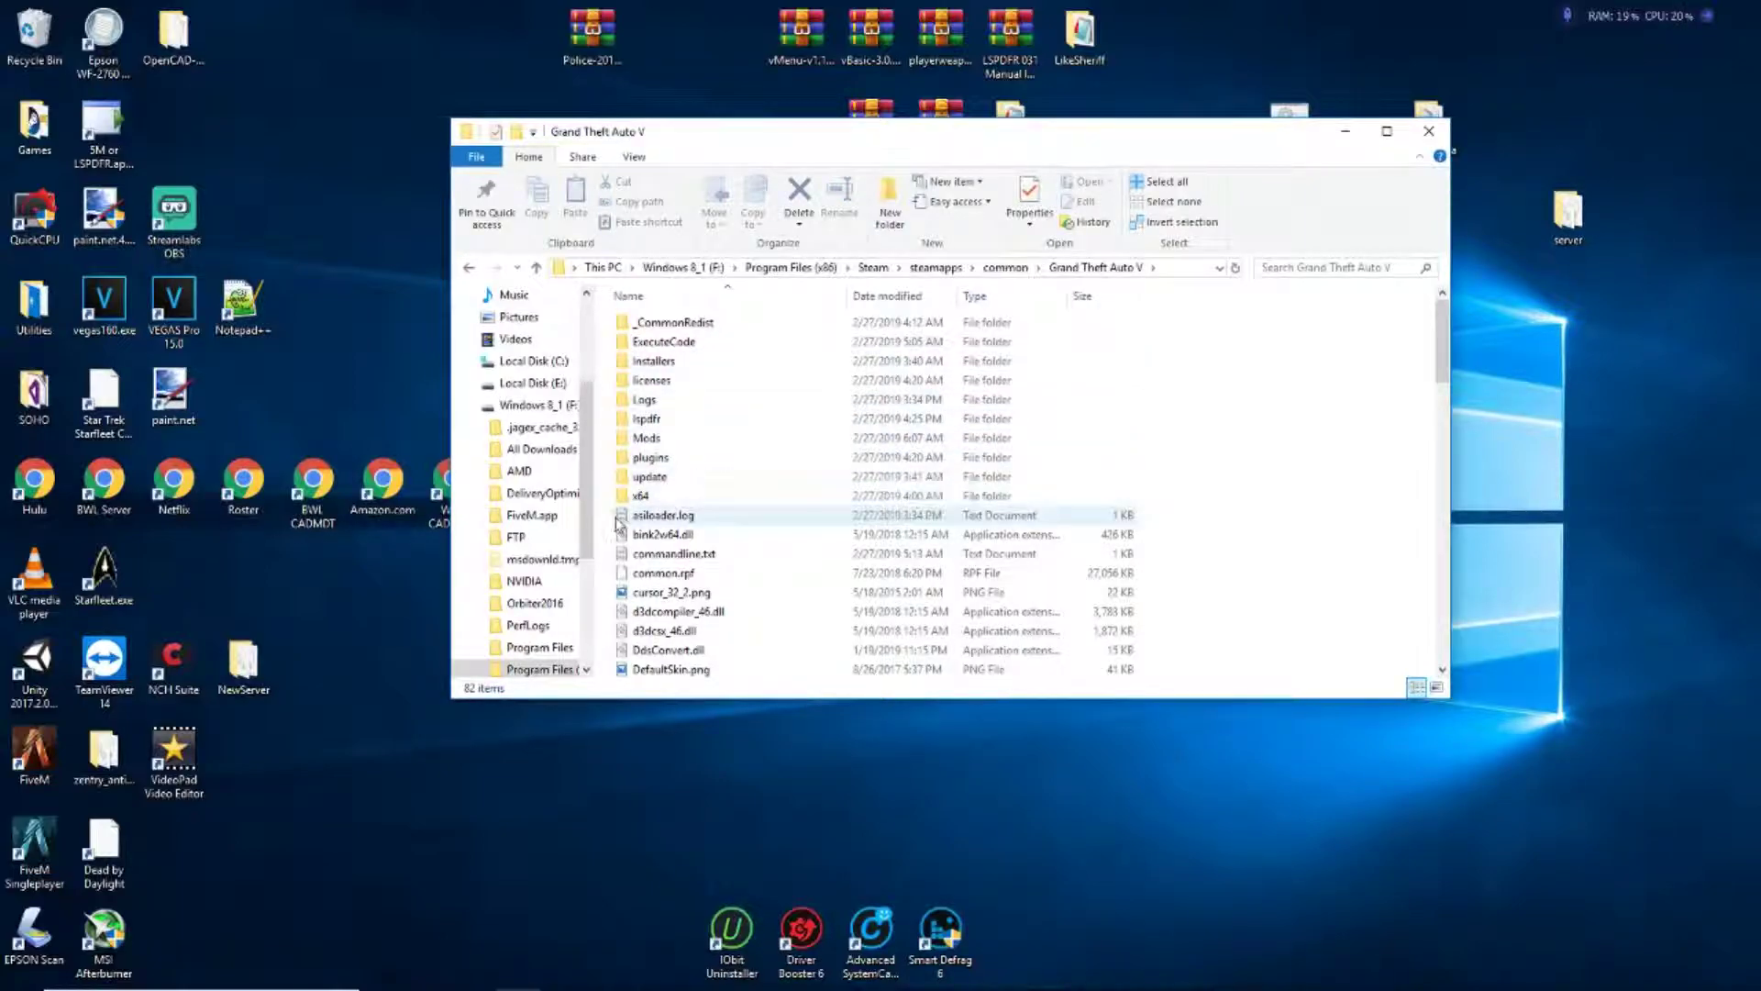
pyautogui.click(468, 270)
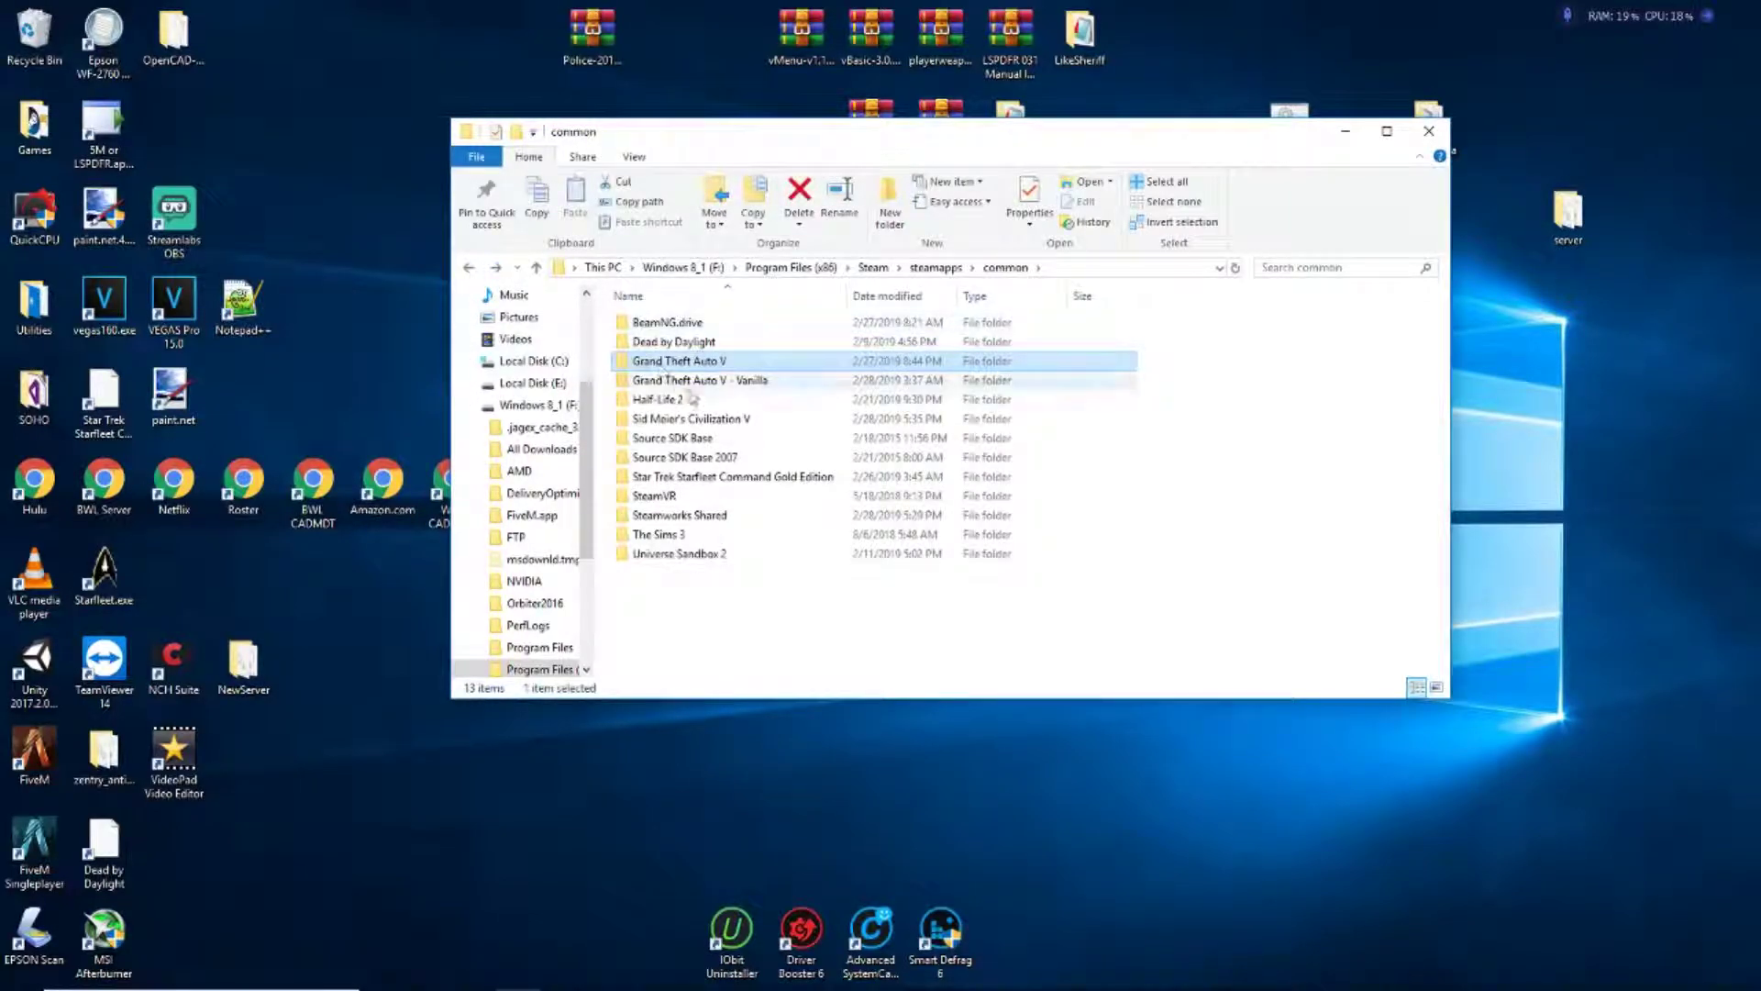
pyautogui.doubleClick(688, 379)
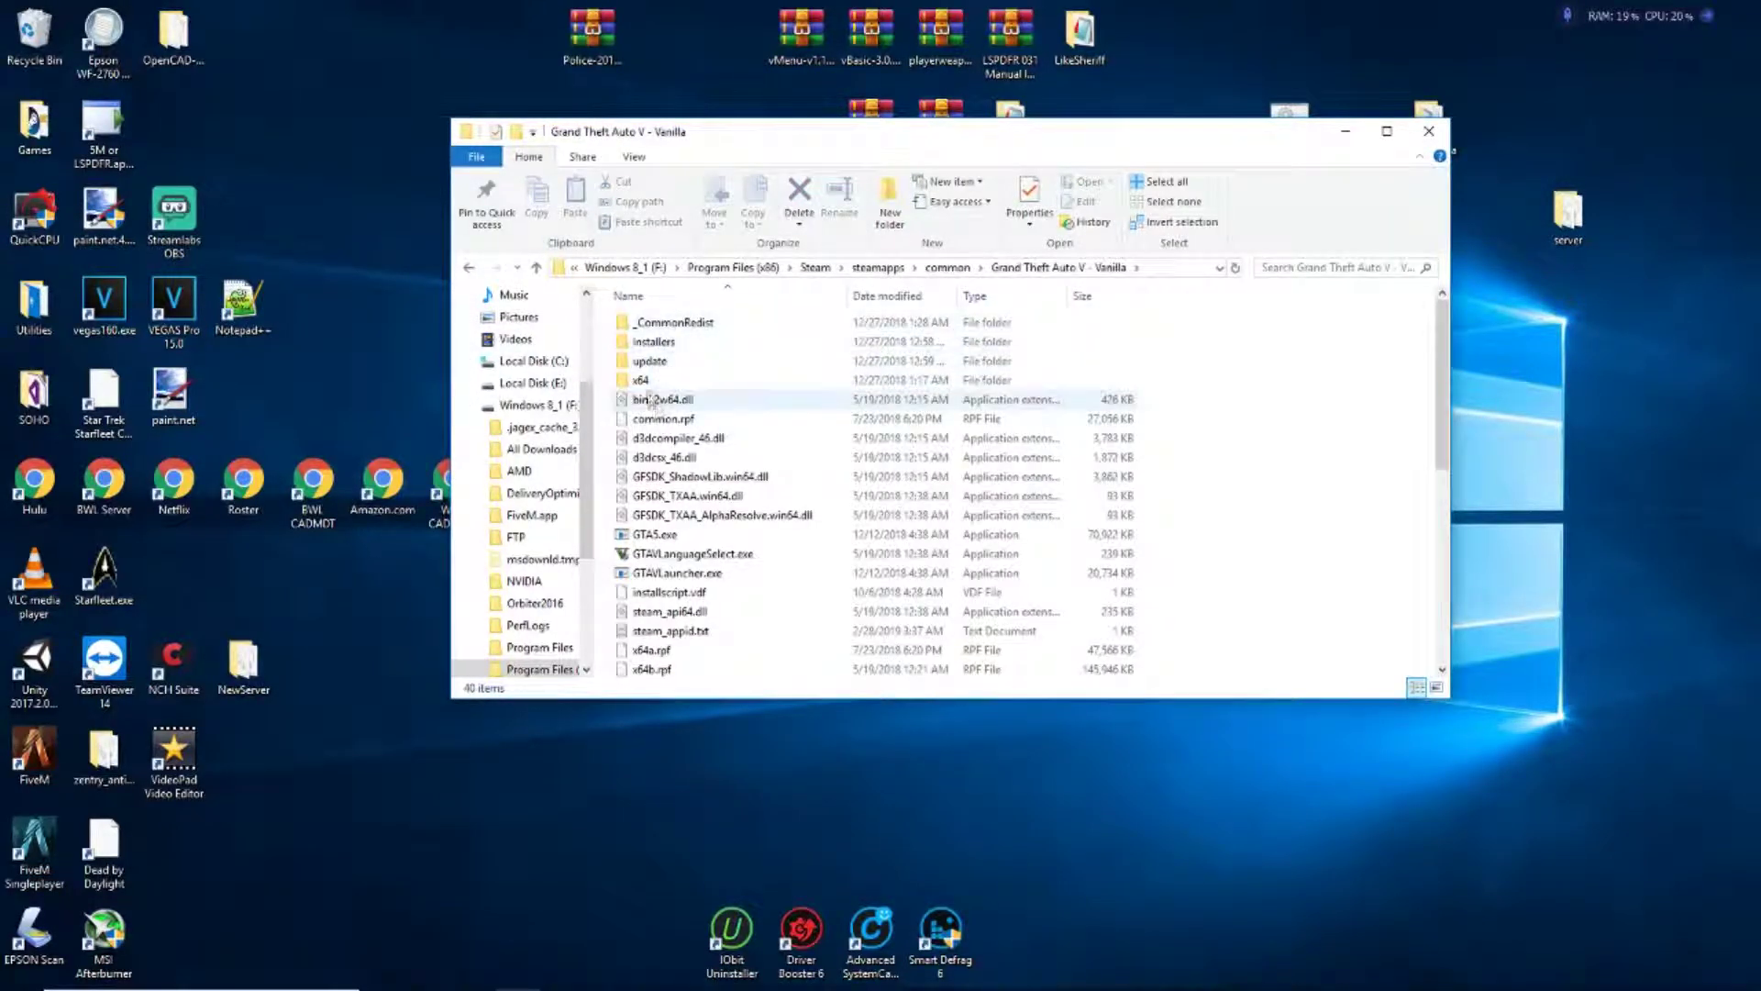
pyautogui.click(470, 269)
pyautogui.moveTo(680, 380)
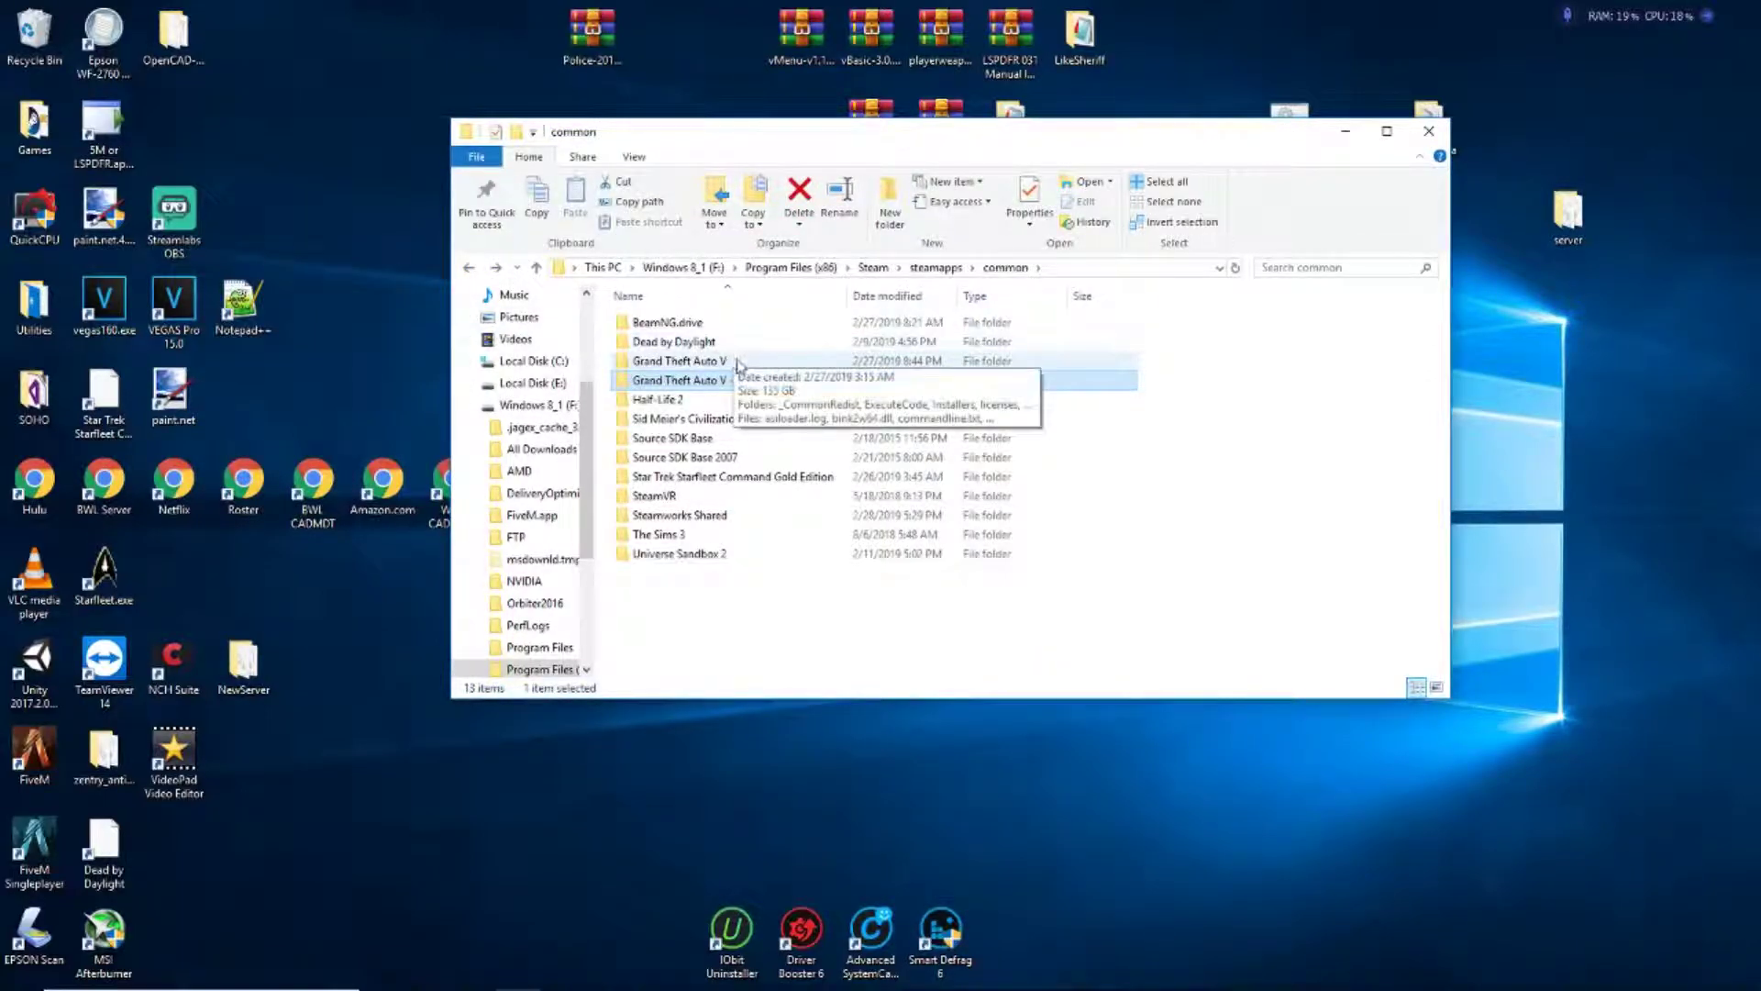
pyautogui.click(704, 363)
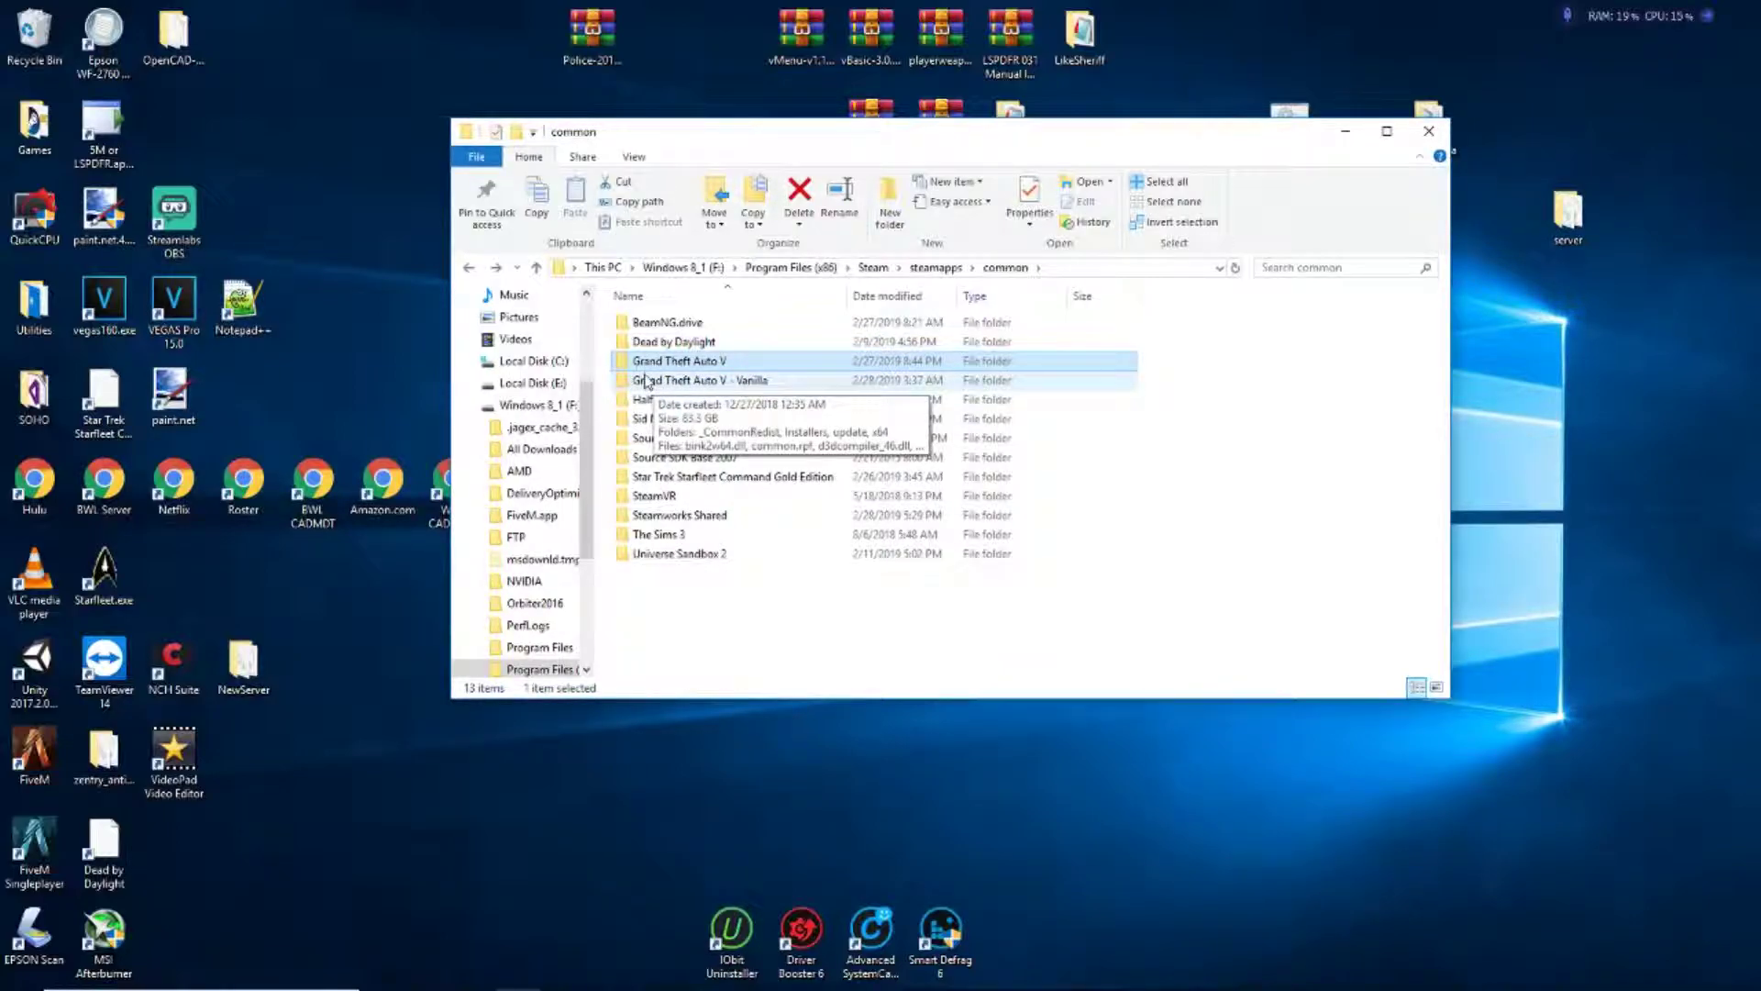
# Step: Launch the 5M or LSPDFR switcher and inspect the Grand Theft Auto V folder
pyautogui.doubleClick(103, 131)
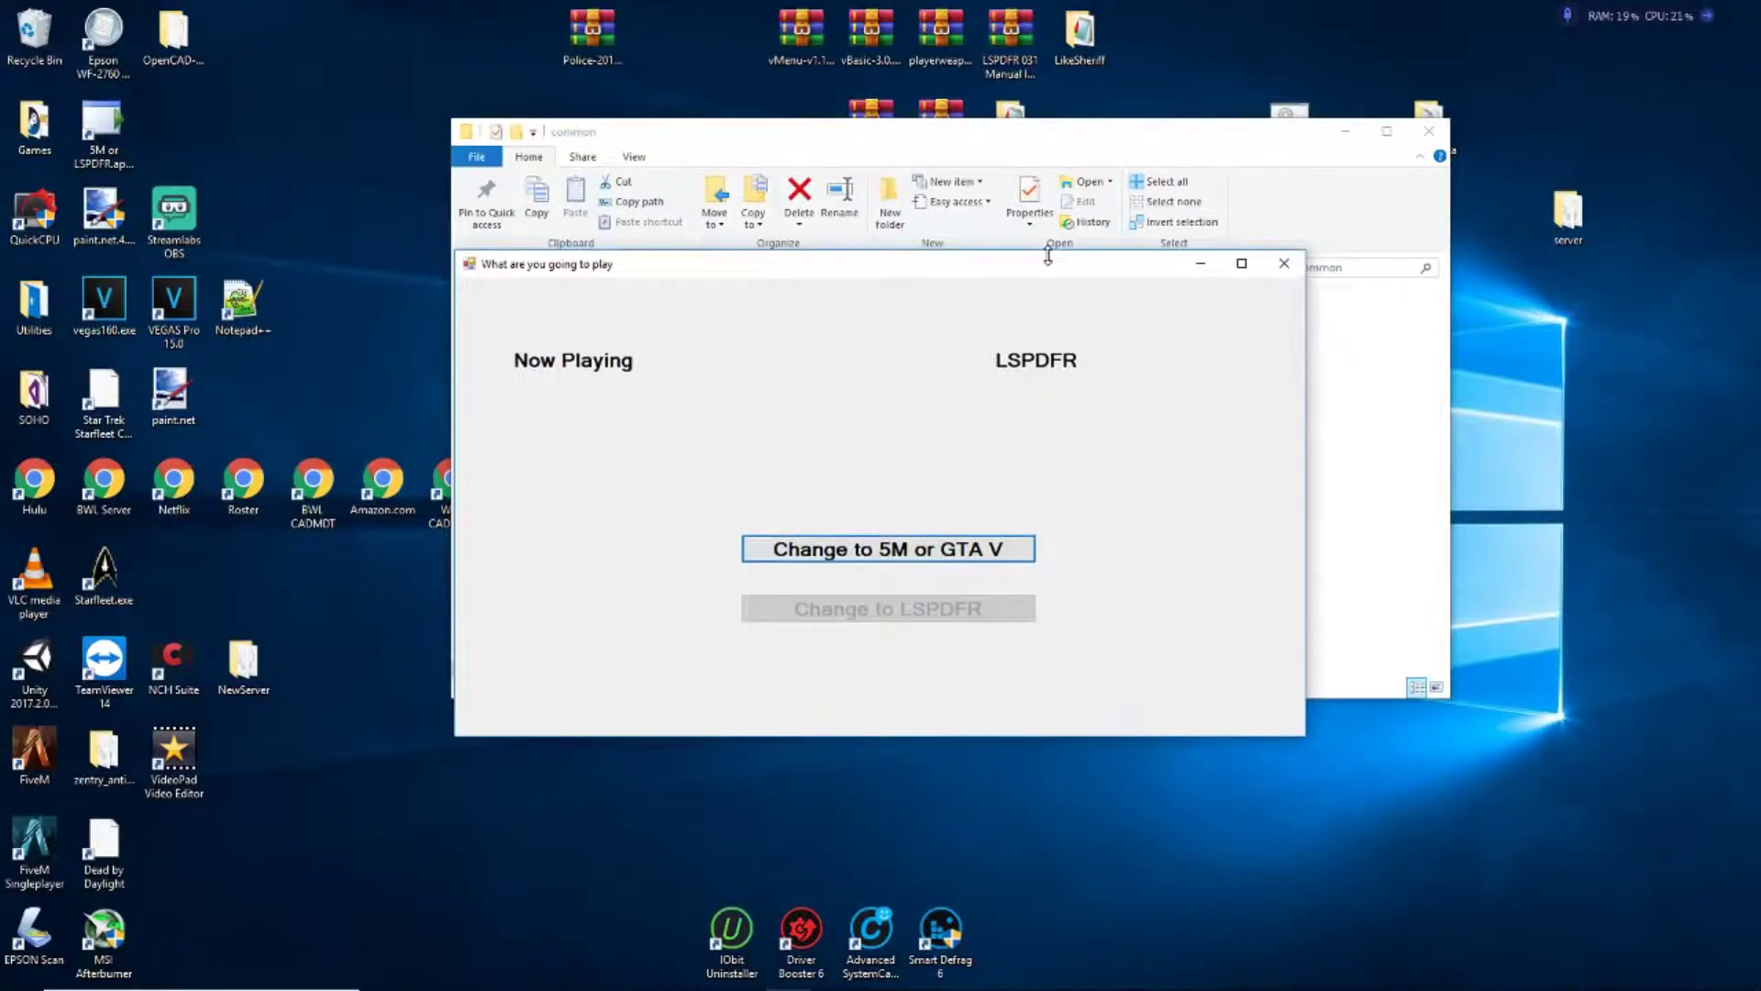
pyautogui.moveTo(1047, 255); pyautogui.dragTo(1022, 531)
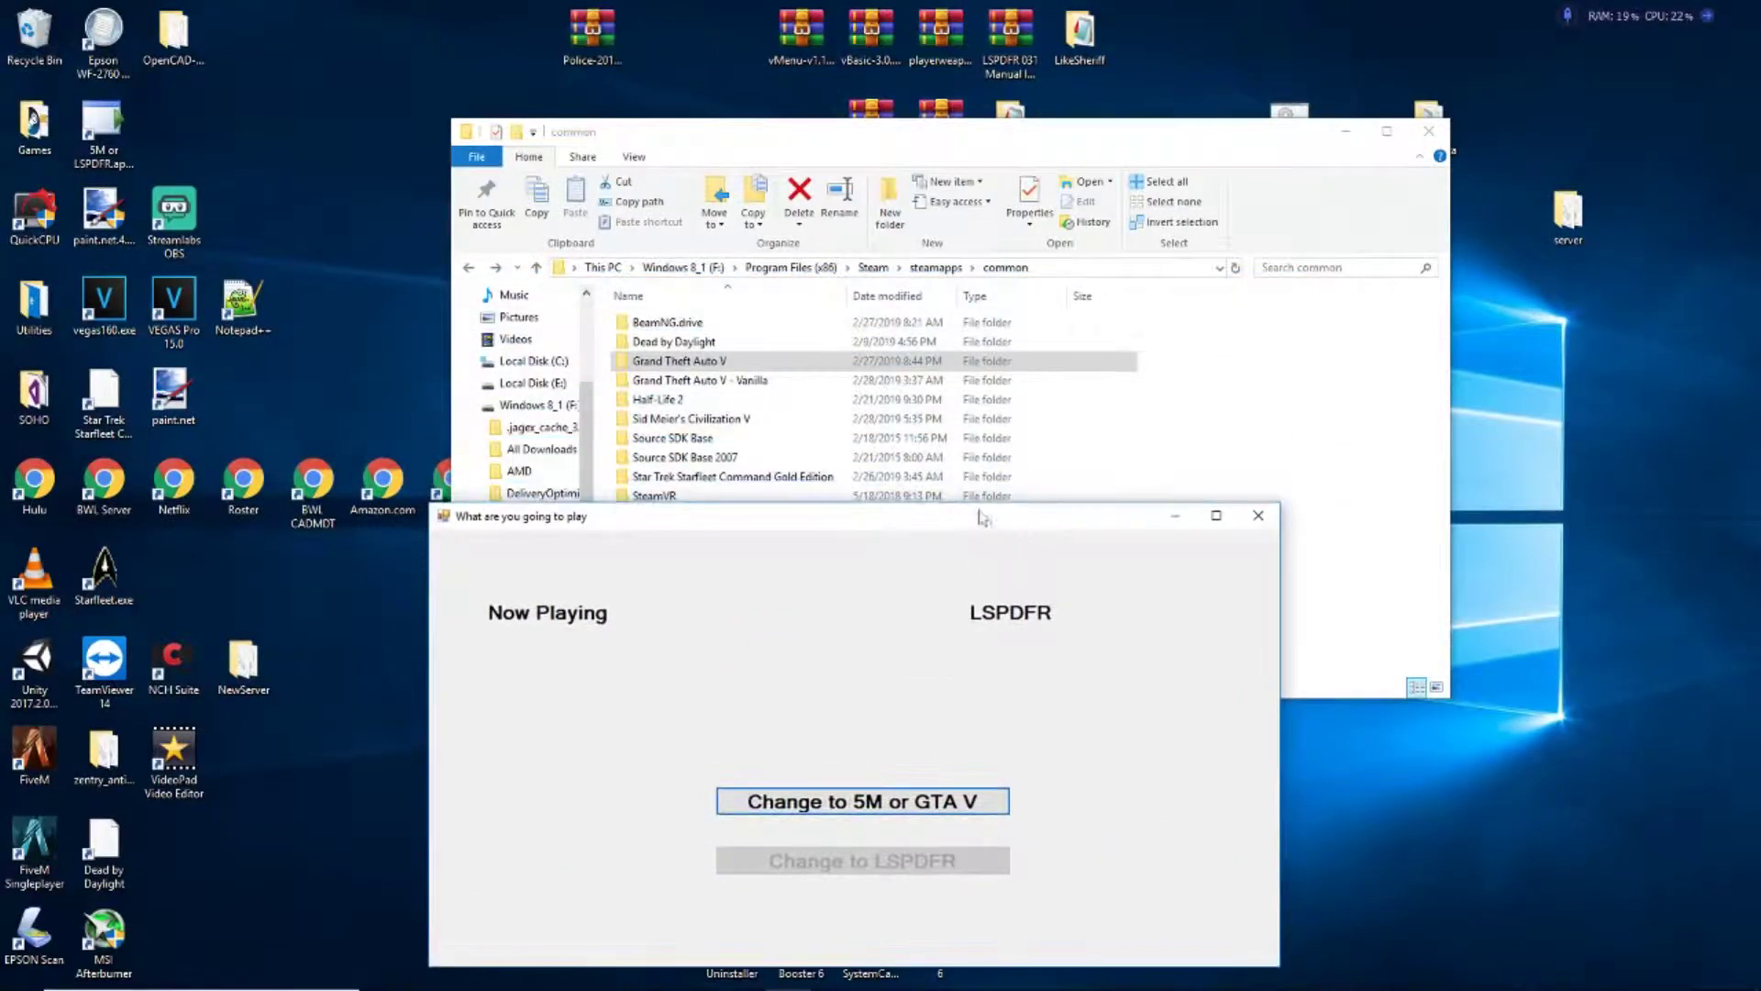
pyautogui.doubleClick(709, 363)
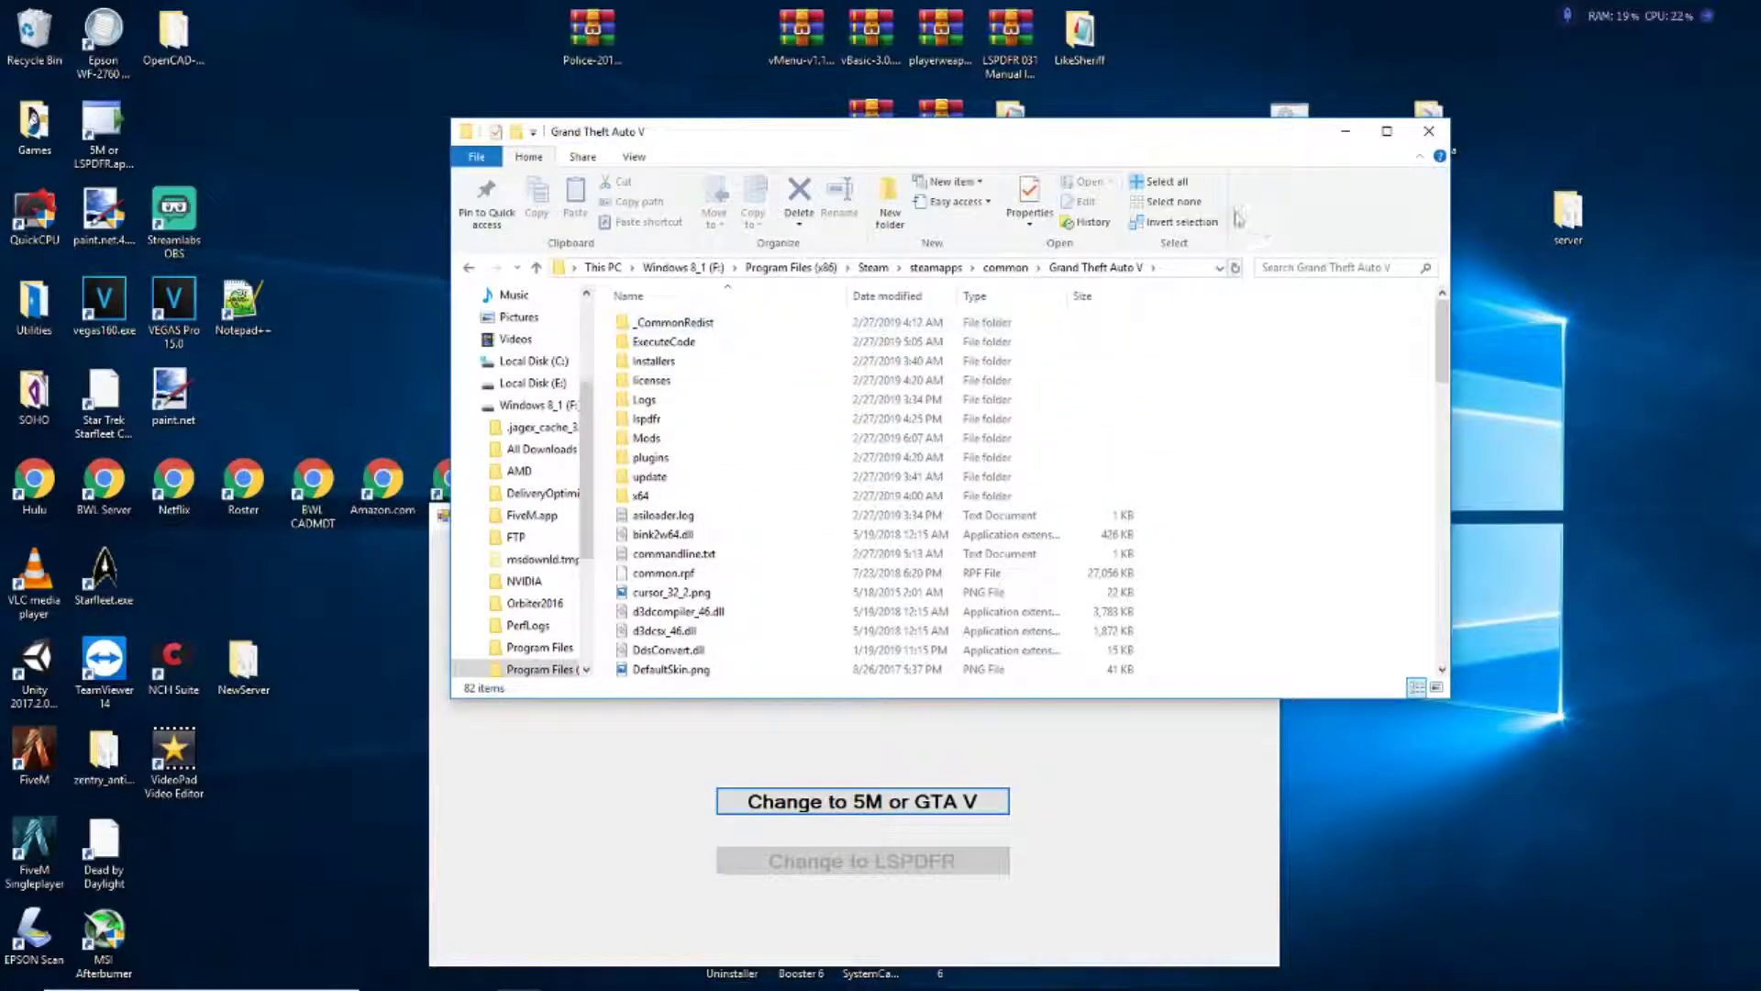
pyautogui.click(479, 269)
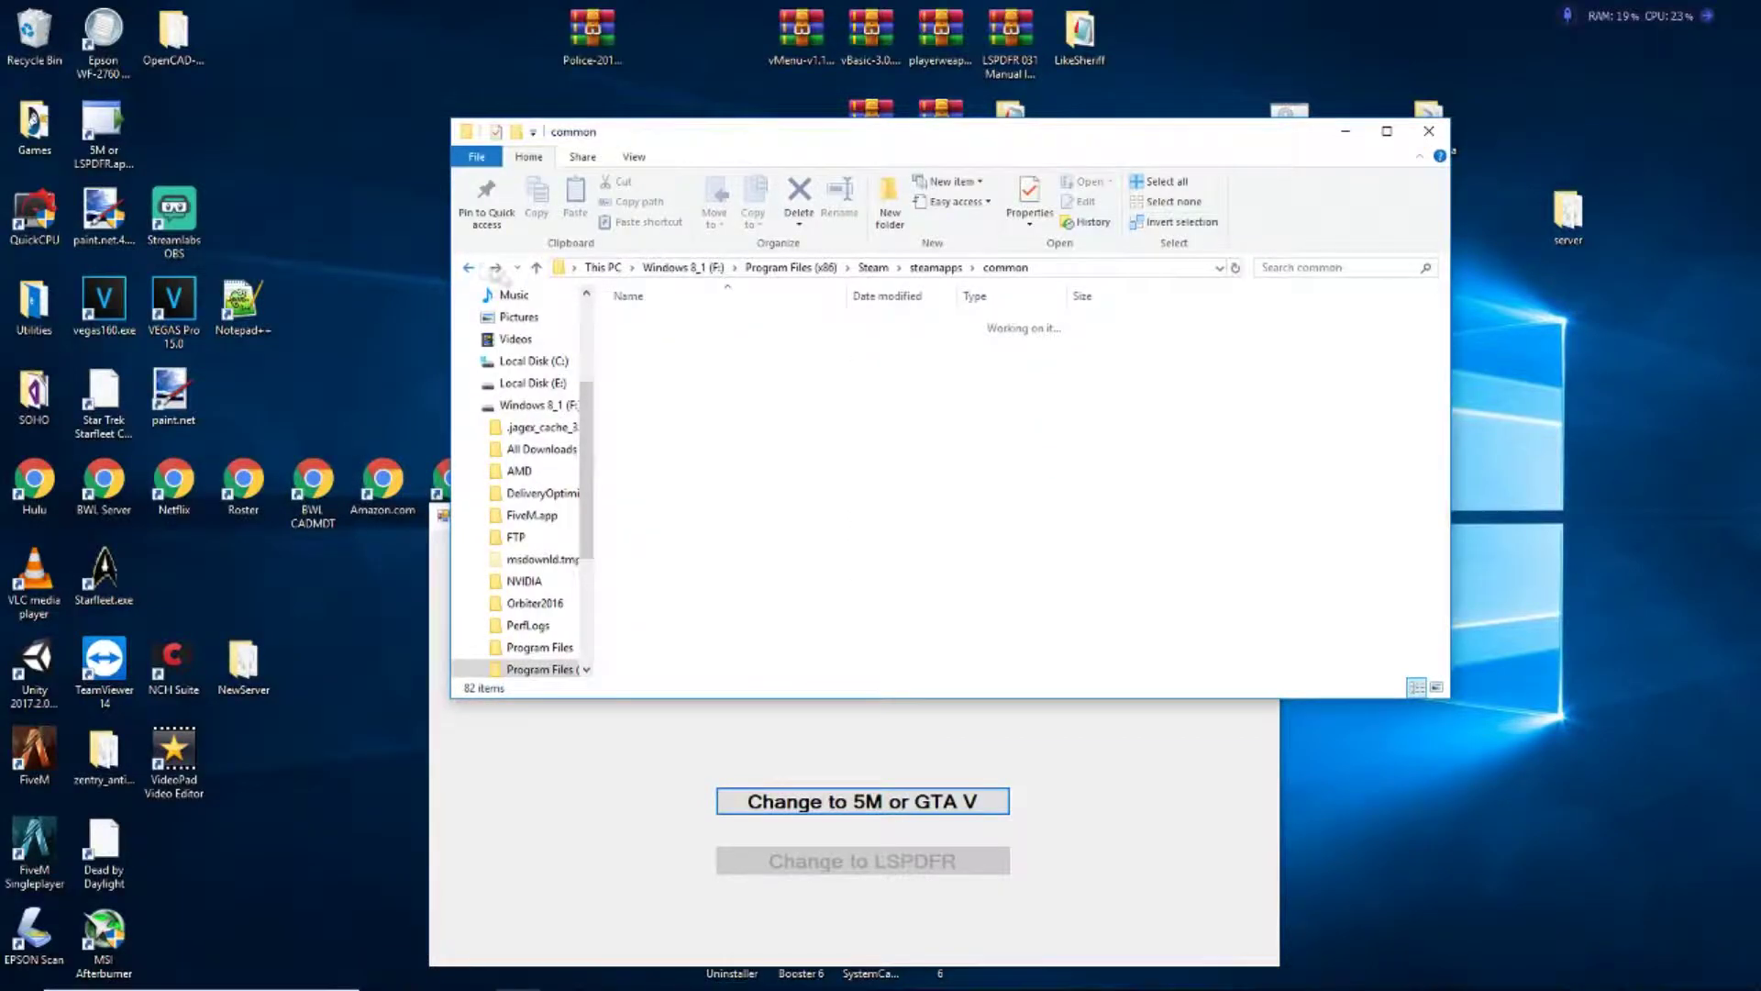
# Step: Switch the active setup to 5M or GTA V, with Explorer back at steamapps
pyautogui.click(544, 787)
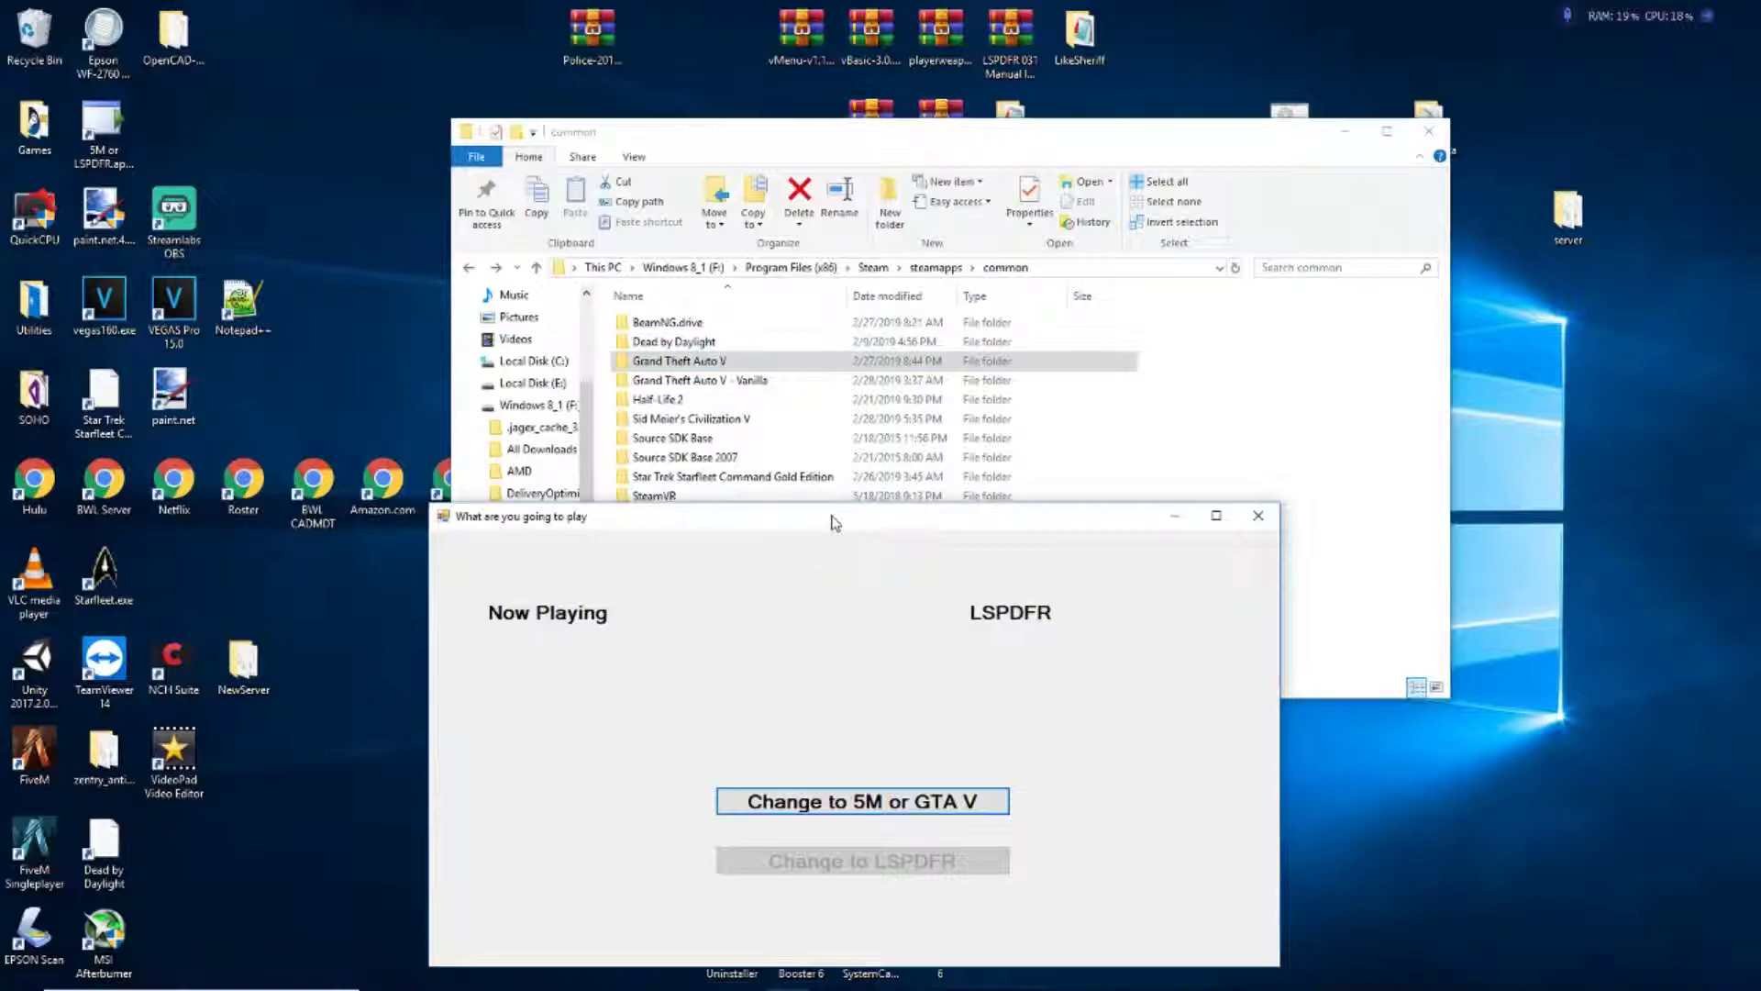
pyautogui.moveTo(831, 522); pyautogui.dragTo(859, 420)
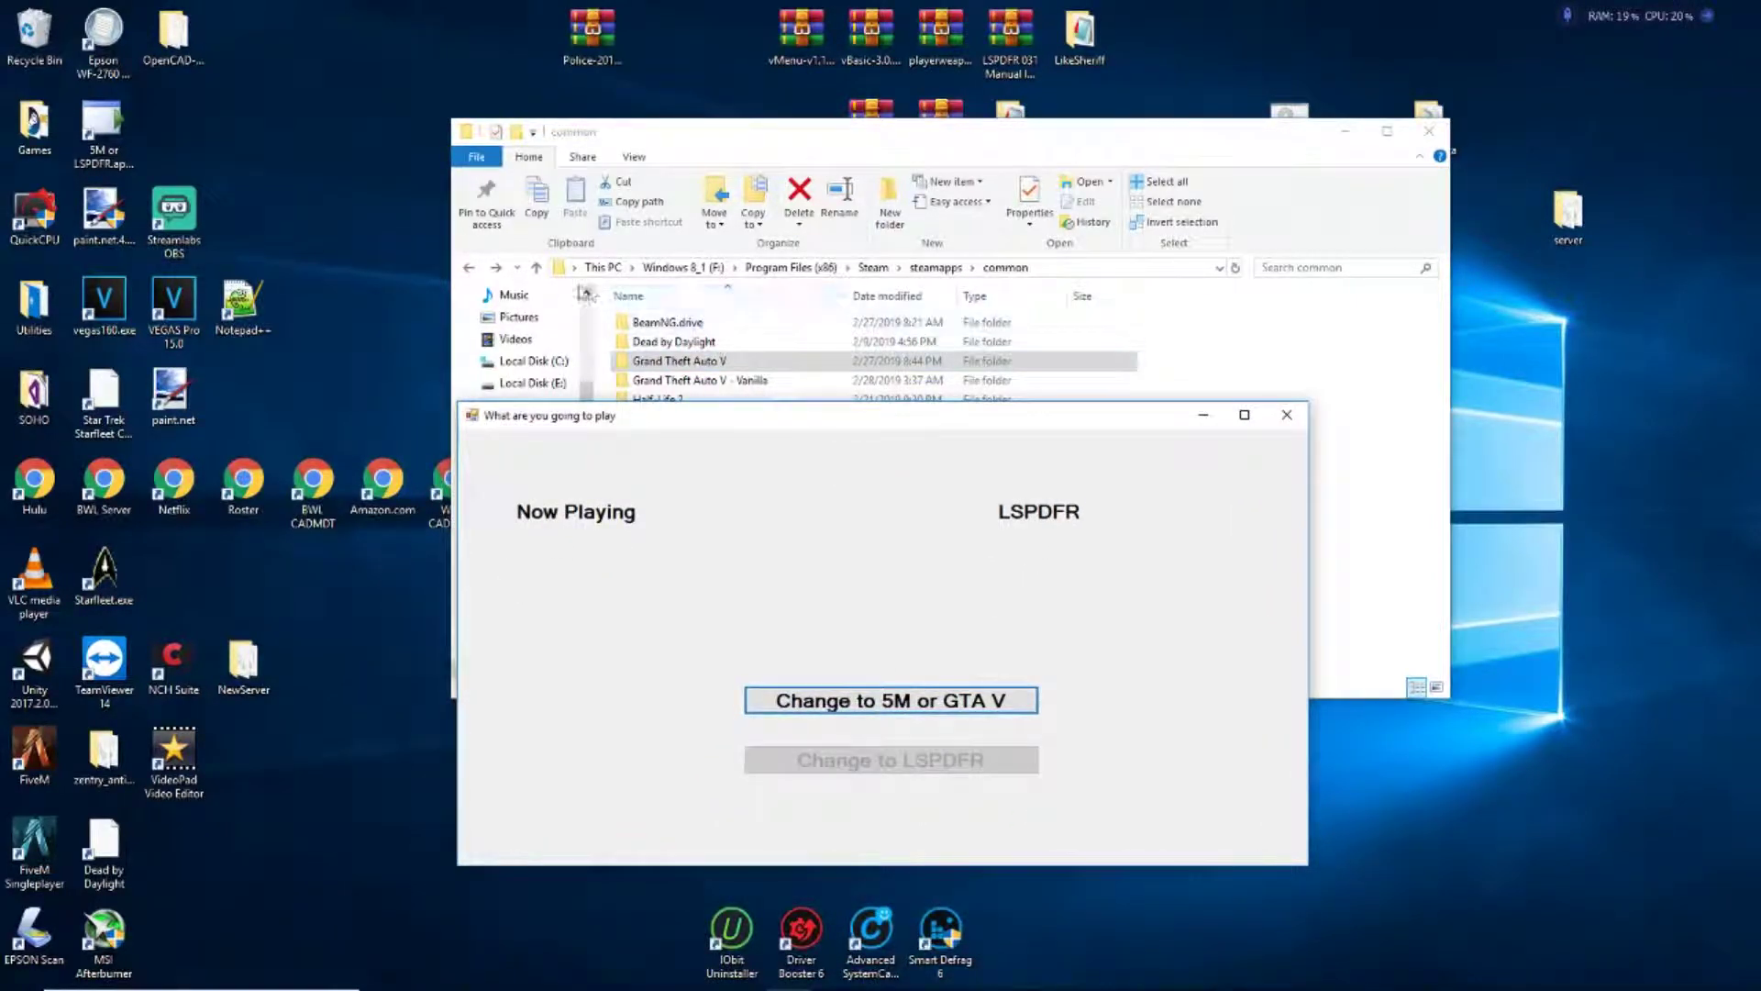
pyautogui.click(468, 267)
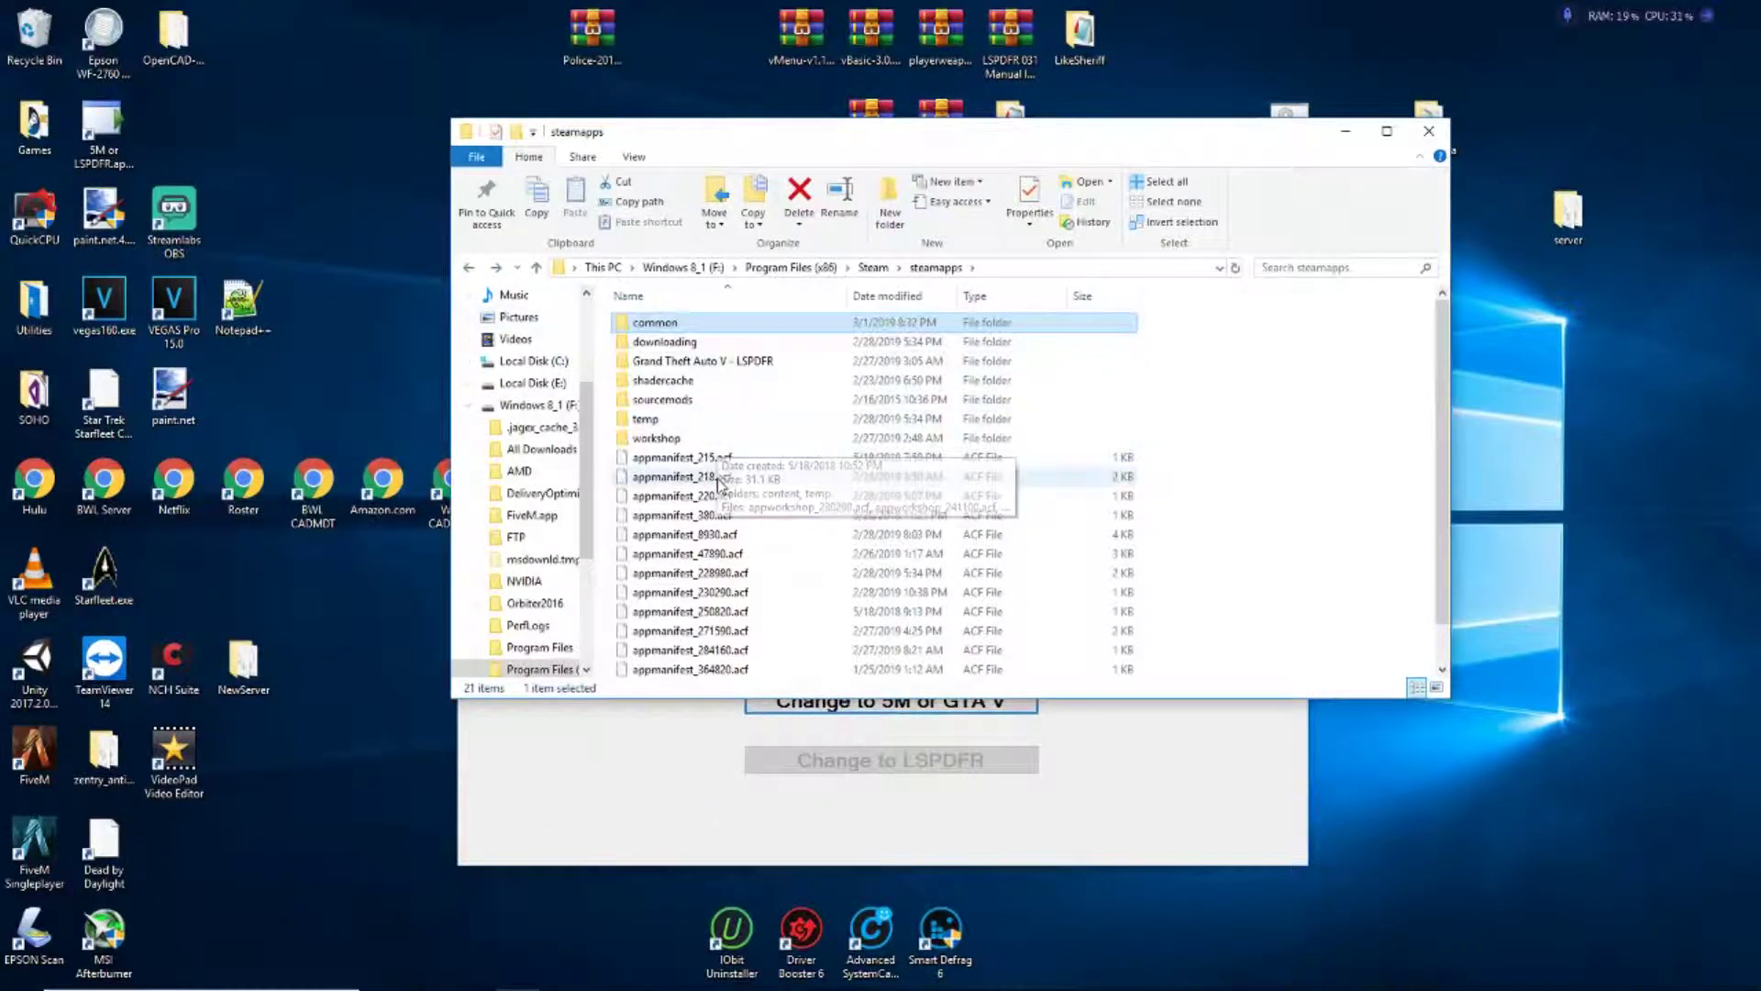
pyautogui.click(777, 705)
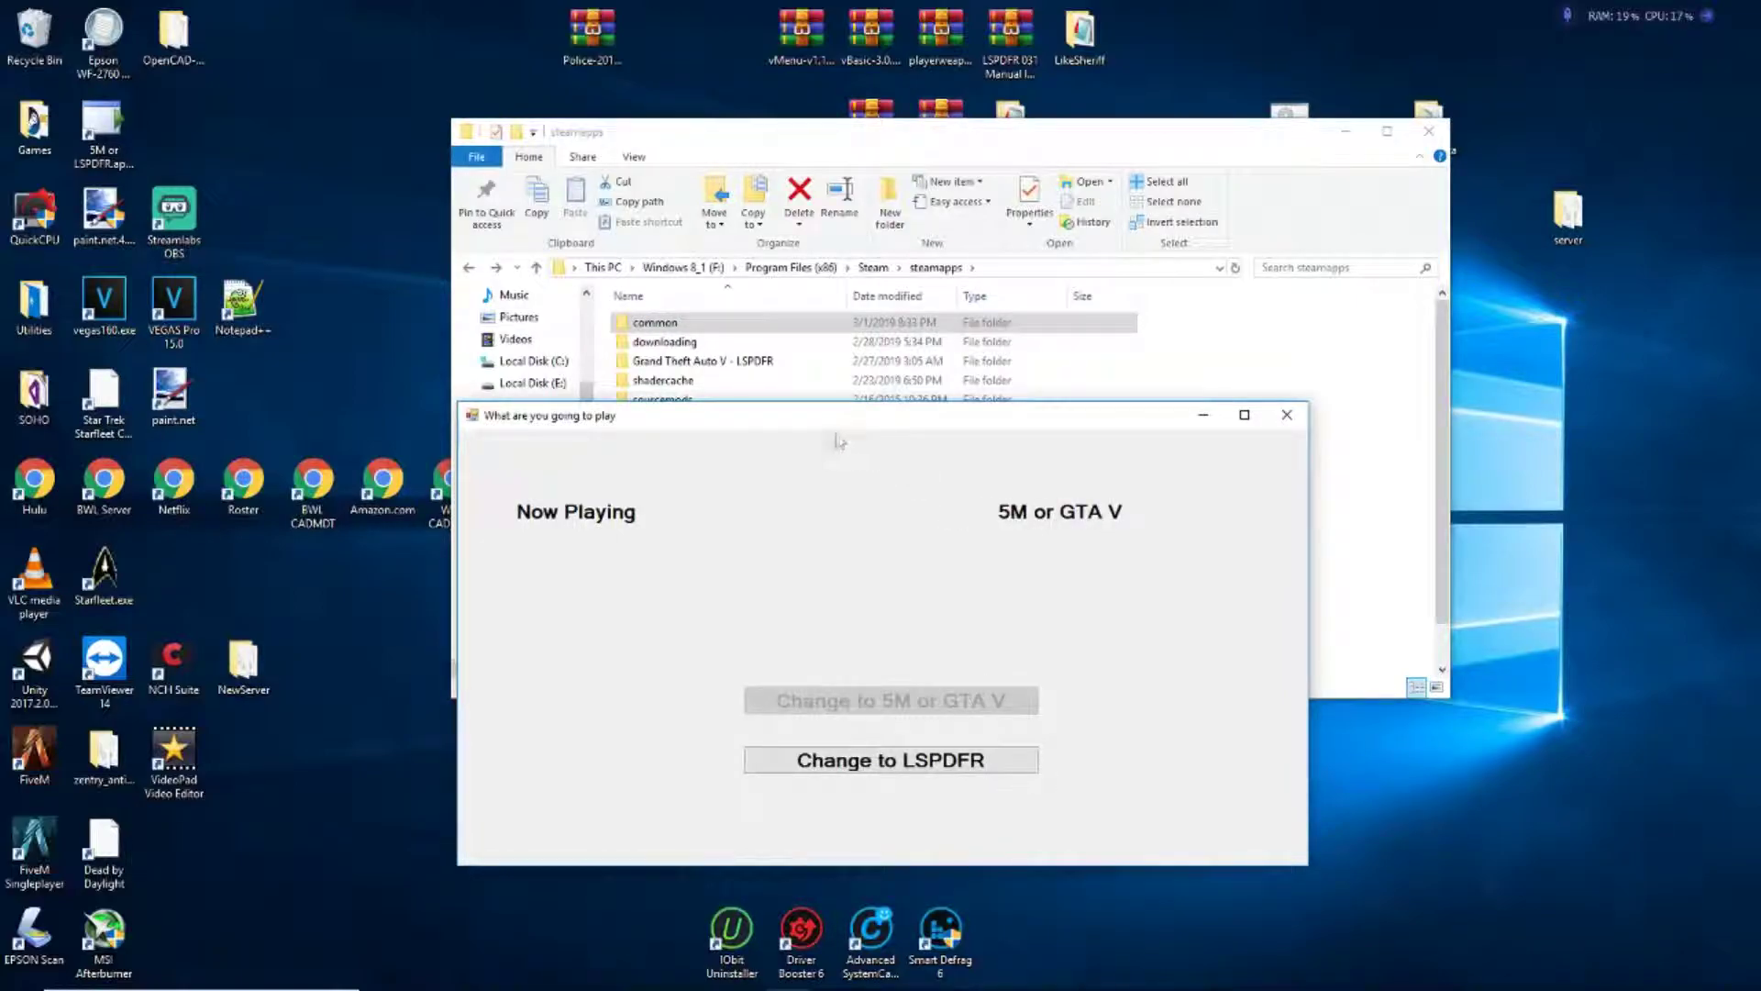
pyautogui.click(655, 323)
pyautogui.doubleClick(656, 321)
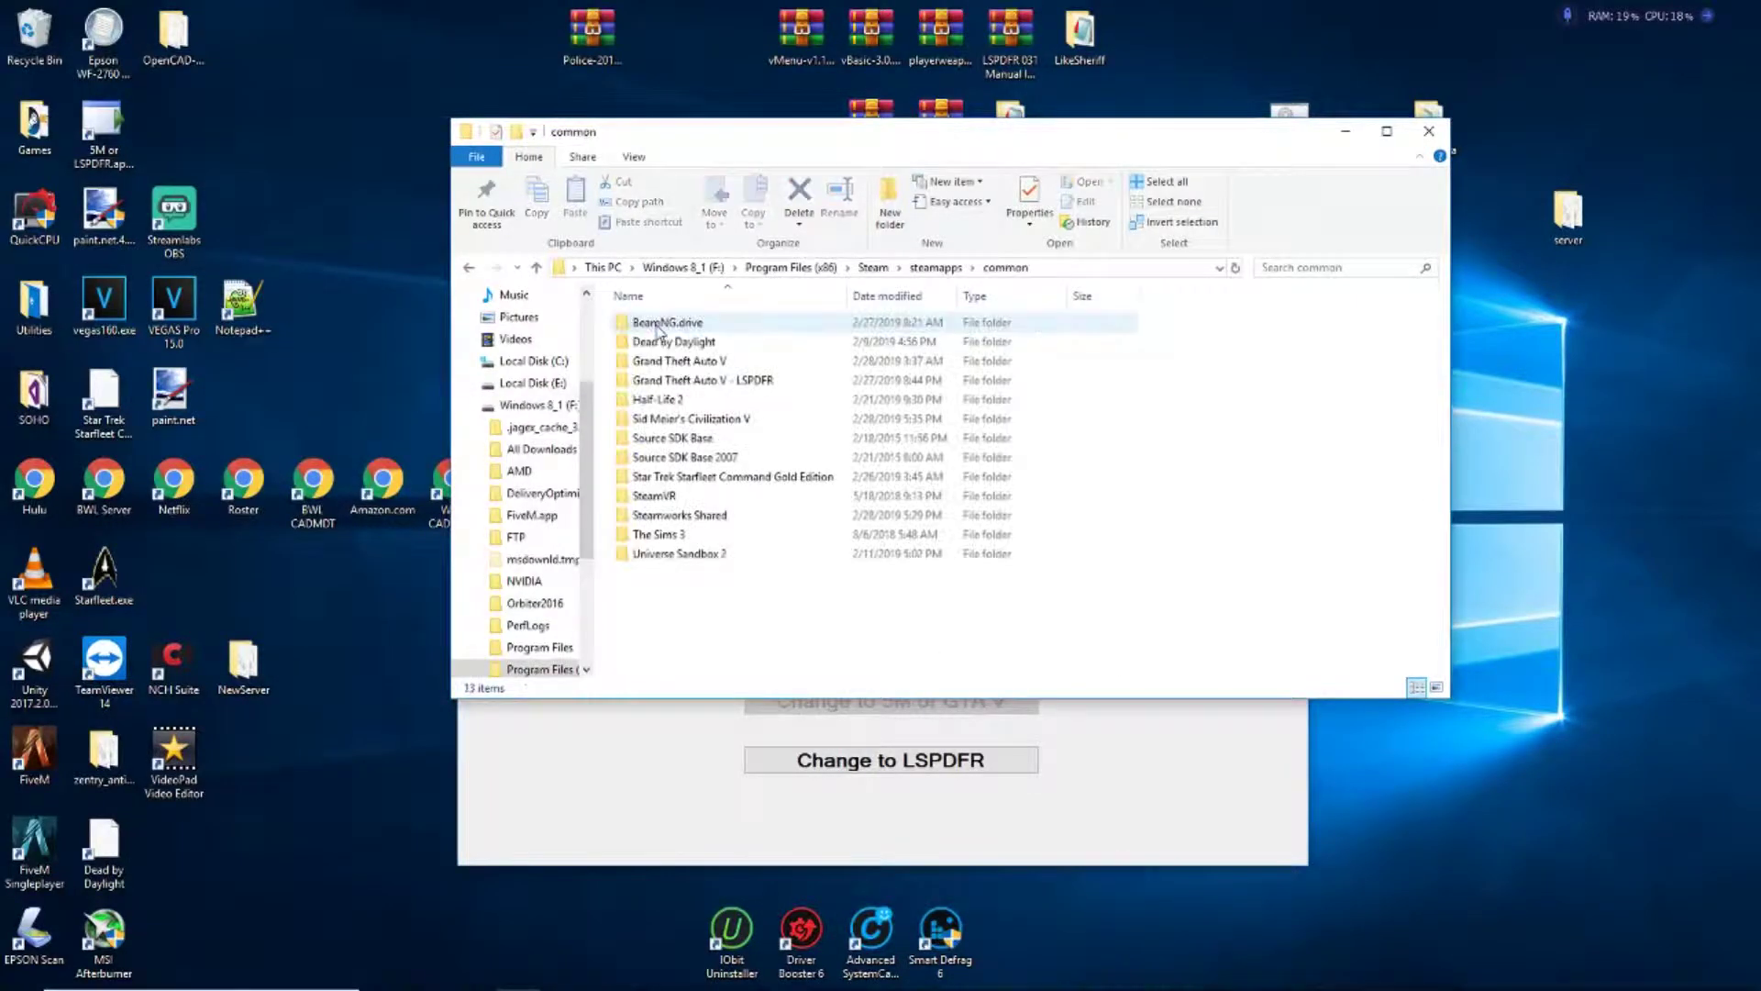
pyautogui.moveTo(680, 361)
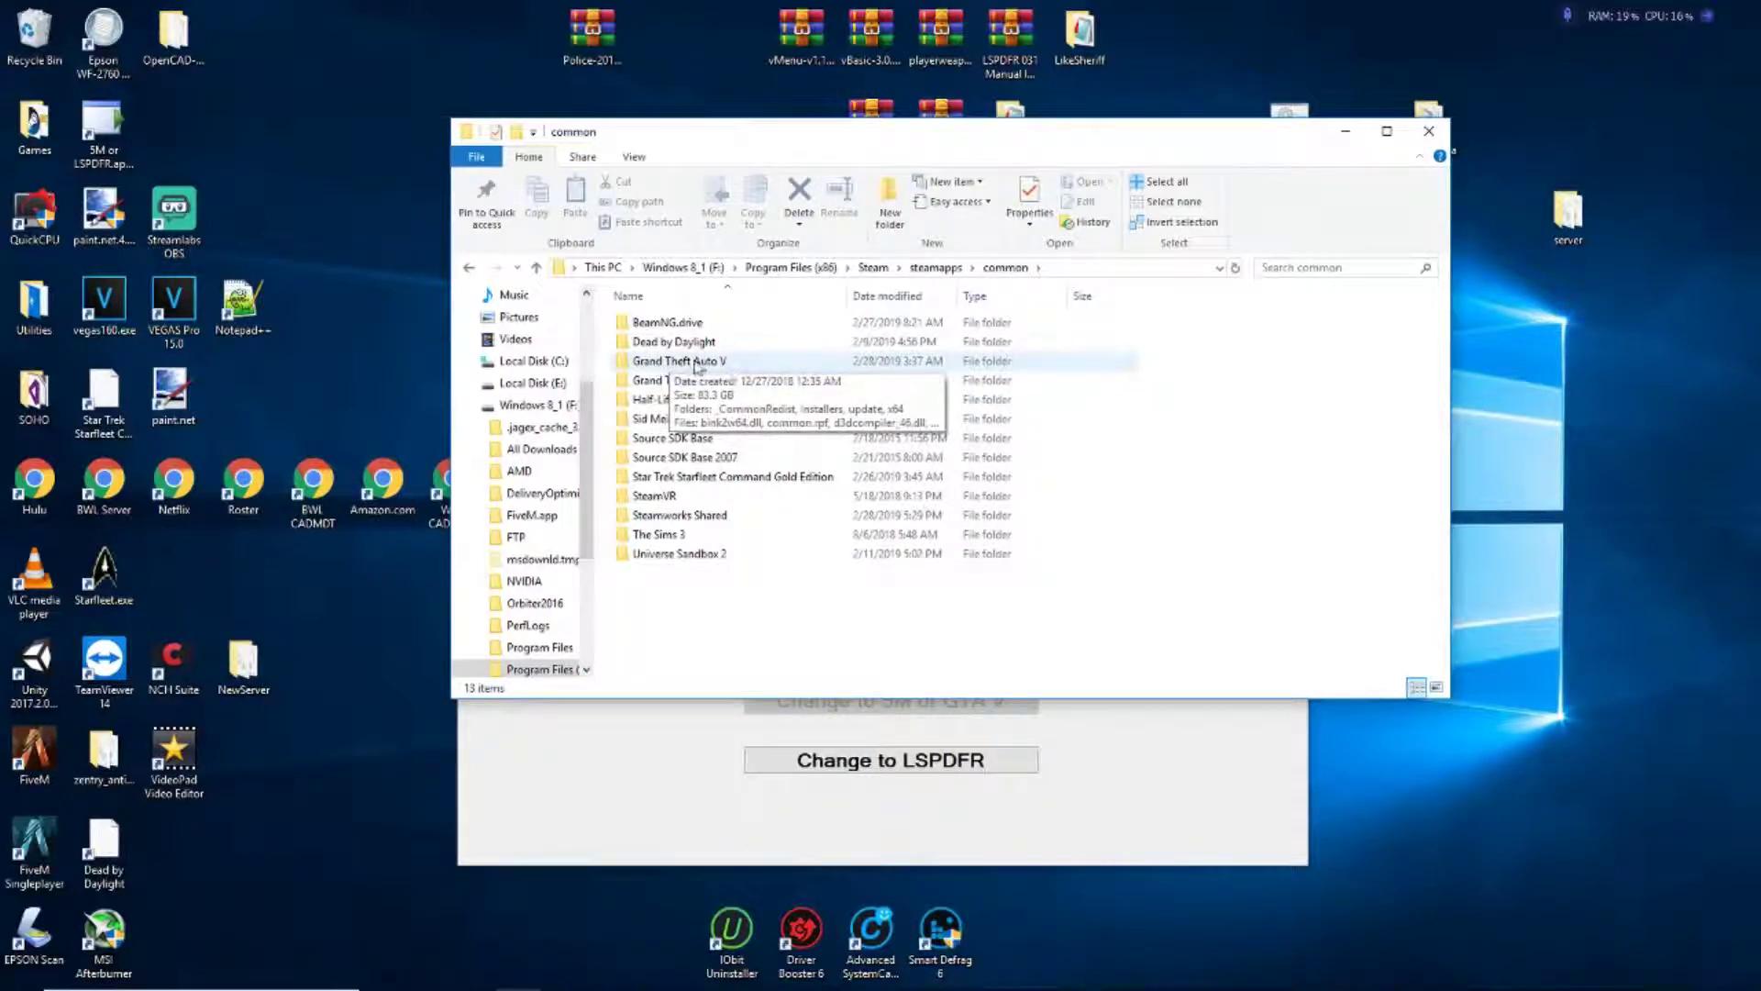
pyautogui.doubleClick(676, 361)
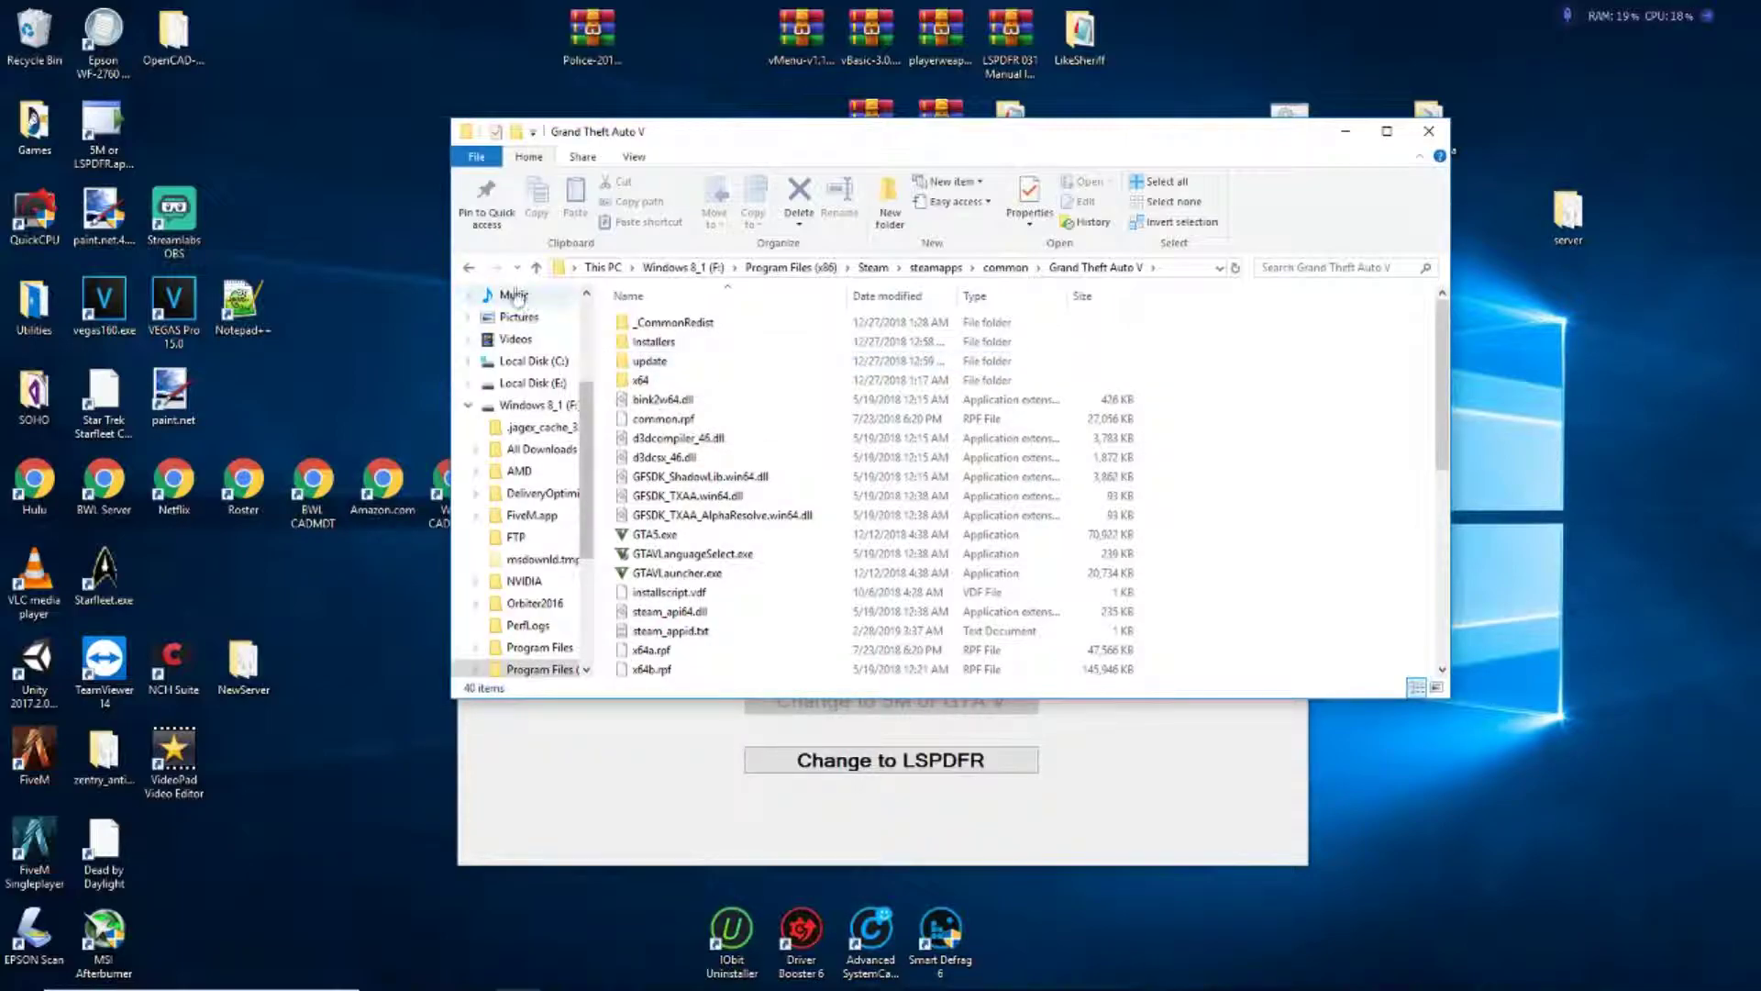
pyautogui.click(469, 270)
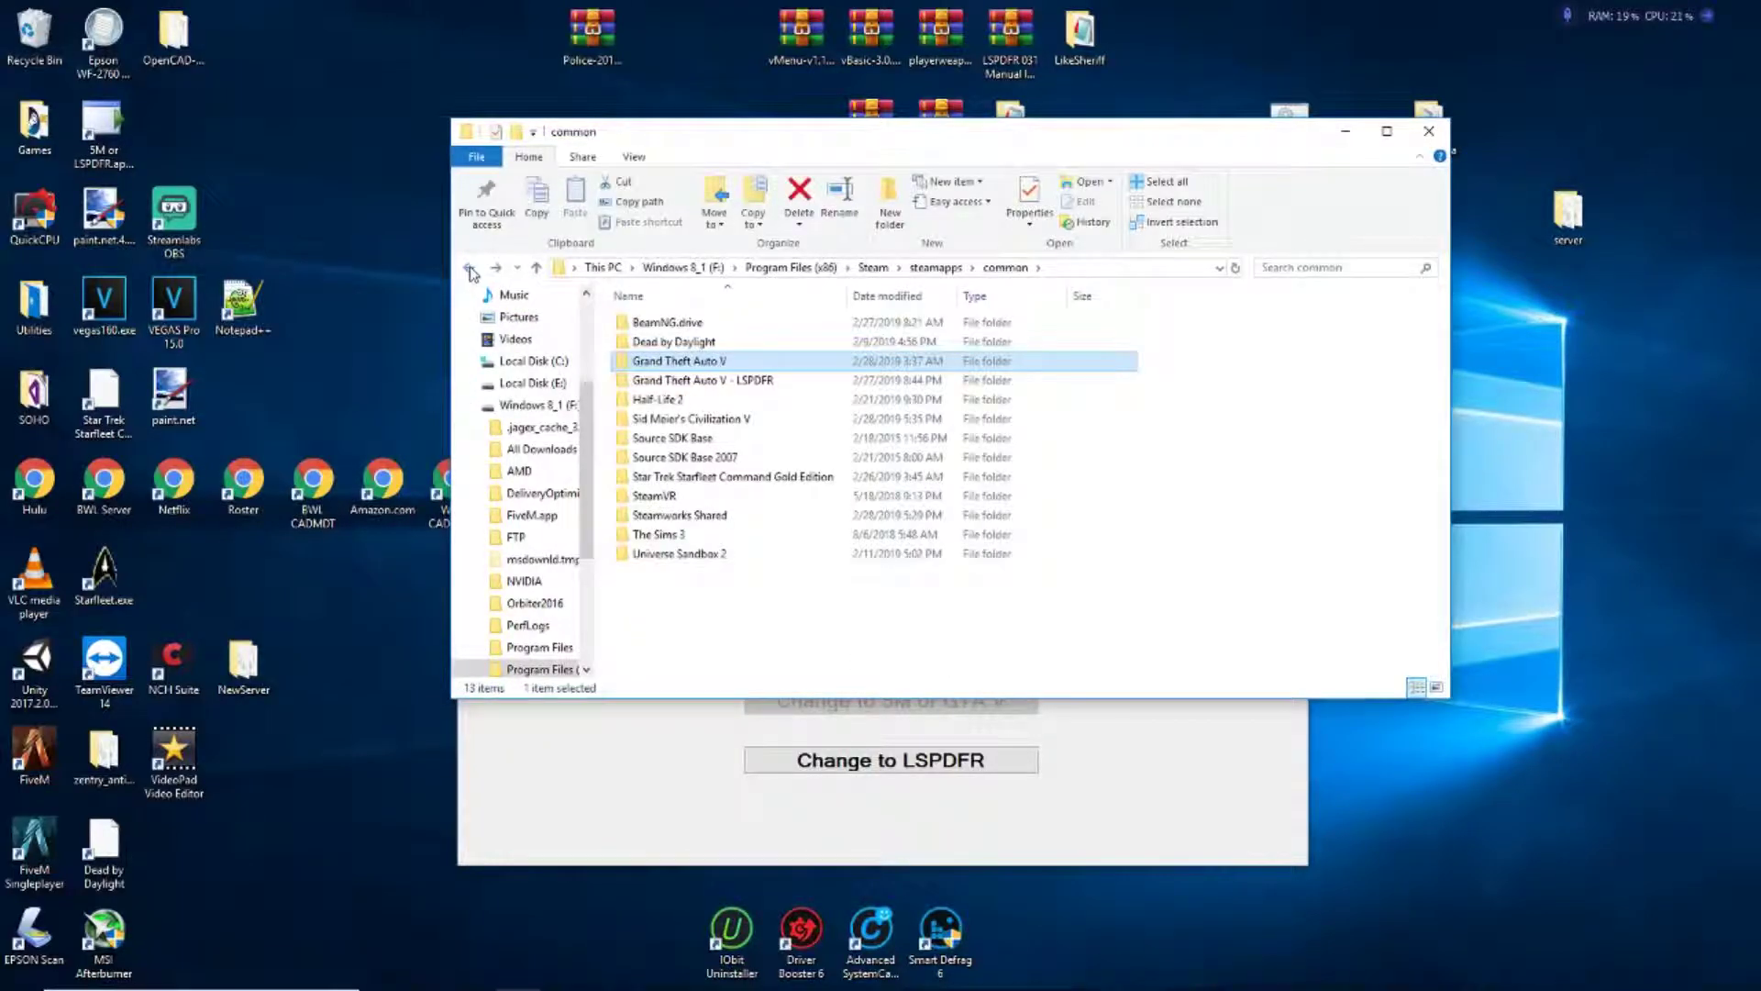
pyautogui.click(658, 386)
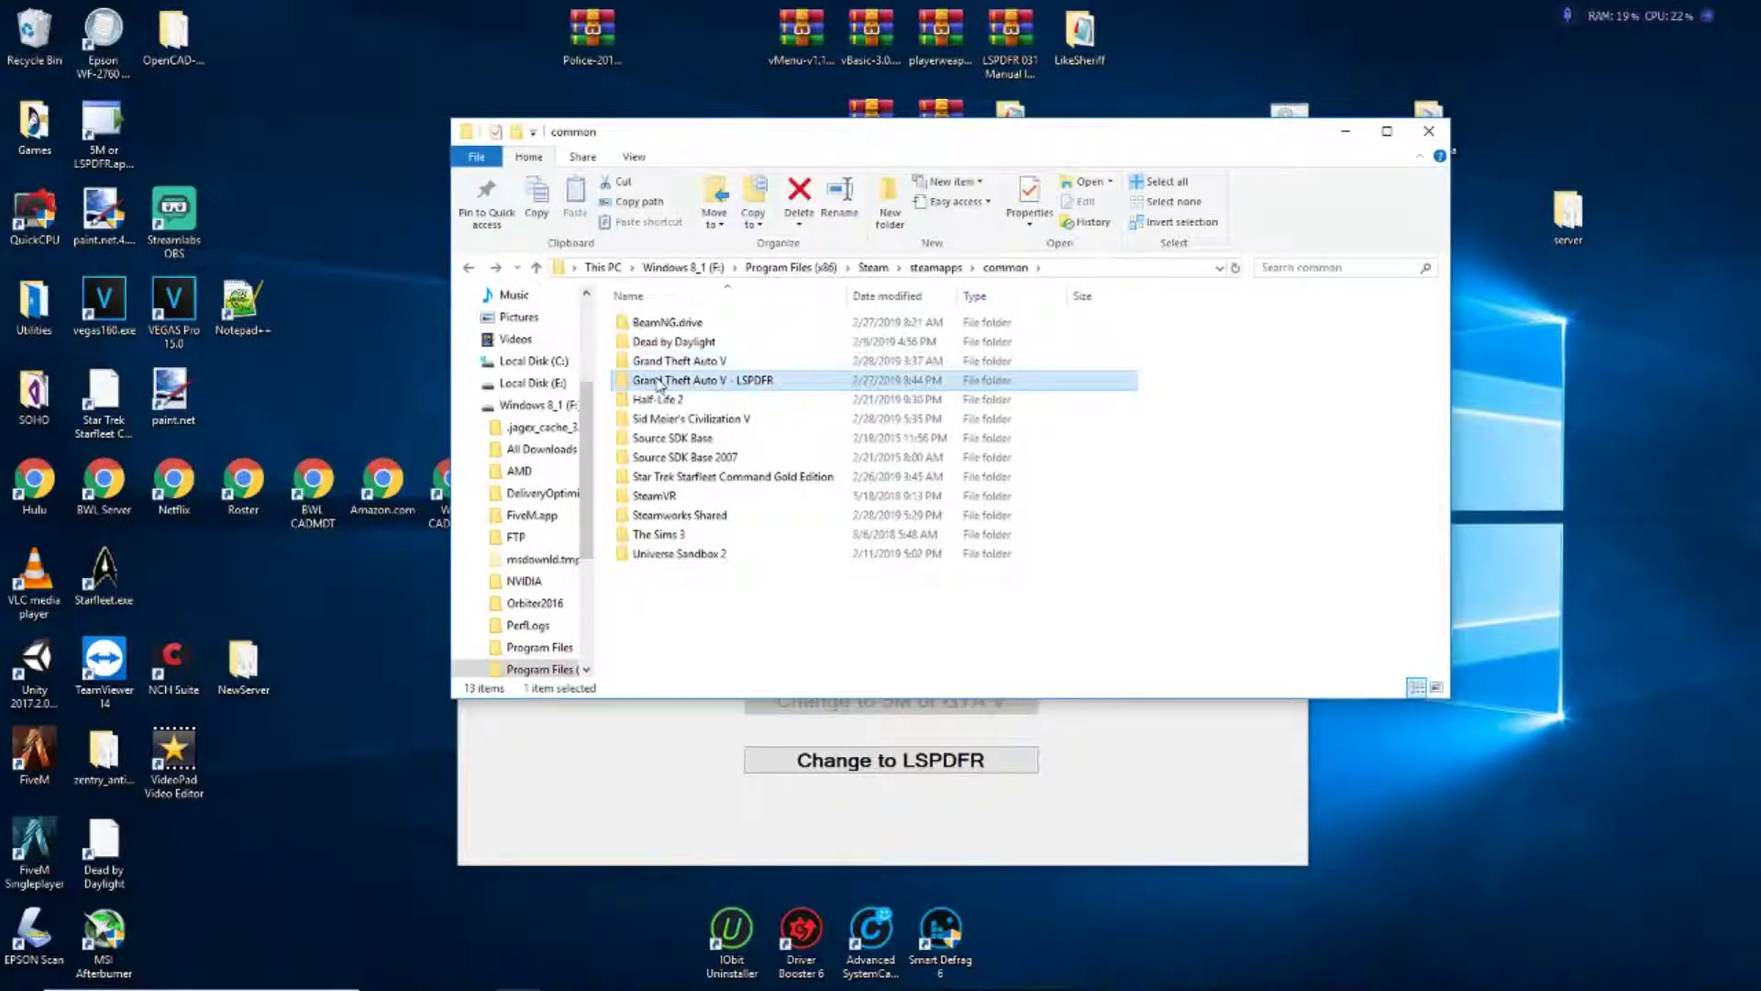
pyautogui.press('Down')
pyautogui.press('Down')
pyautogui.doubleClick(684, 386)
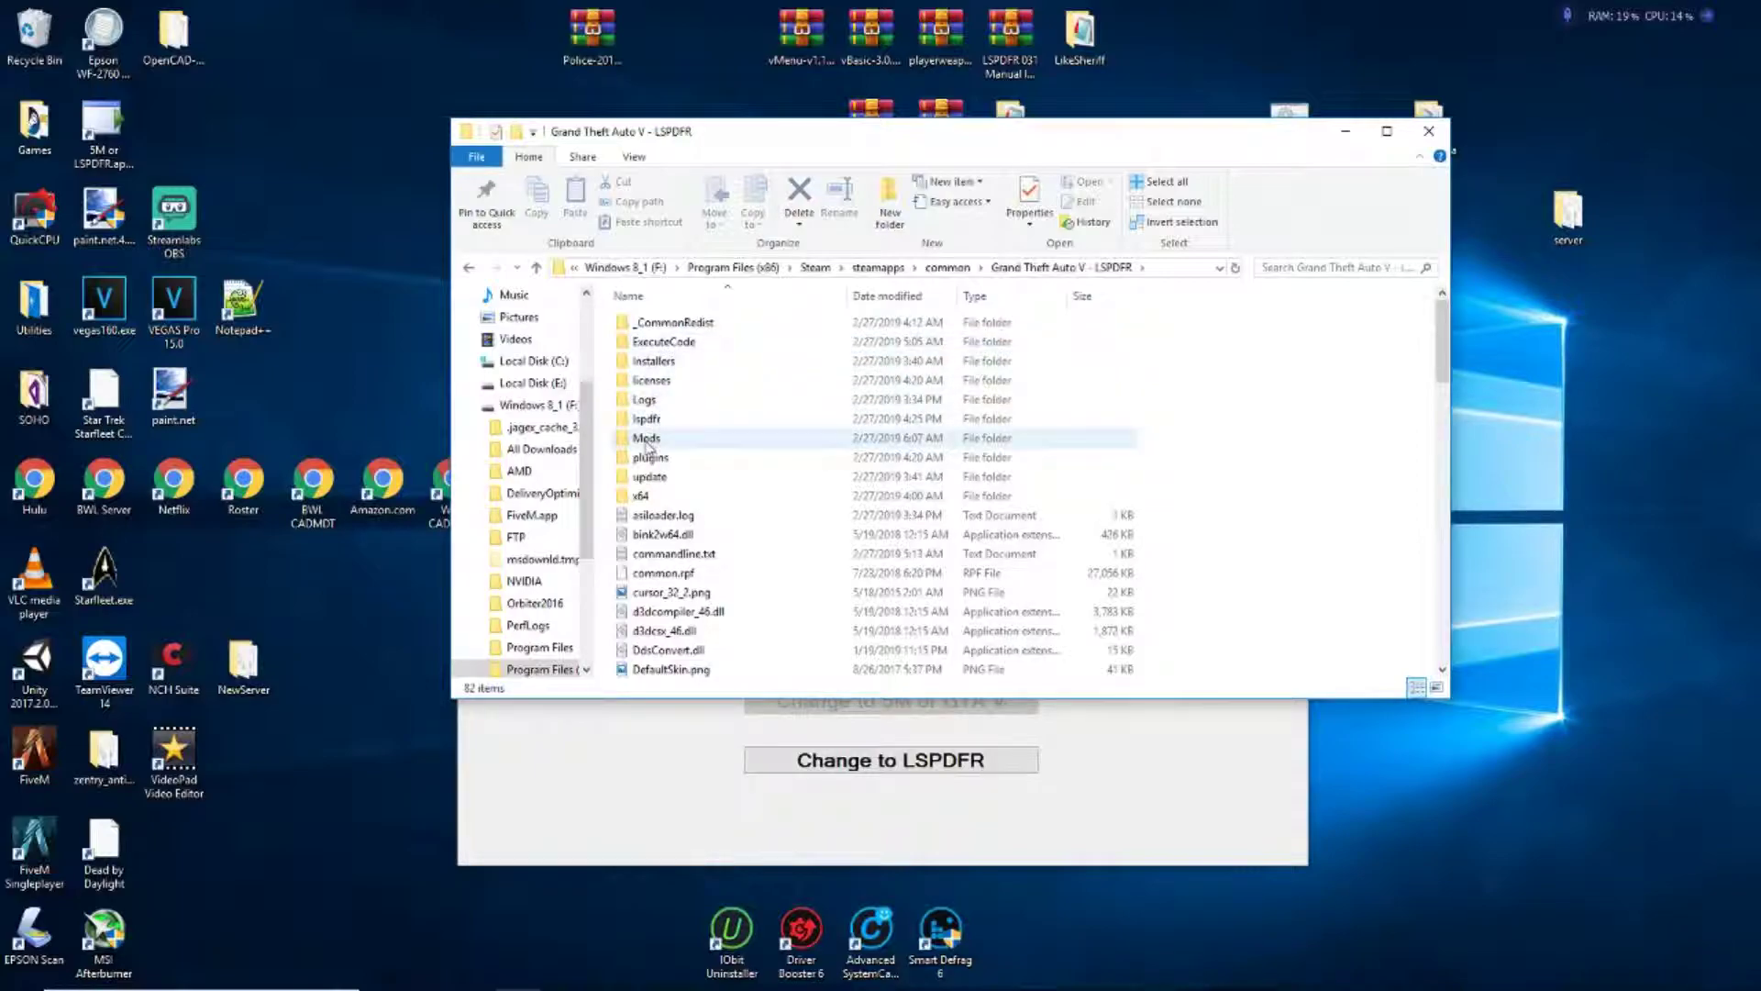
pyautogui.moveTo(647, 419)
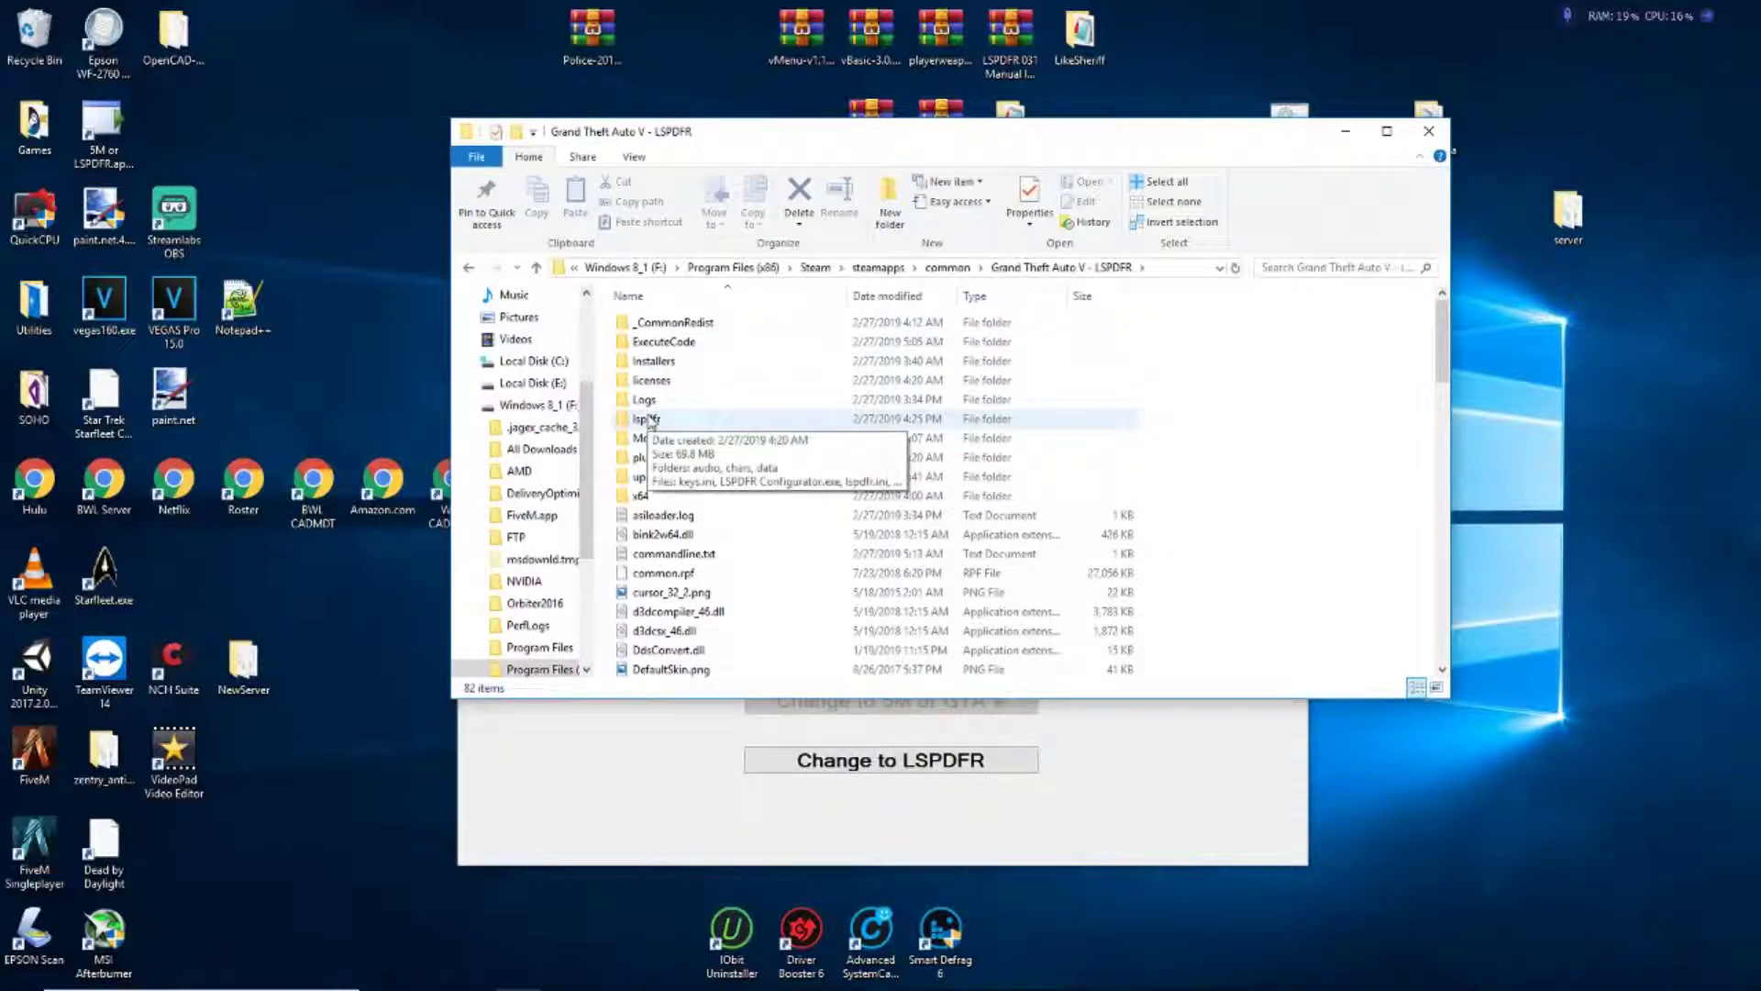
pyautogui.click(470, 268)
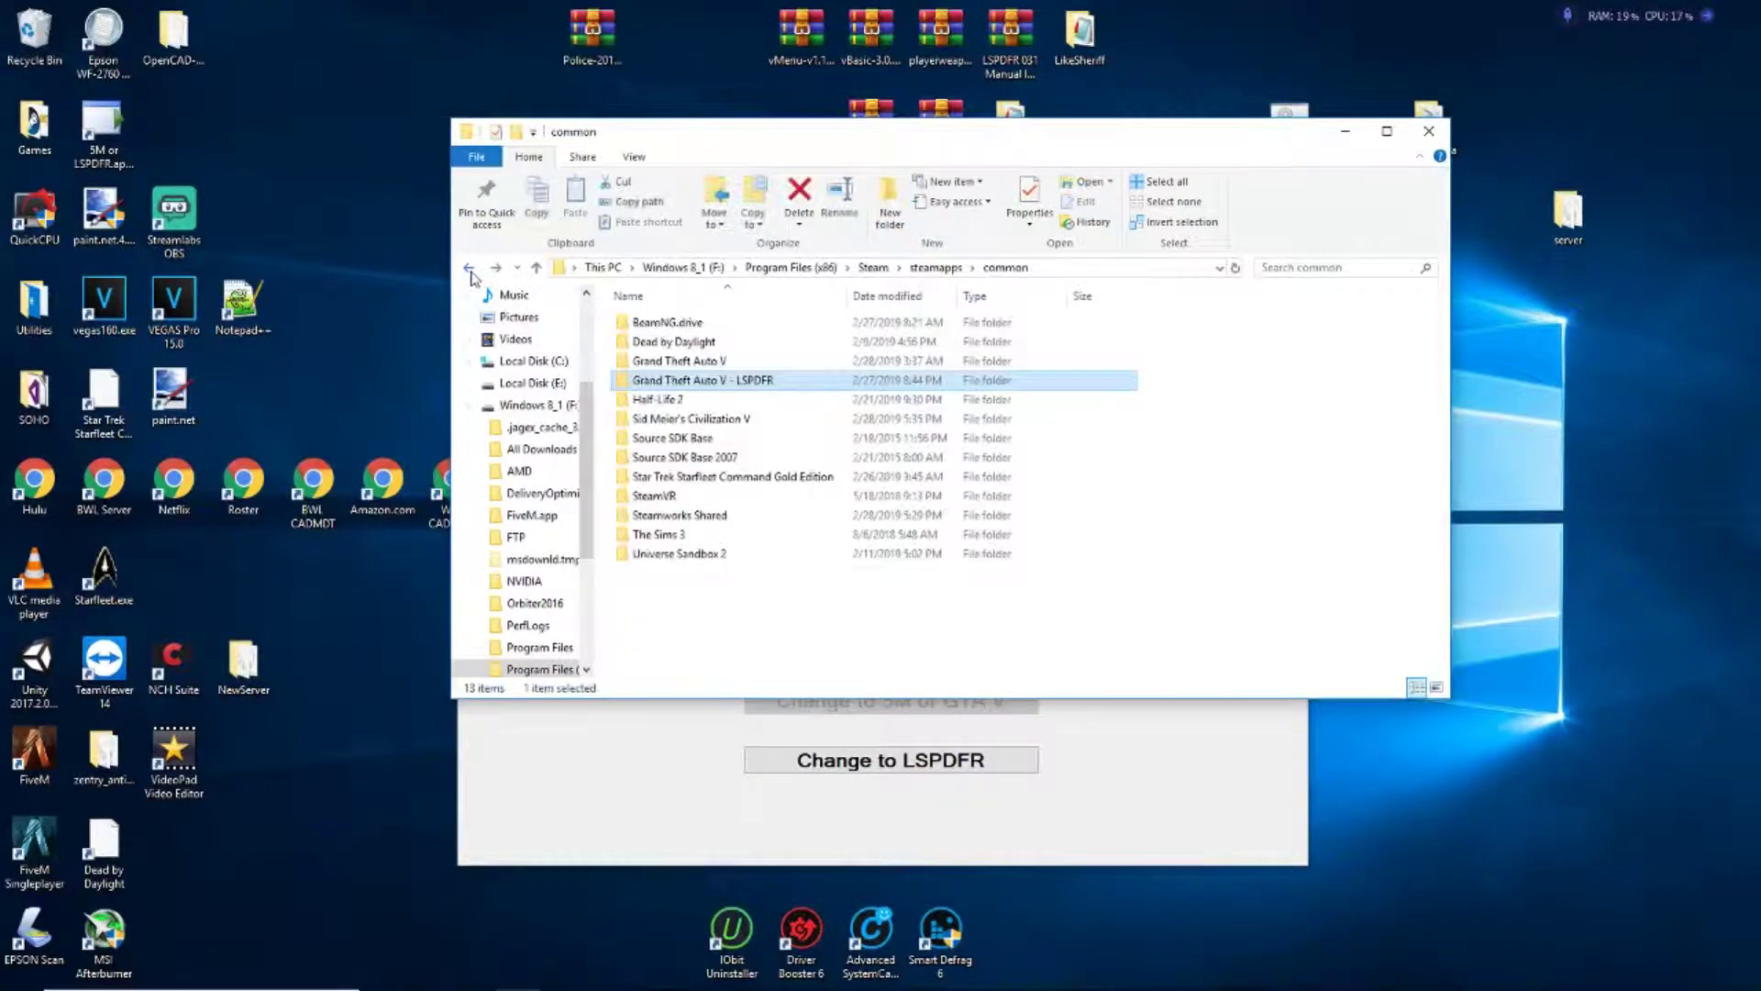
pyautogui.click(470, 269)
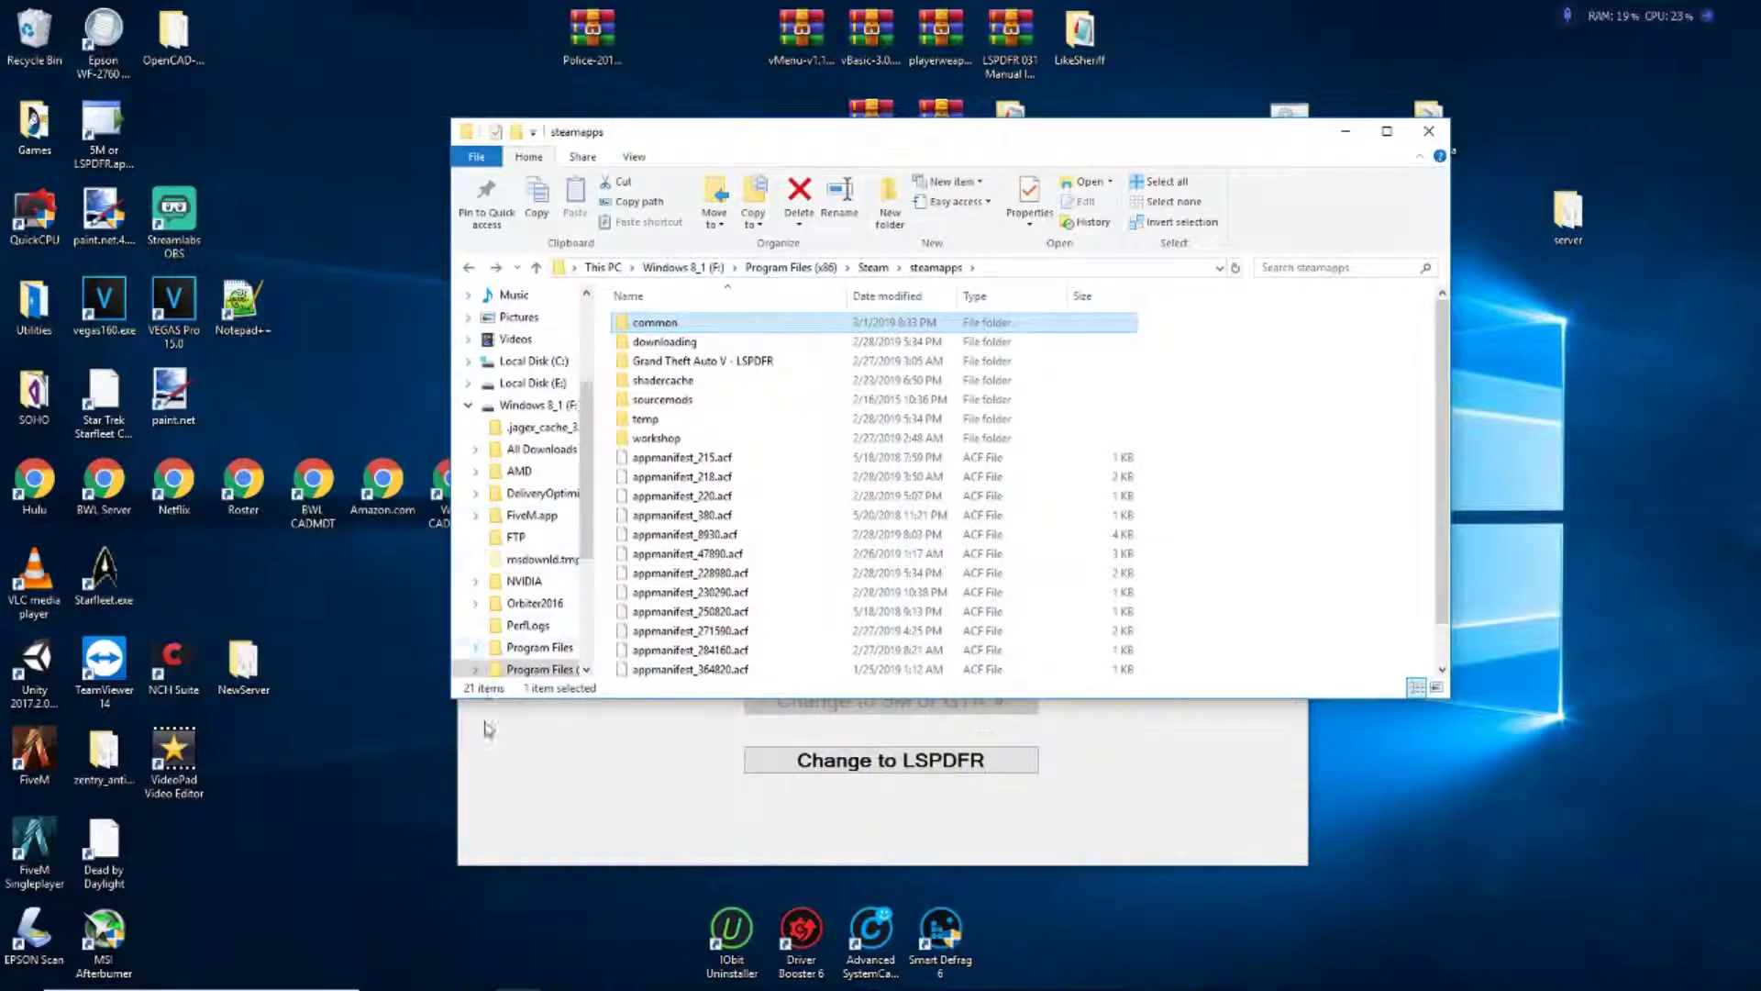
pyautogui.click(505, 756)
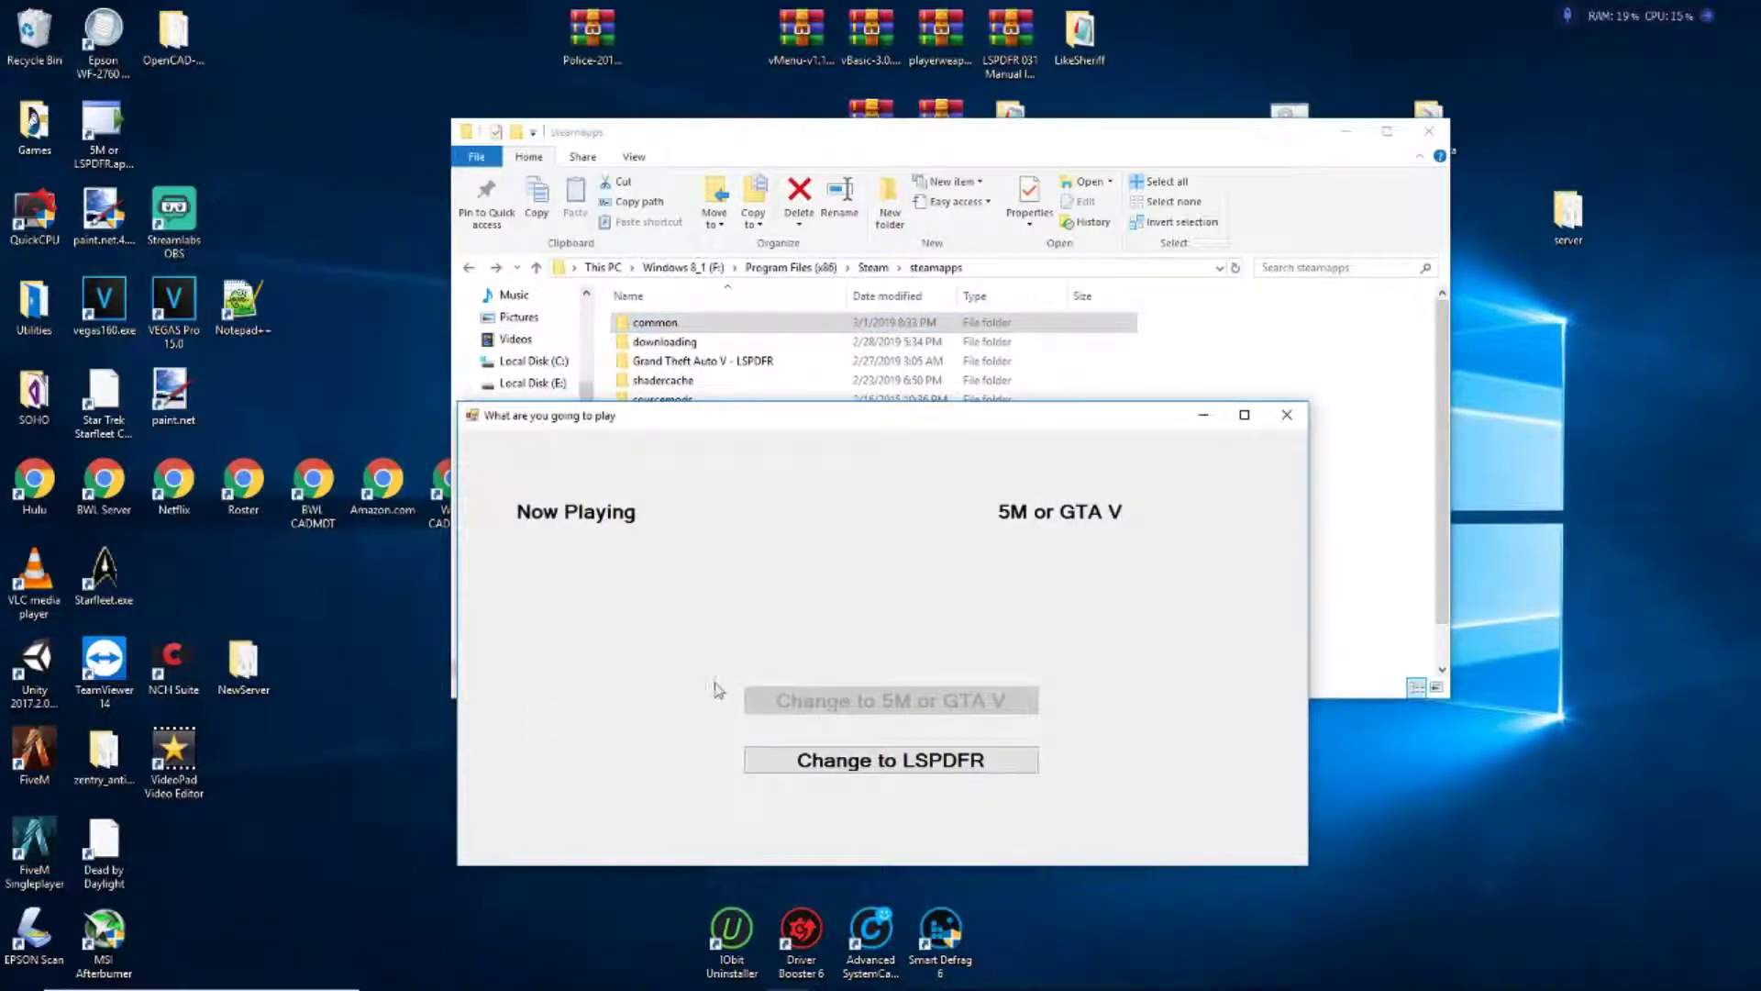
# Step: Switch the active setup back to LSPDFR and reopen the common folder
pyautogui.click(817, 768)
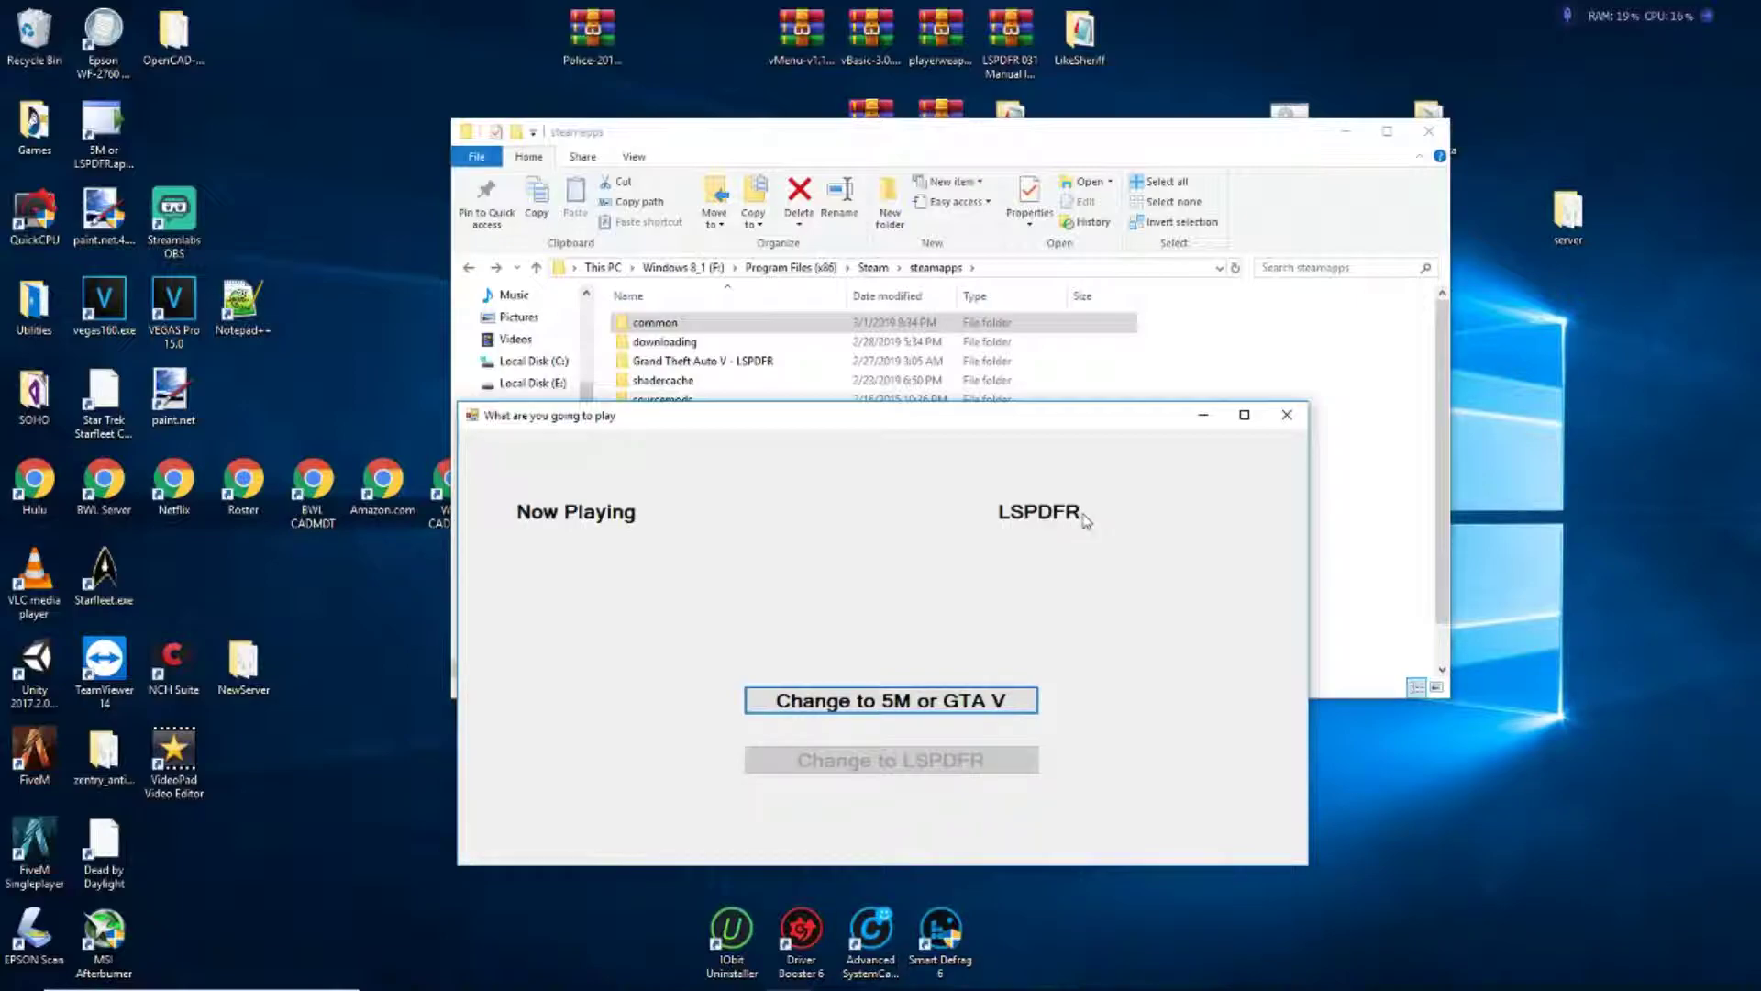
pyautogui.doubleClick(655, 334)
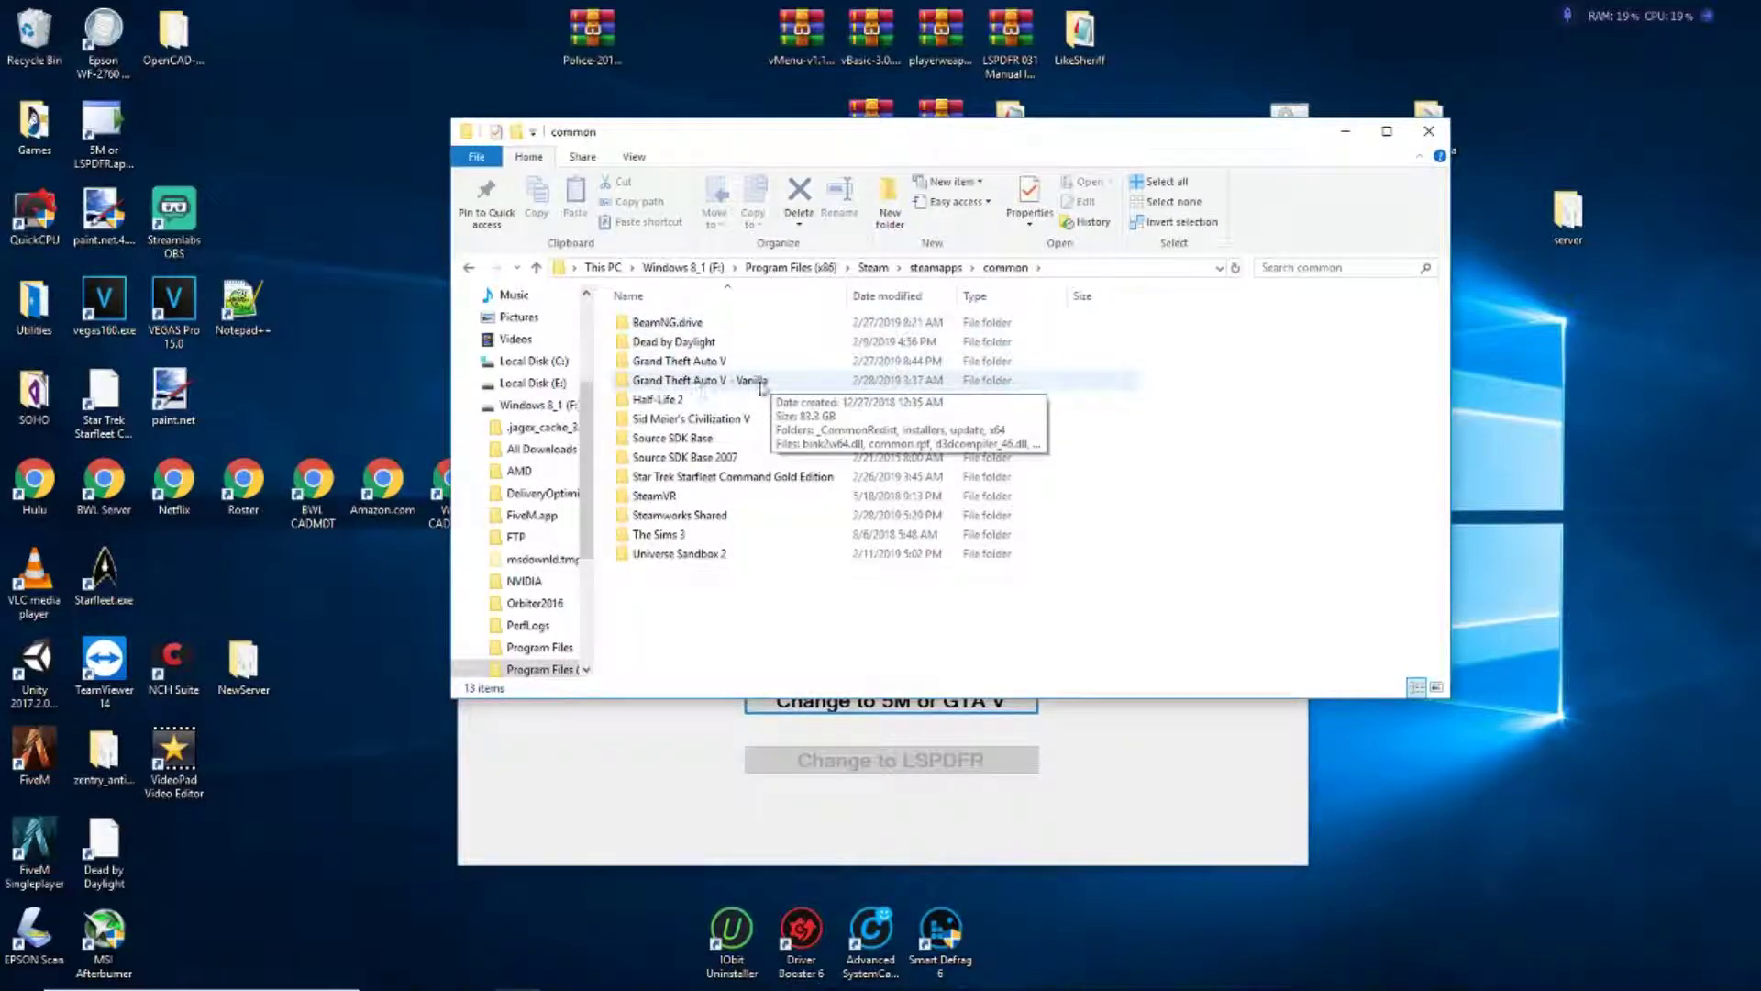
# Step: Inspect the Vanilla and Grand Theft Auto V folders, then close the switcher window
pyautogui.doubleClick(714, 385)
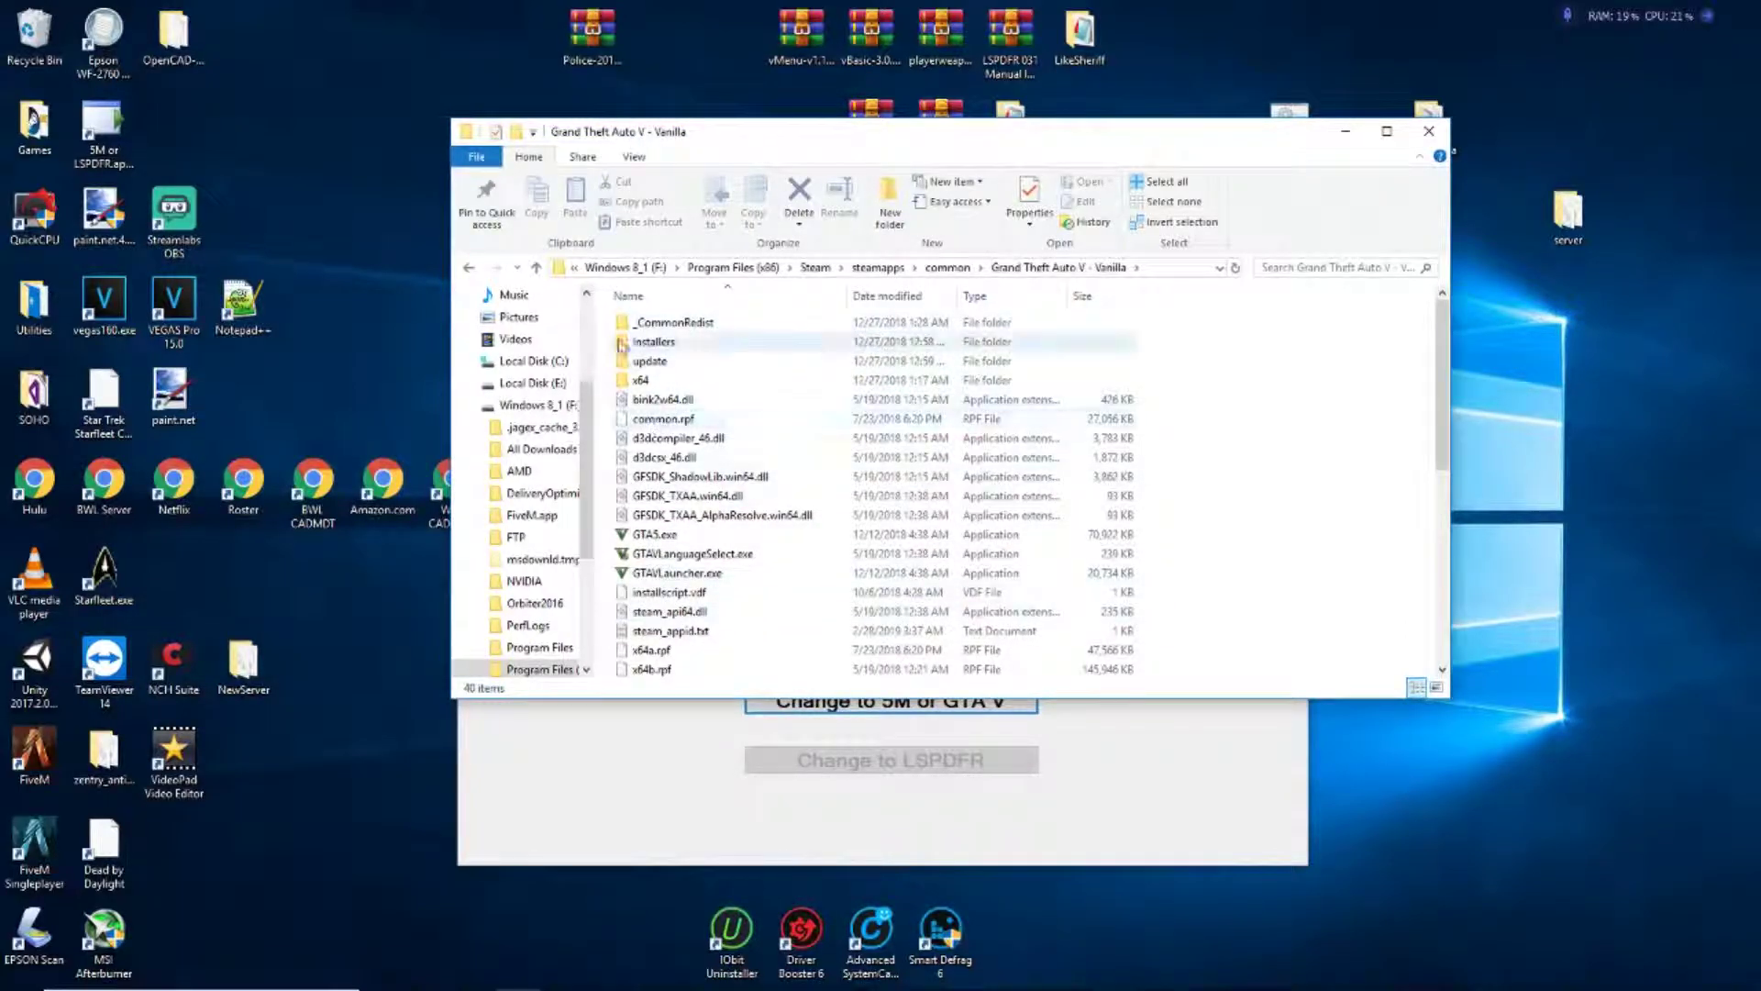
pyautogui.click(470, 266)
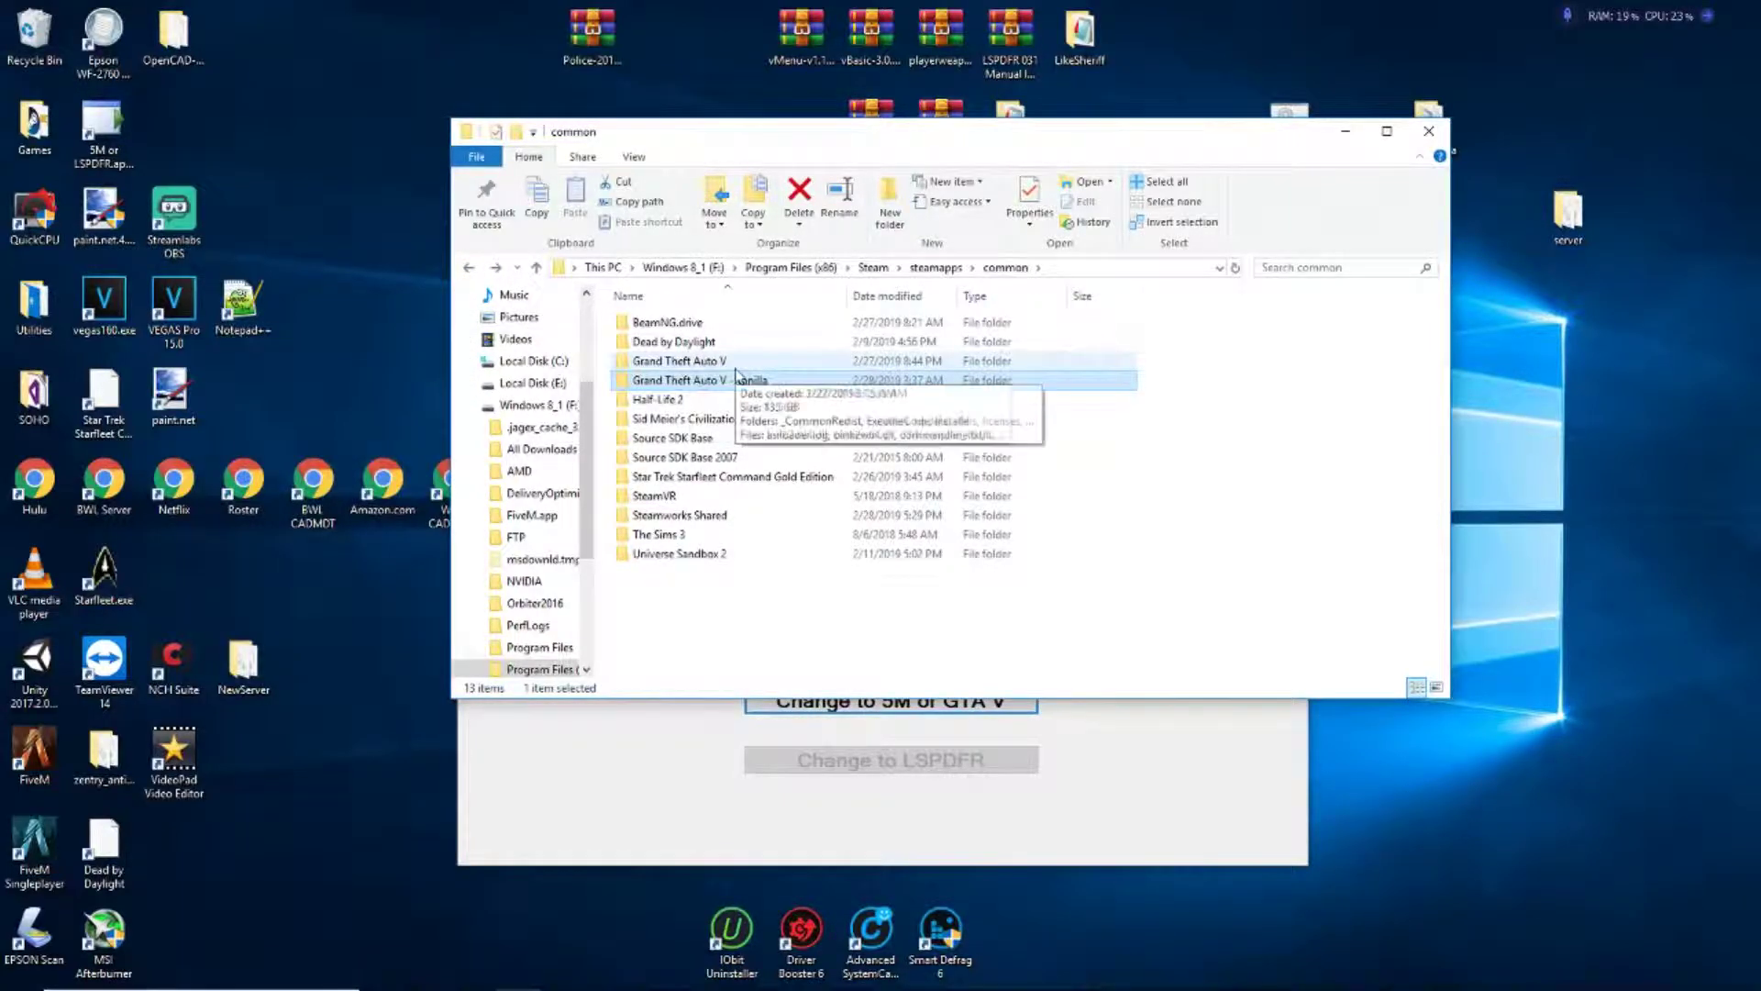
pyautogui.doubleClick(706, 363)
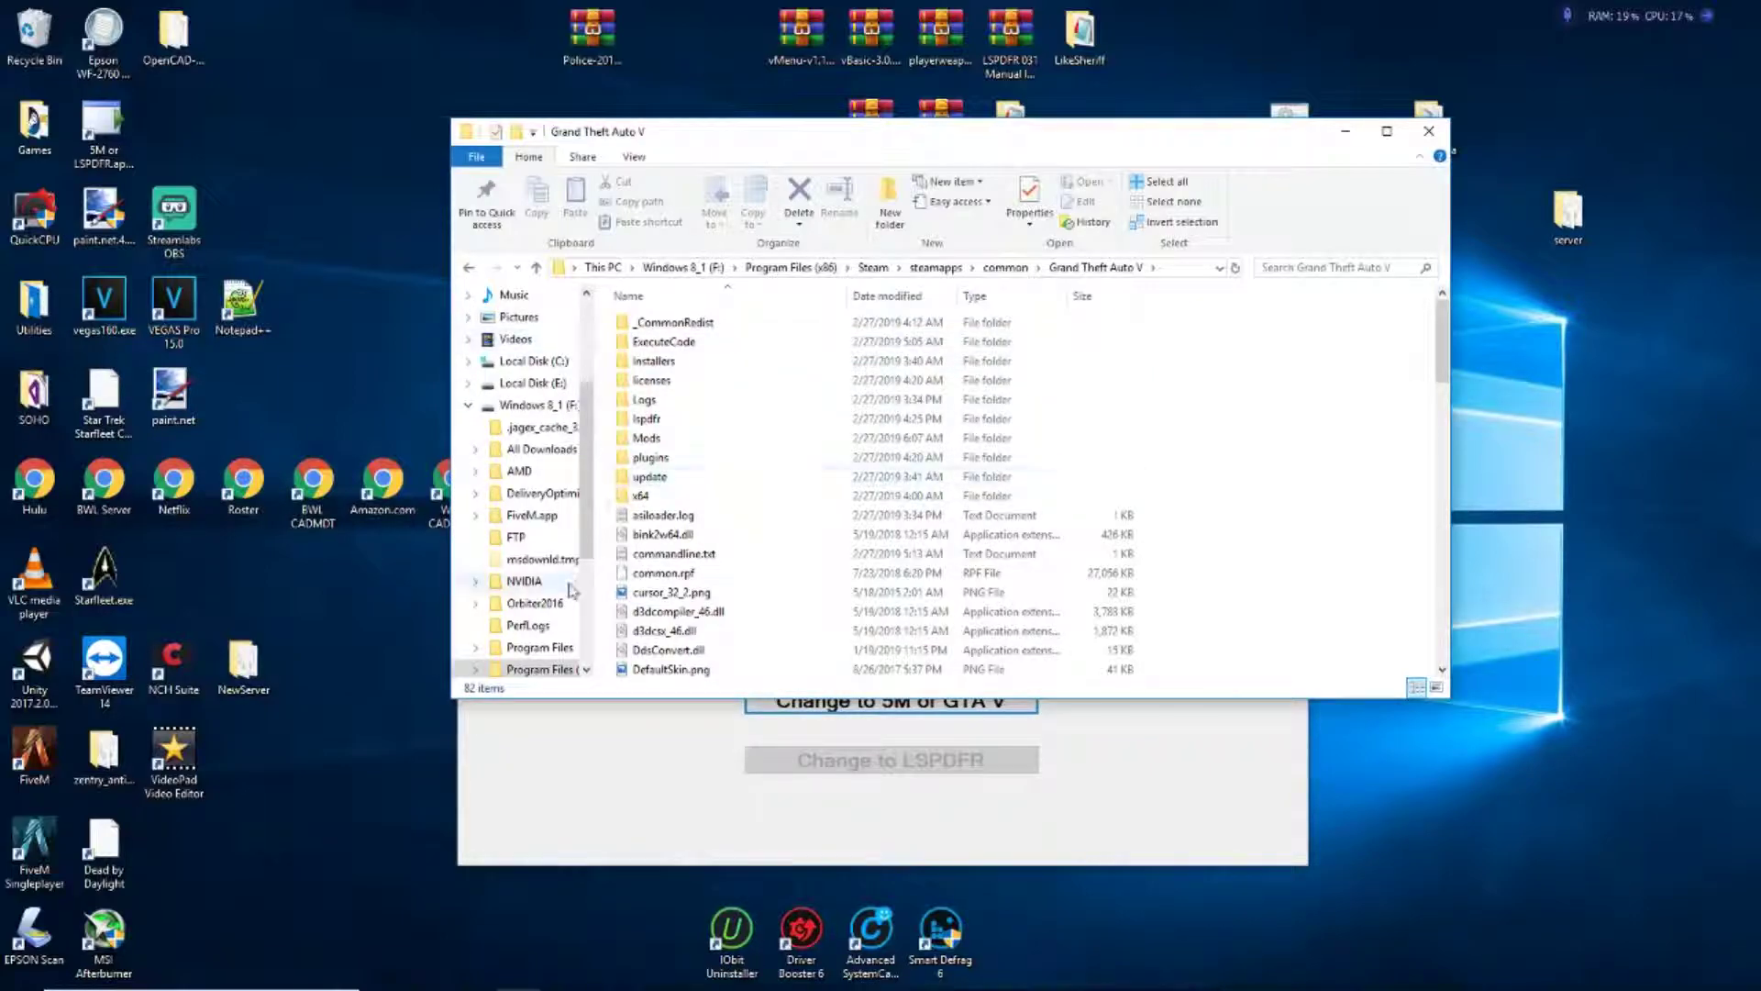
pyautogui.click(537, 757)
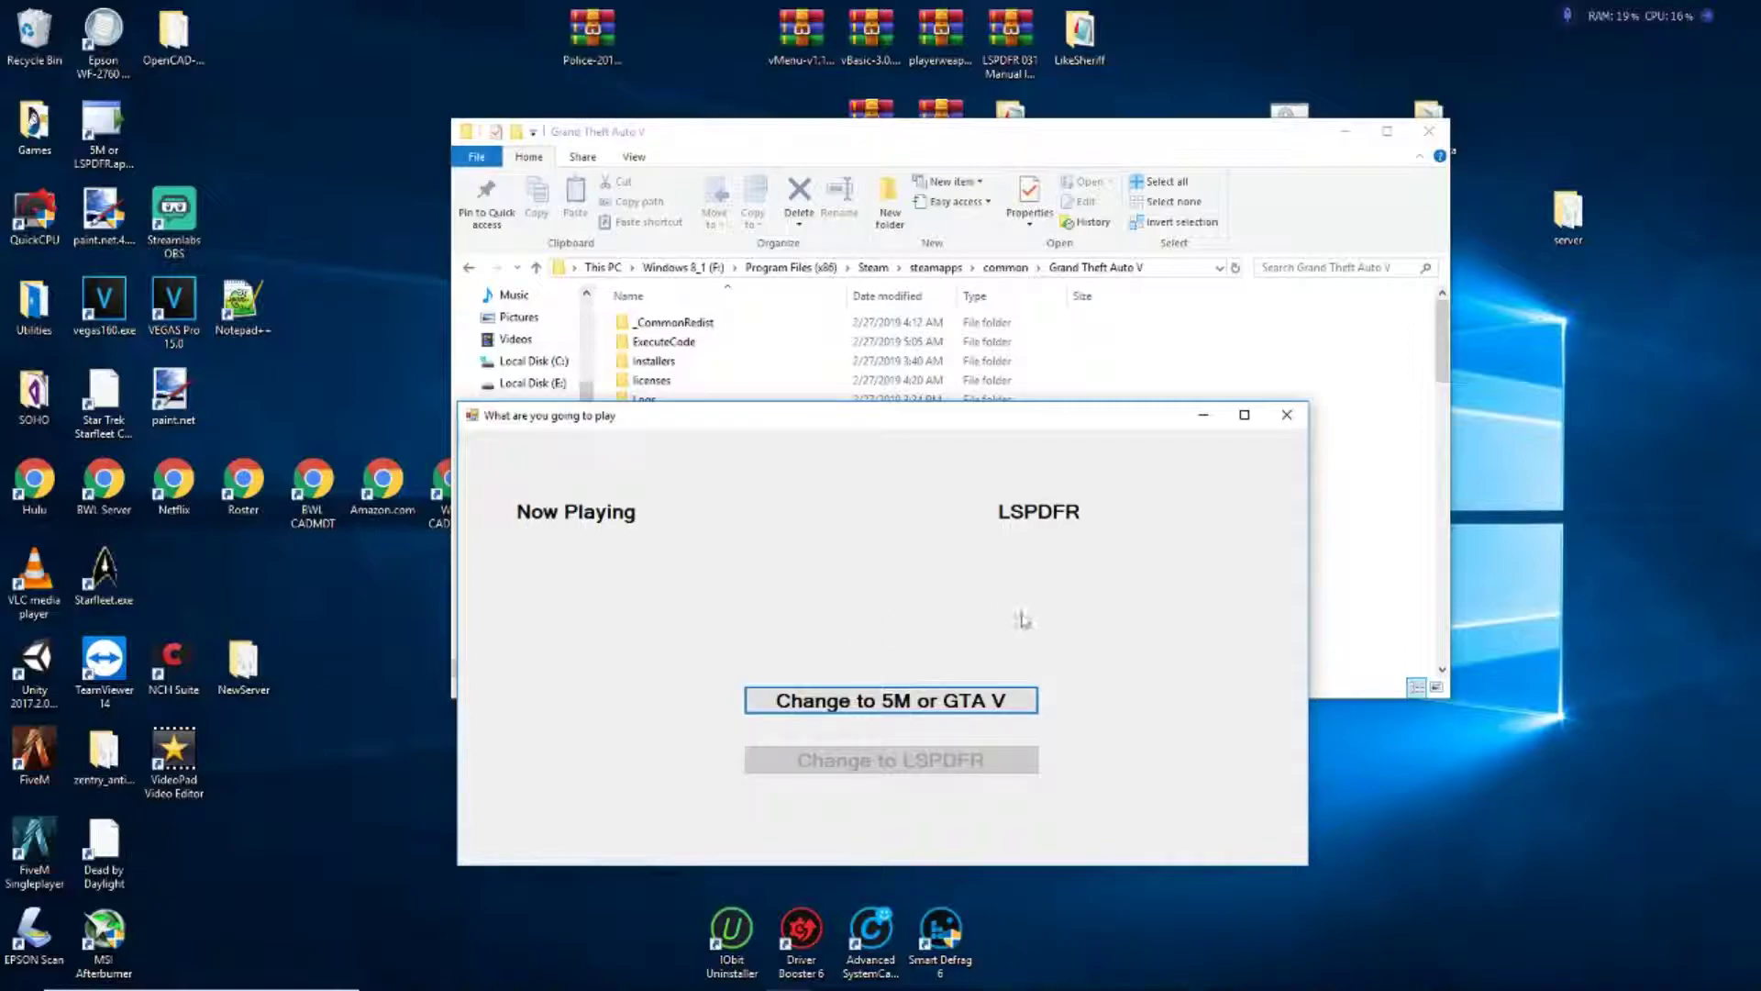
pyautogui.click(1287, 416)
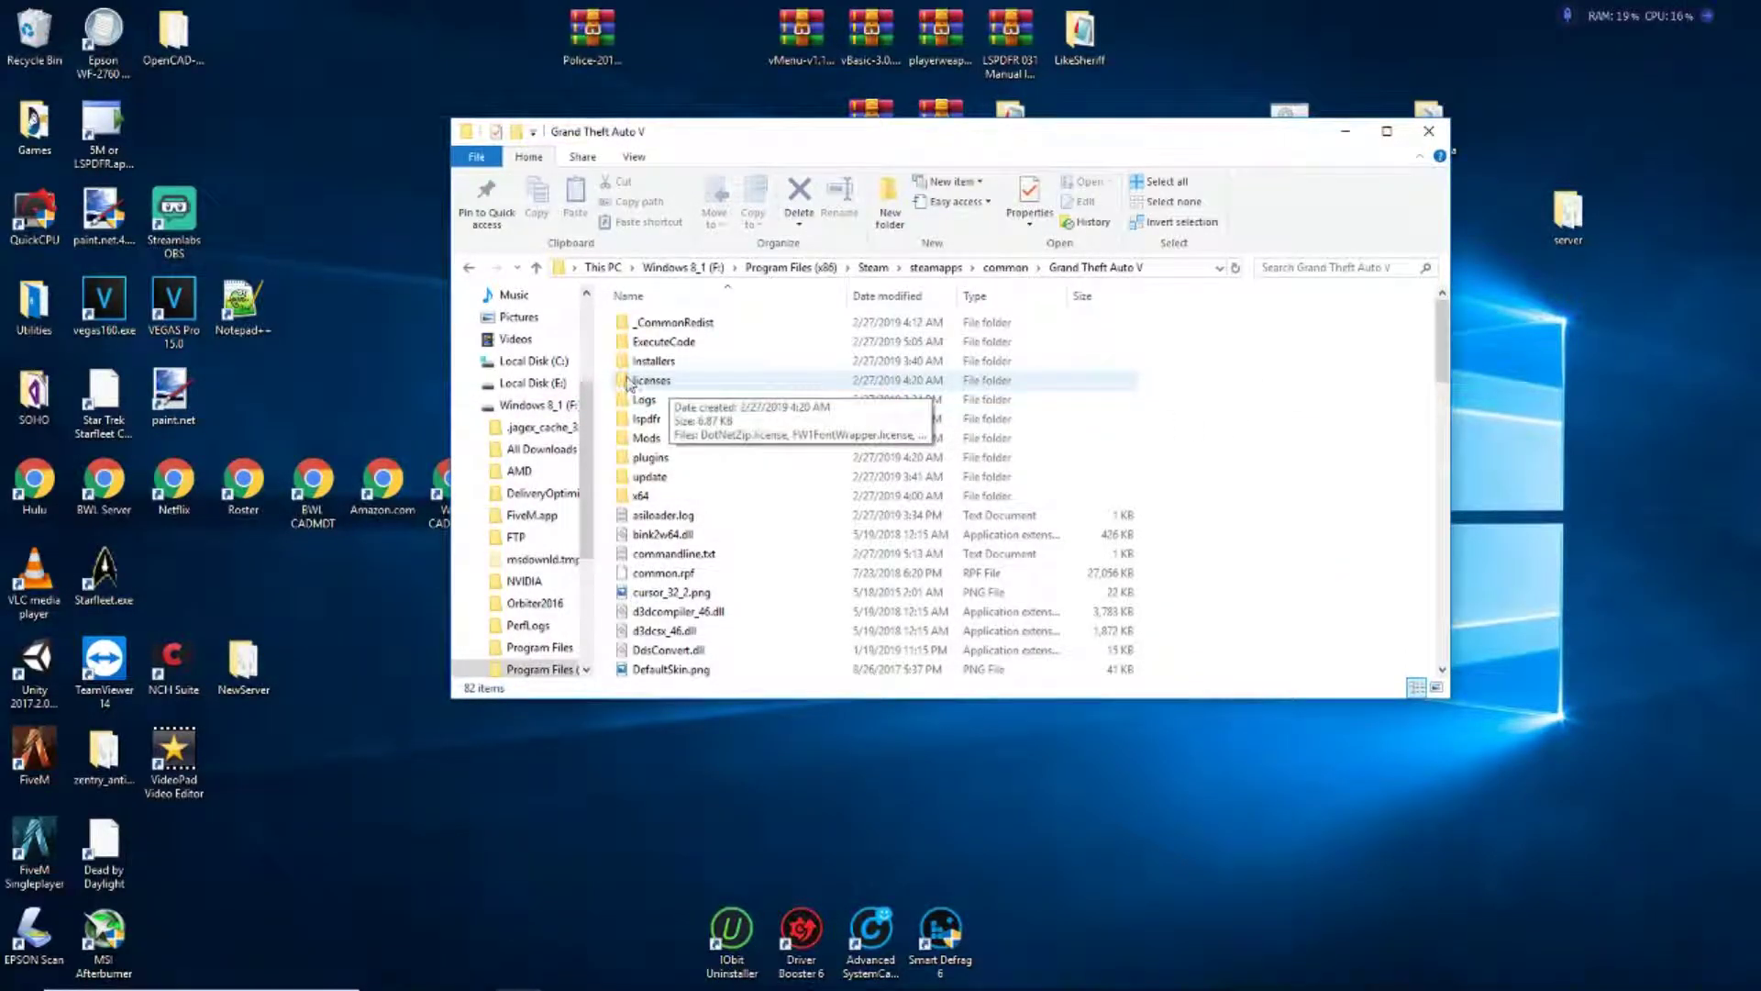
pyautogui.click(468, 267)
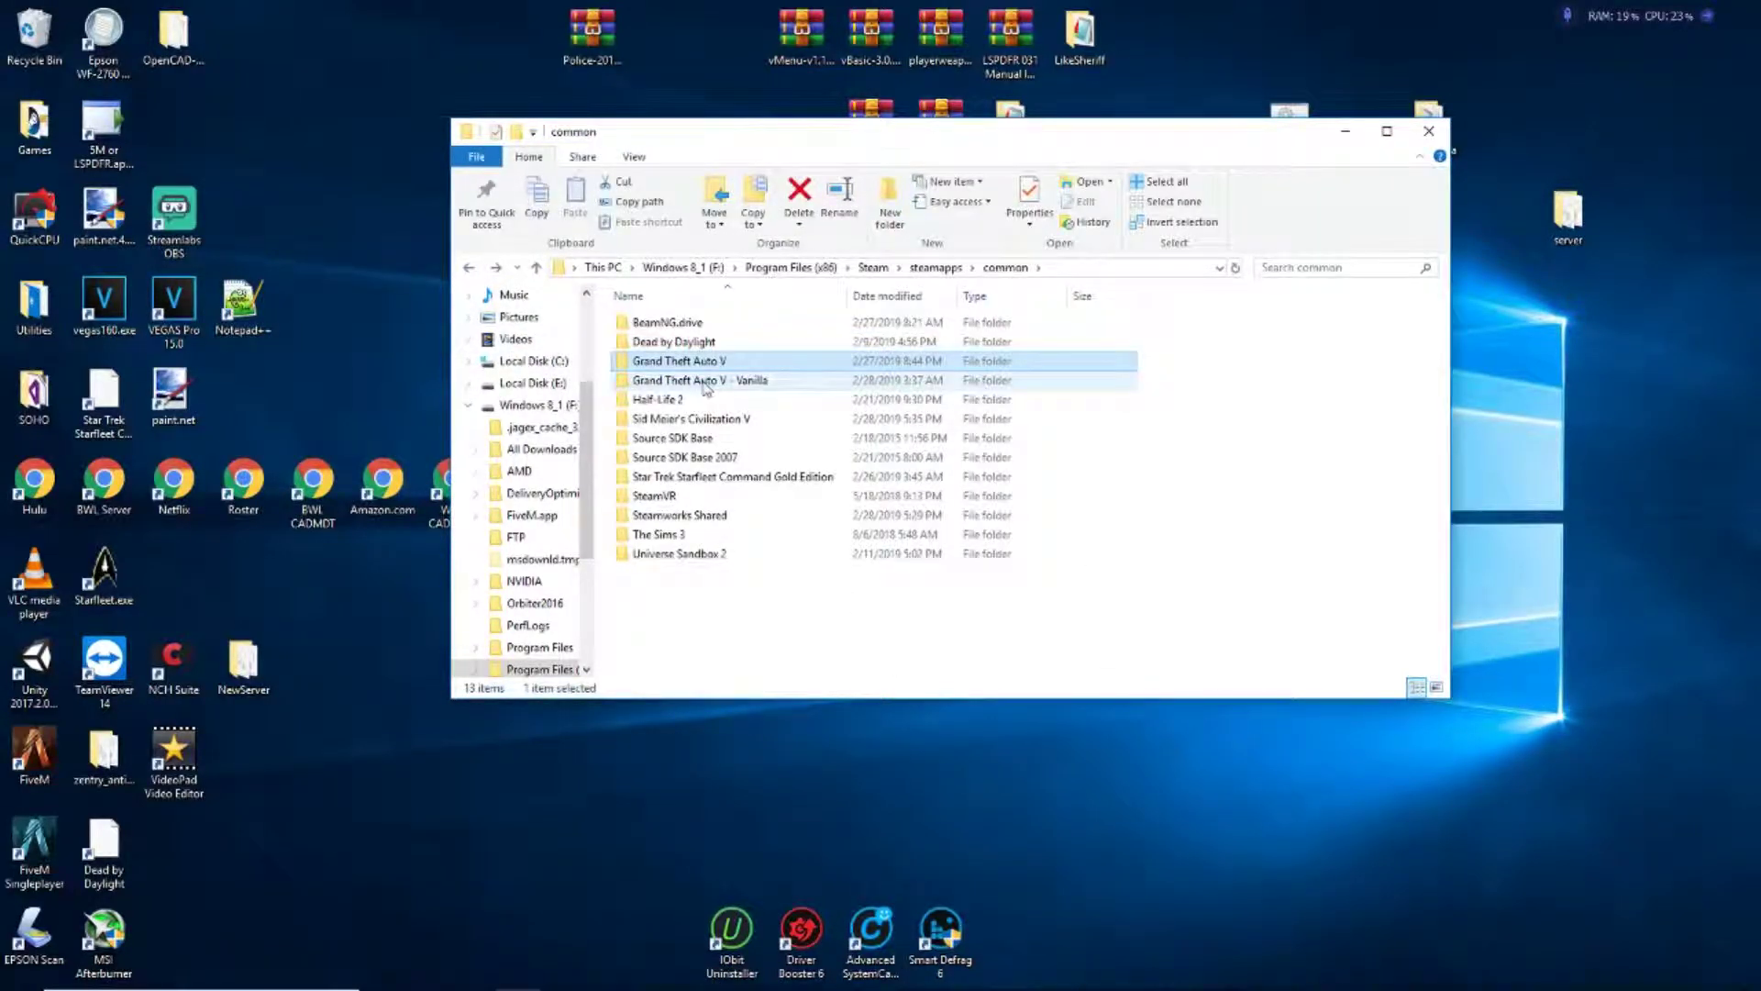
# Step: Rename the Grand Theft Auto V folder to 'Grand Theft Auto V - LSPDFR'
pyautogui.rightClick(703, 364)
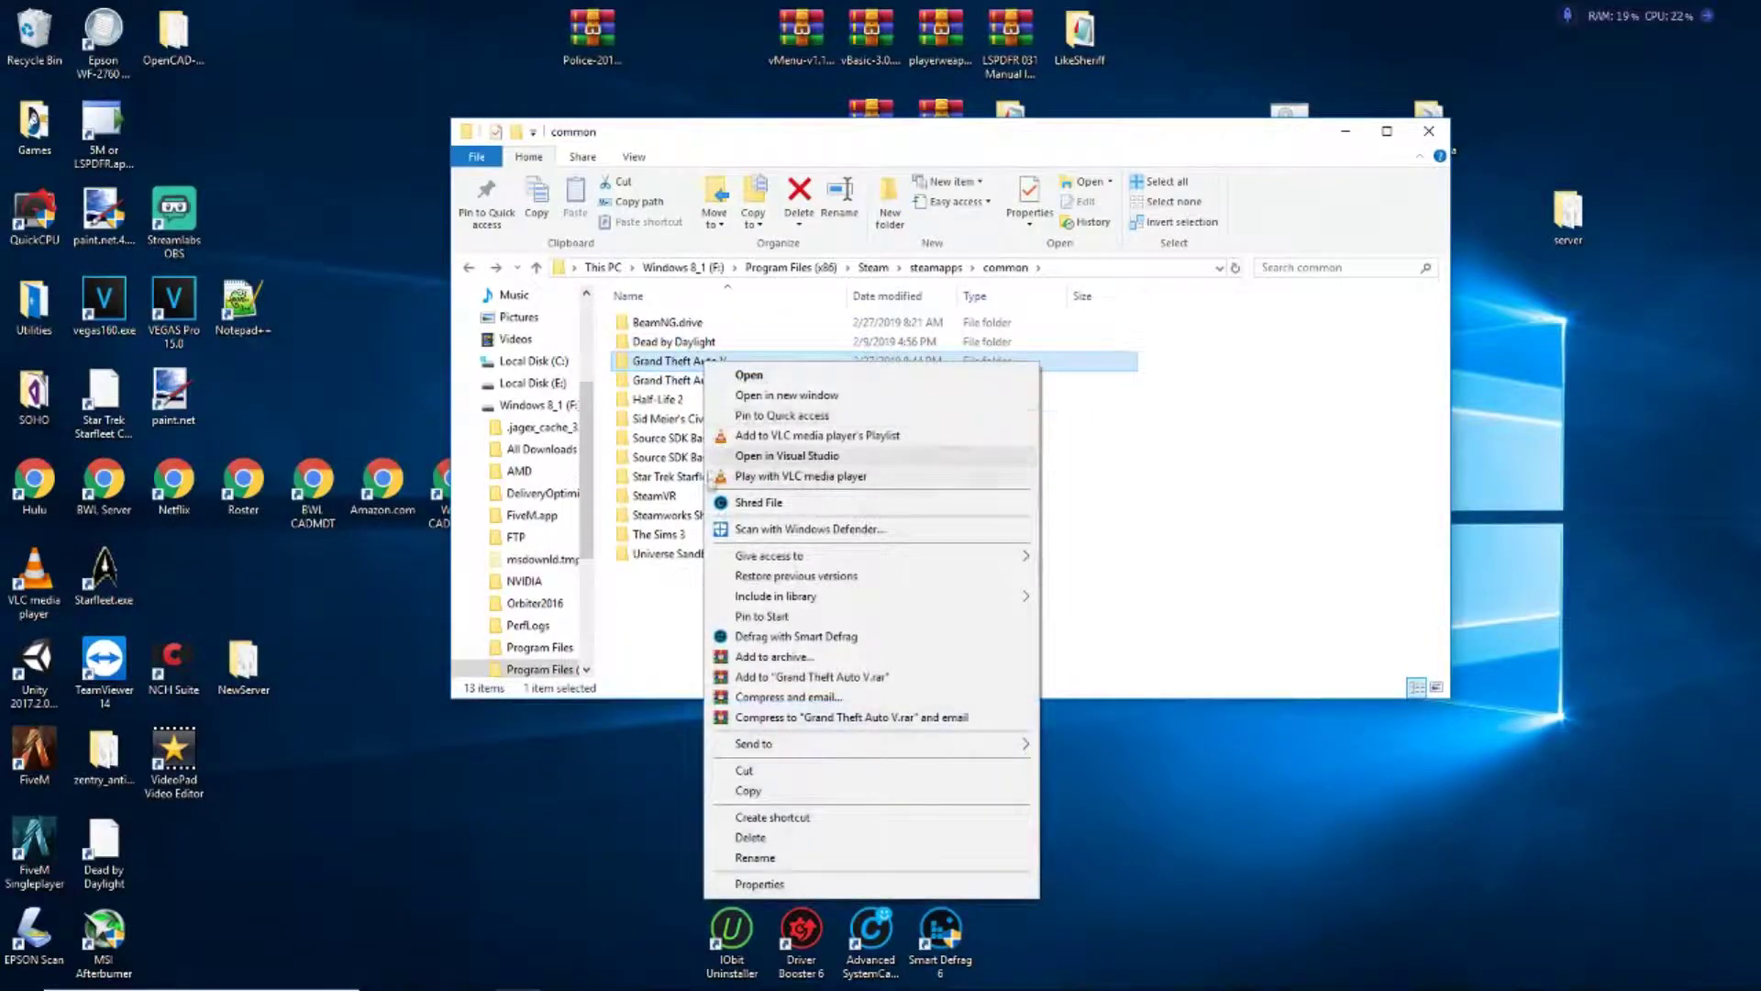
pyautogui.click(747, 859)
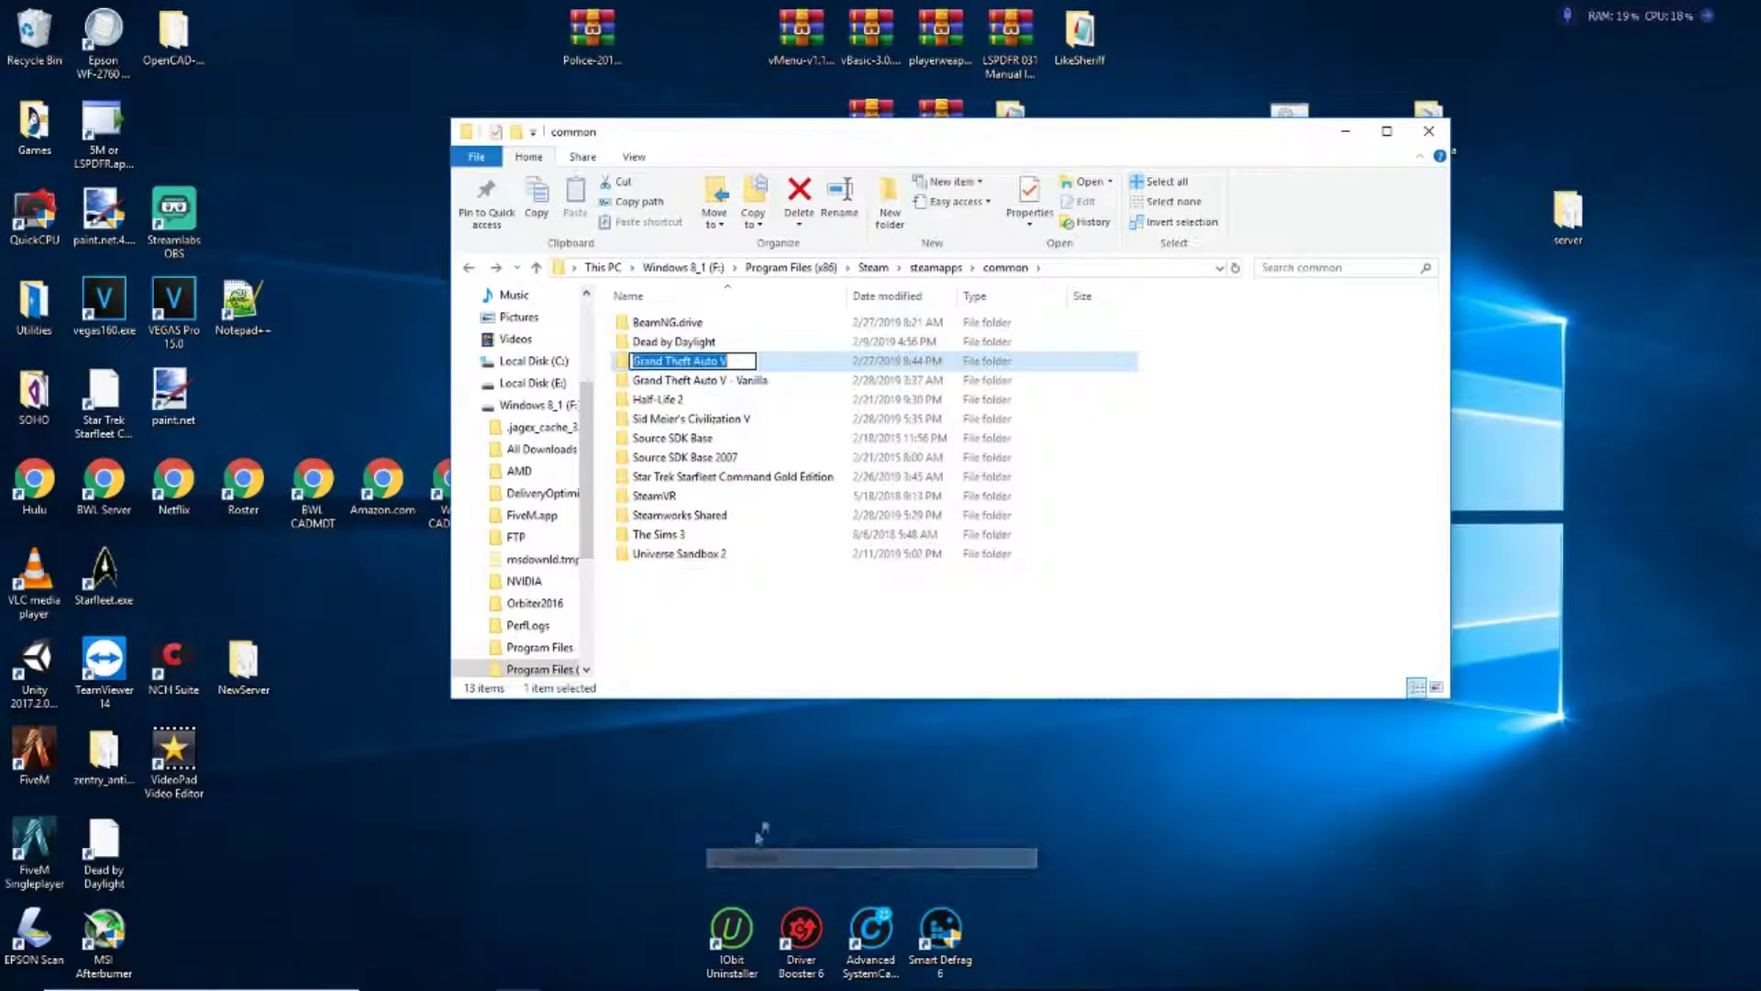
pyautogui.press('End')
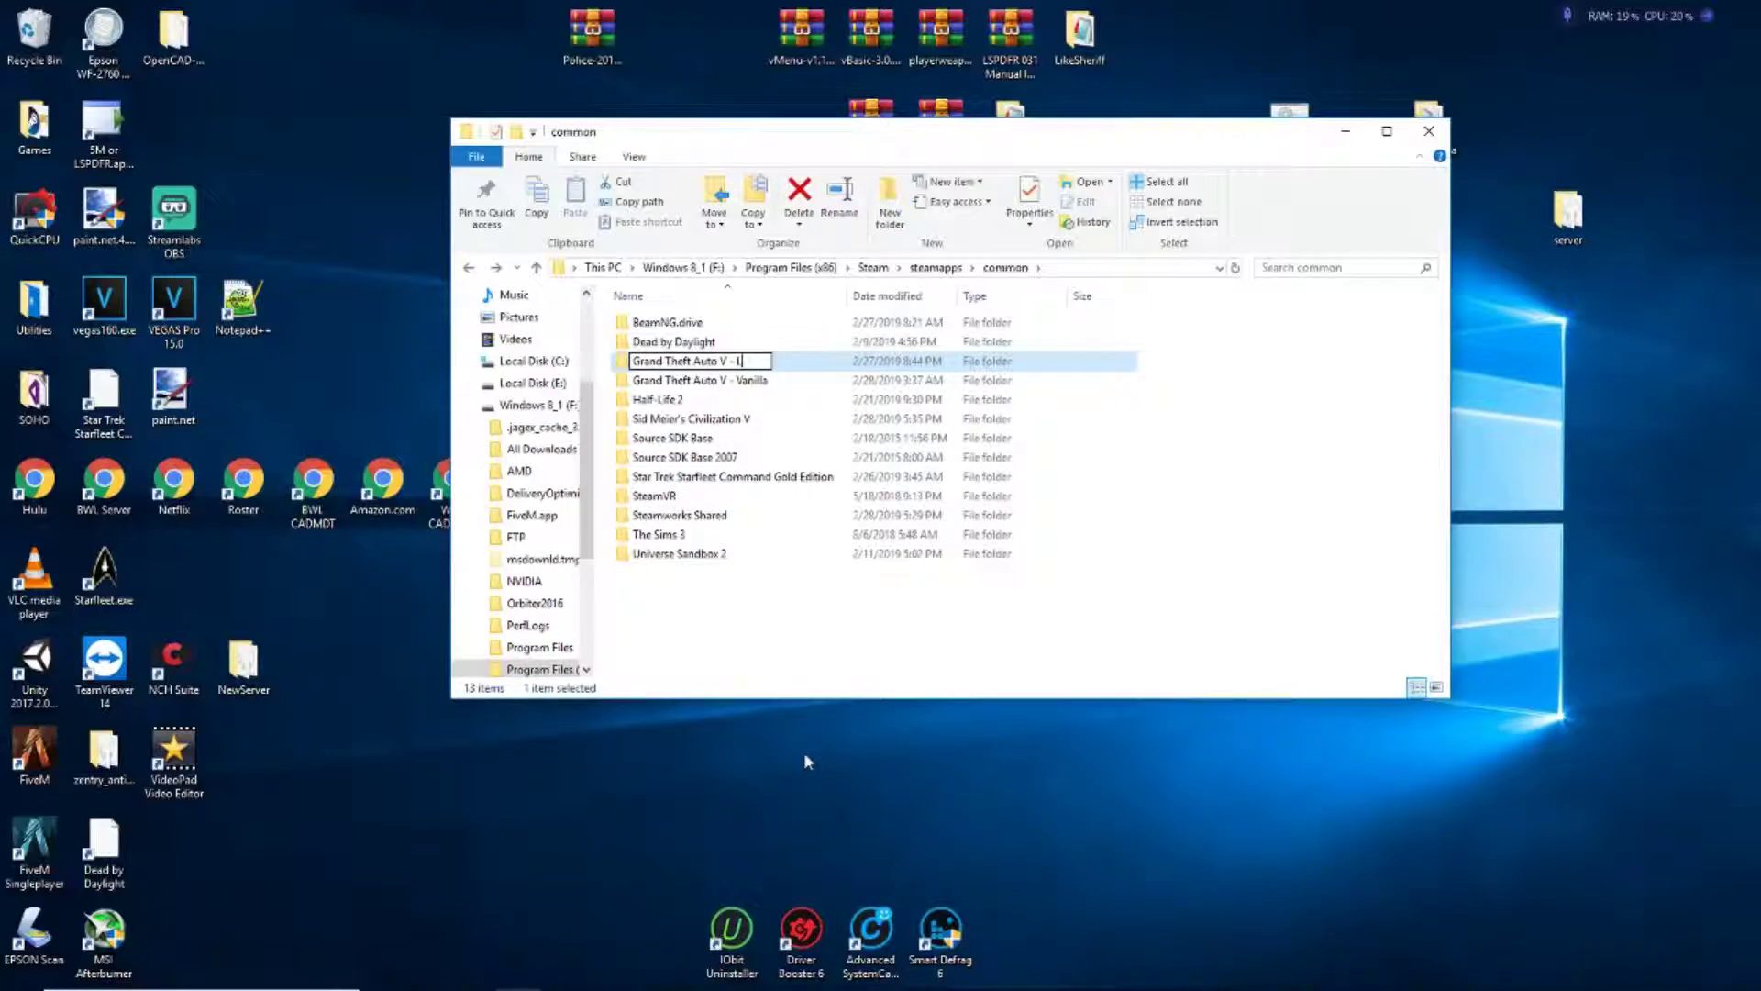
pyautogui.write('DFR')
pyautogui.press('Return')
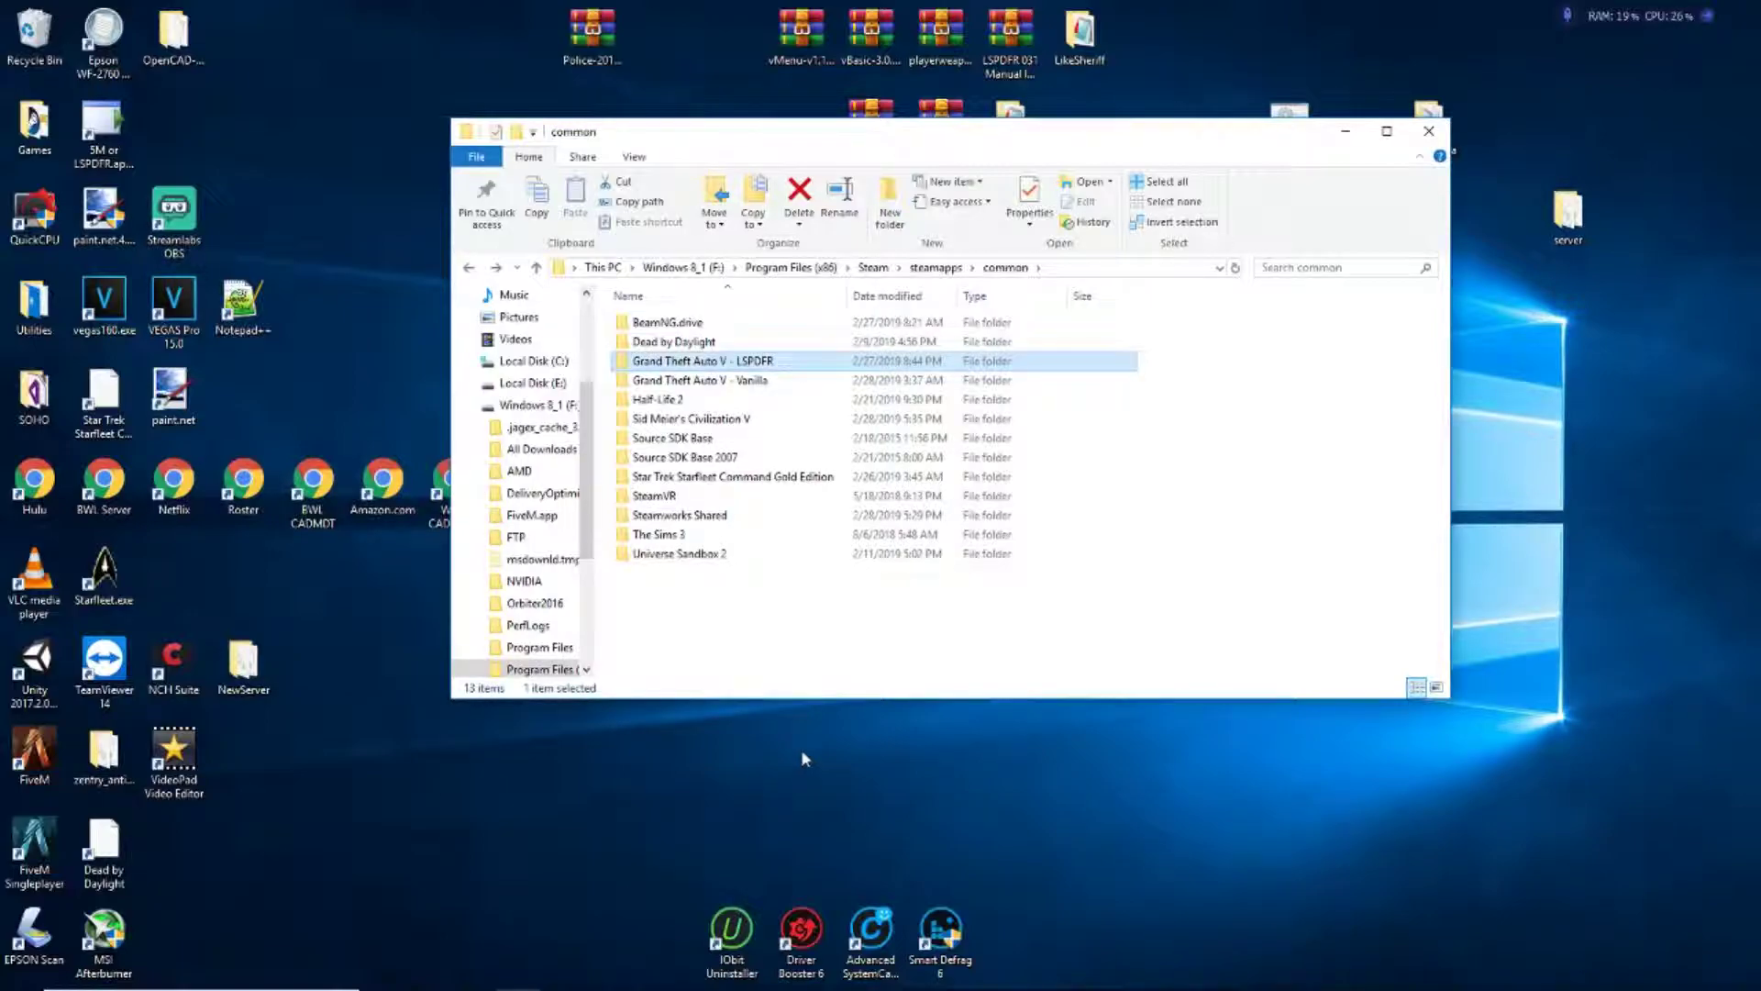
# Step: Rename Grand Theft Auto V - Vanilla to 'Grand Theft Auto V' and check its contents
pyautogui.rightClick(750, 386)
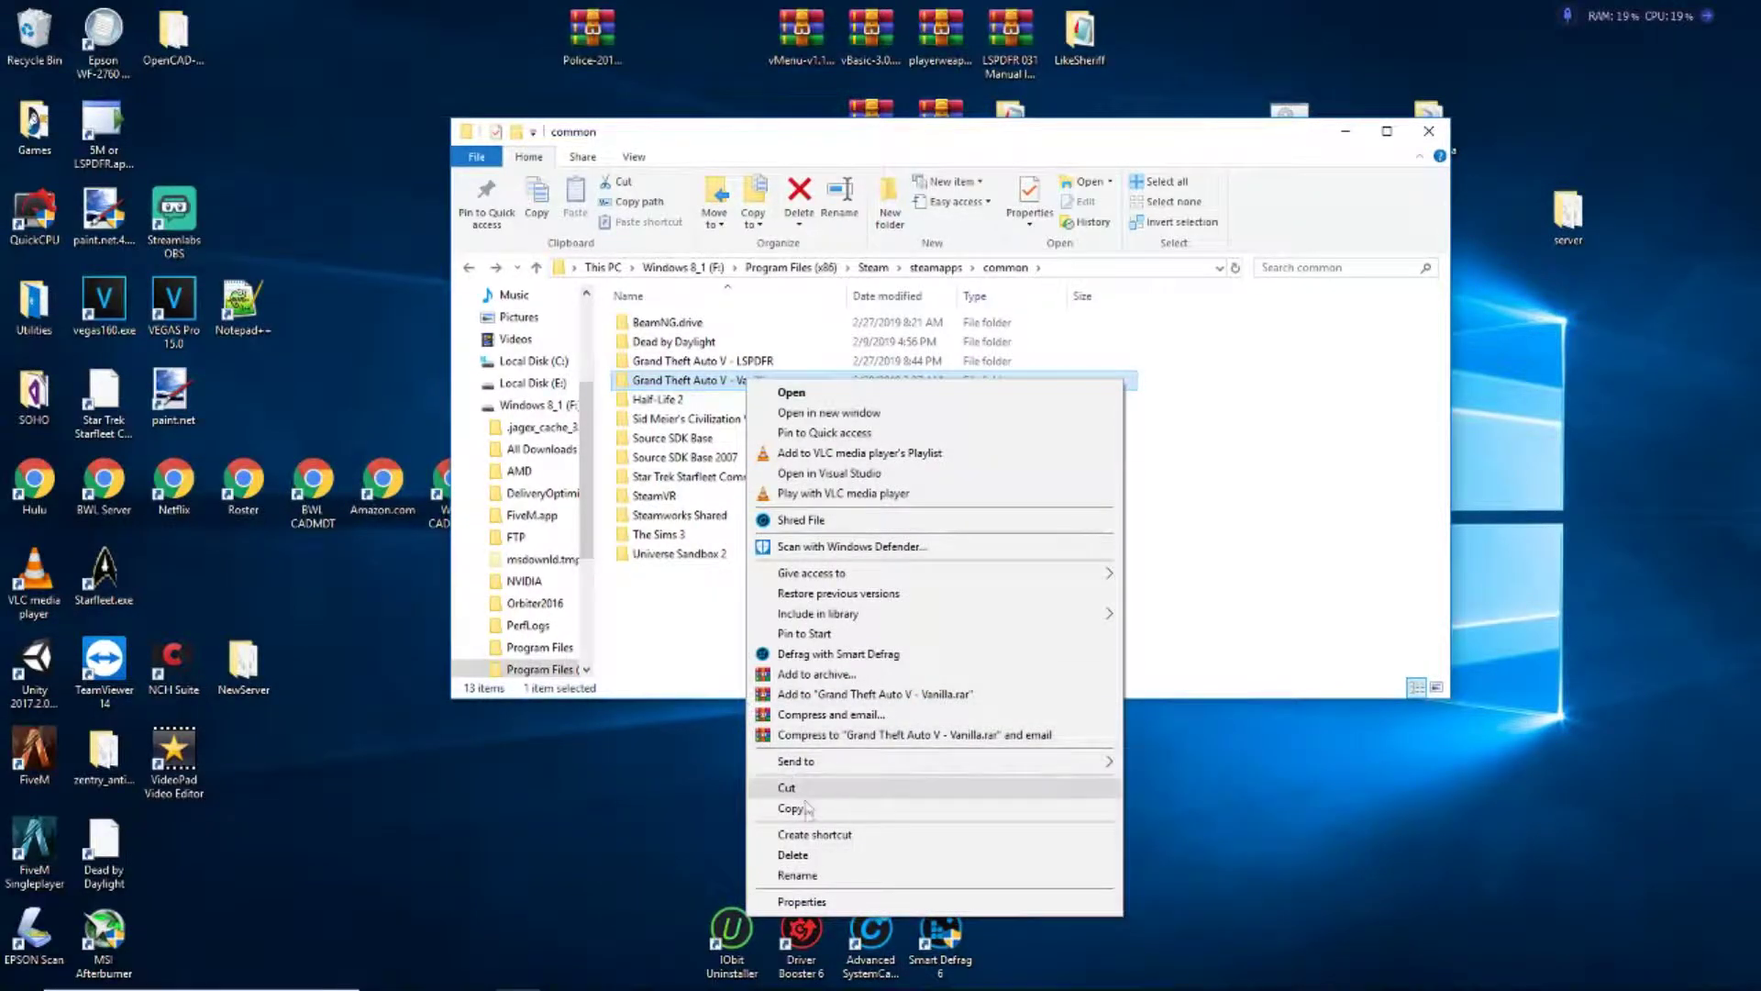
pyautogui.click(794, 875)
pyautogui.press('End')
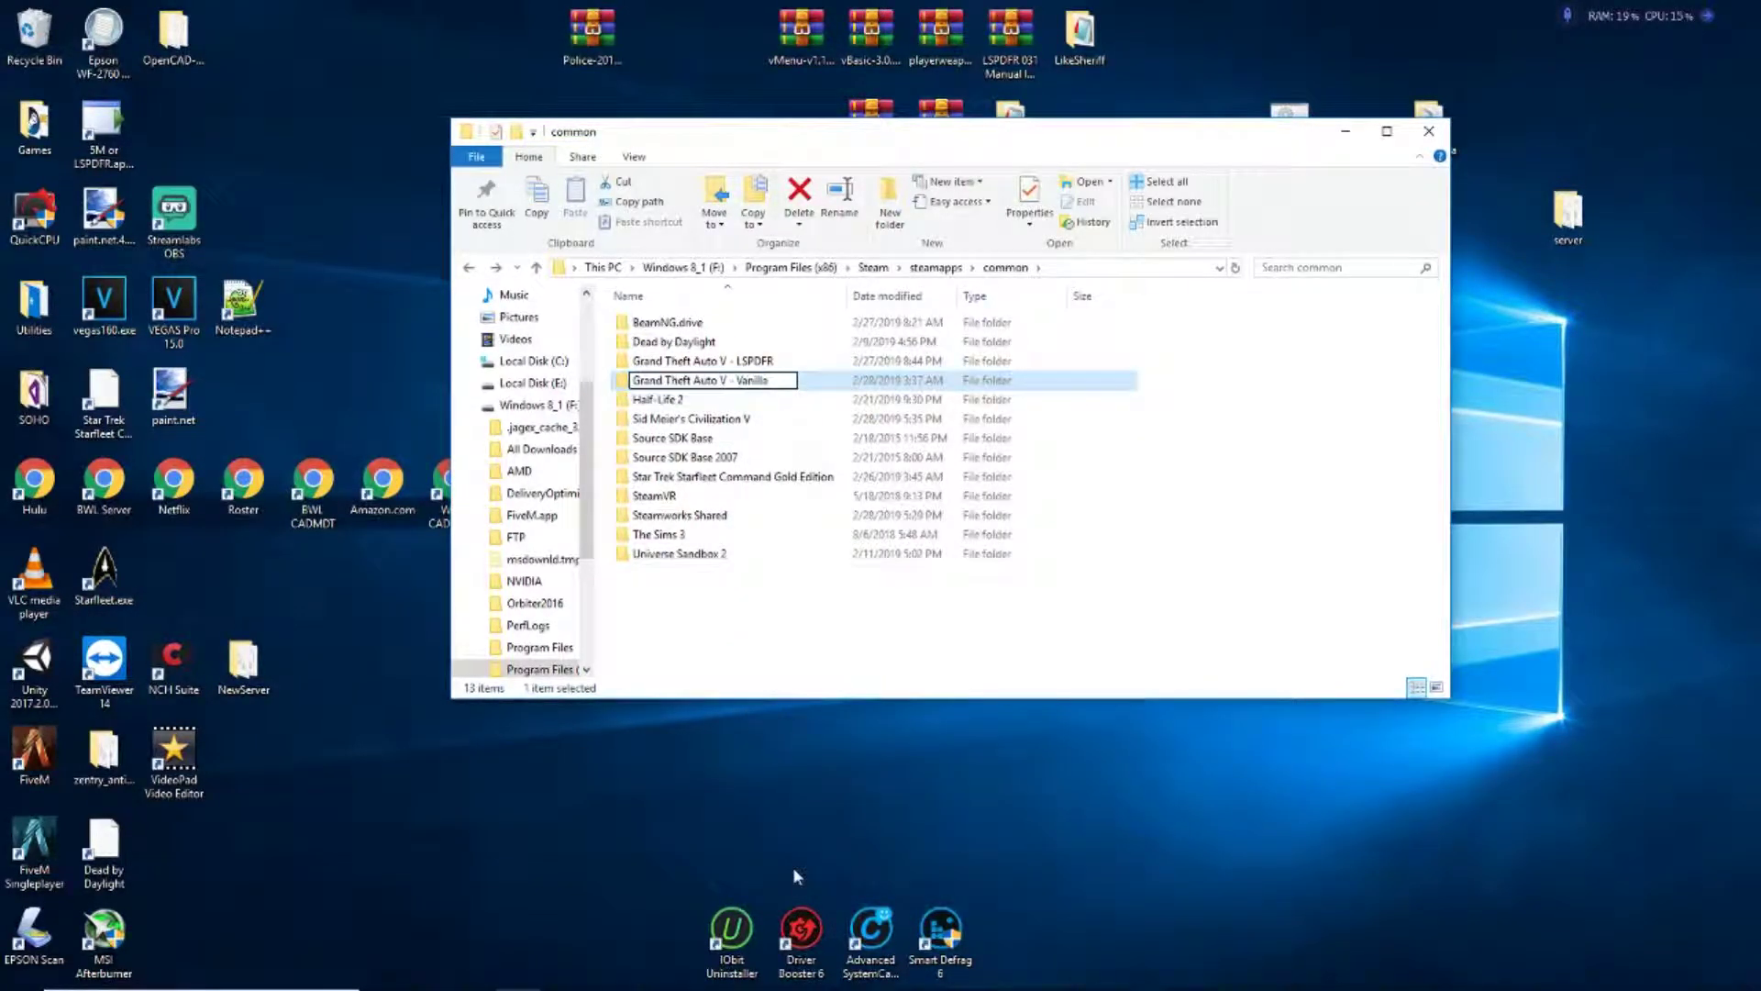
pyautogui.press('BackSpace')
pyautogui.press('BackSpace')
pyautogui.press('BackSpace')
pyautogui.press('BackSpace')
pyautogui.press('BackSpace')
pyautogui.press('Return')
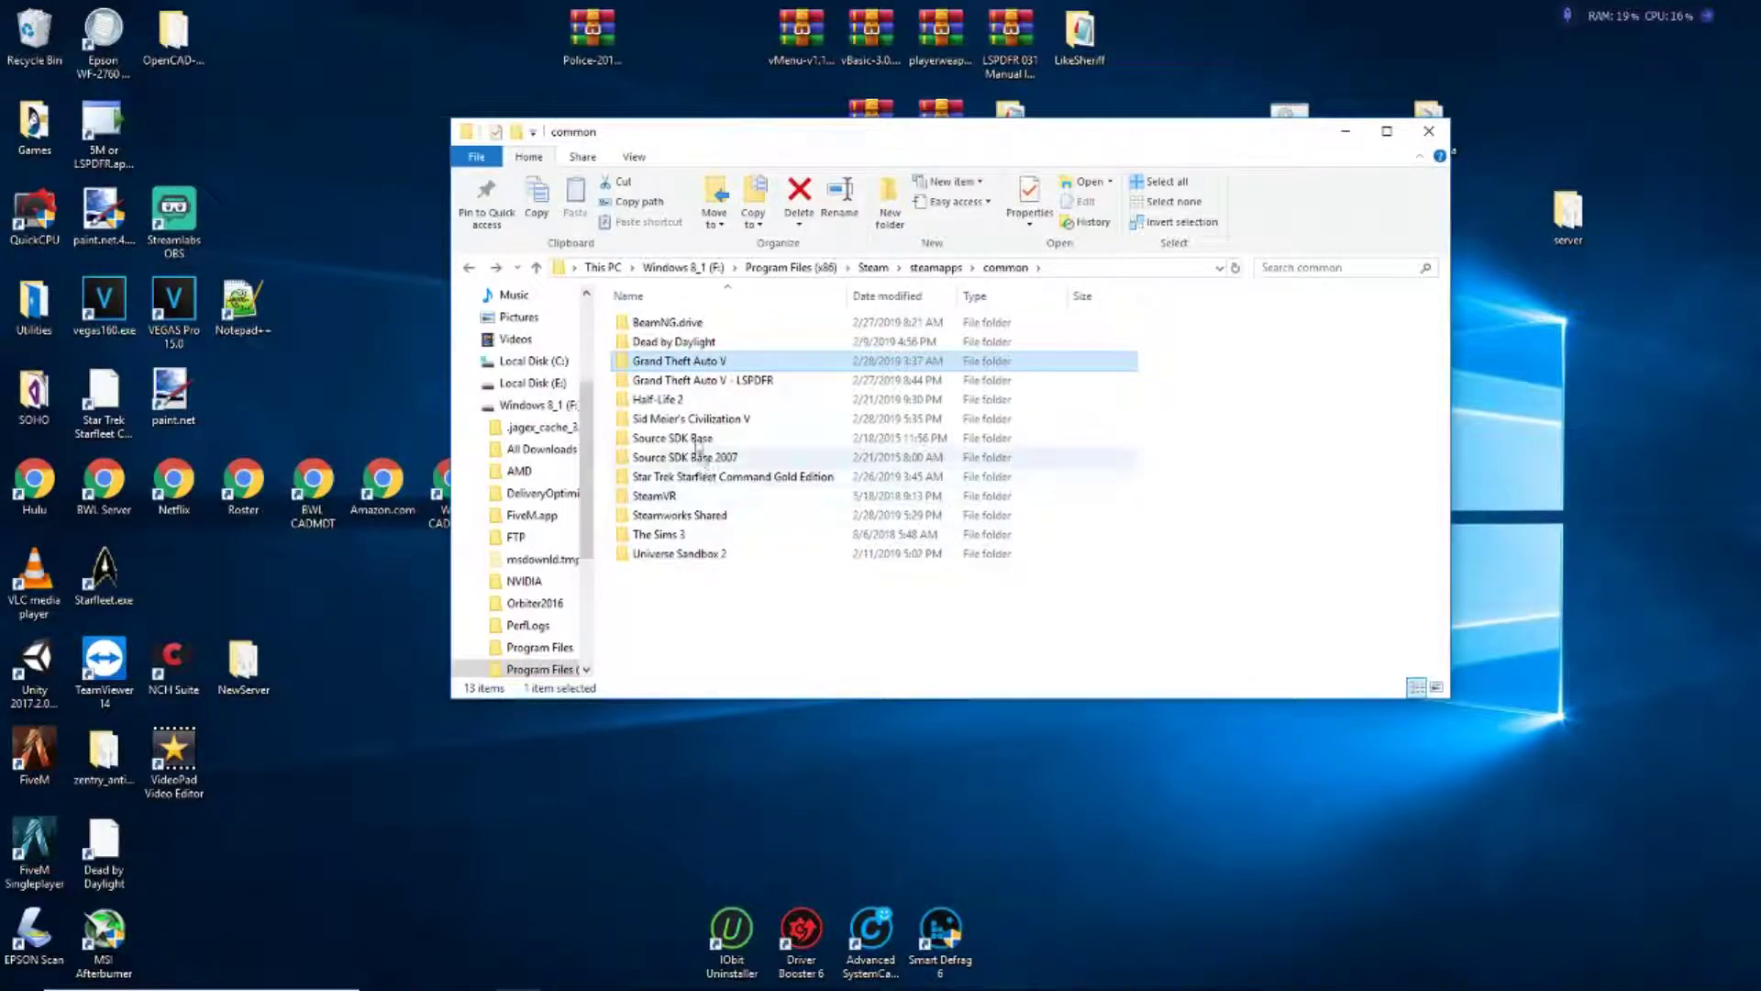
pyautogui.doubleClick(701, 365)
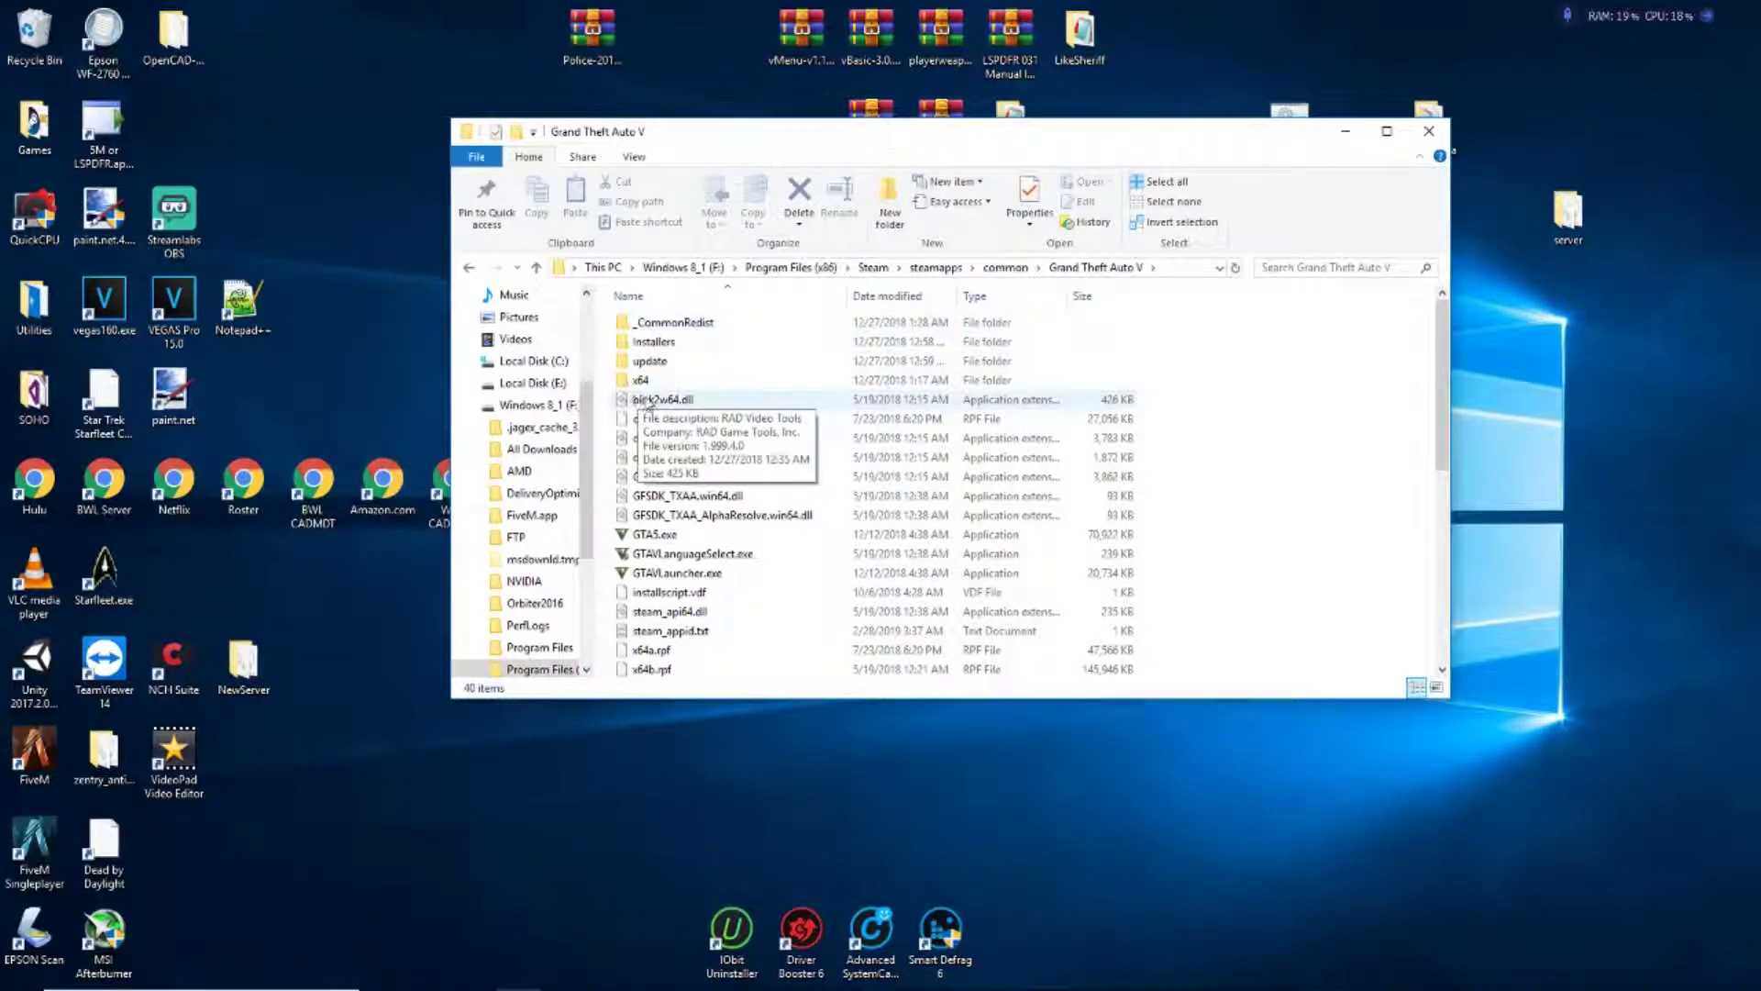
pyautogui.click(471, 272)
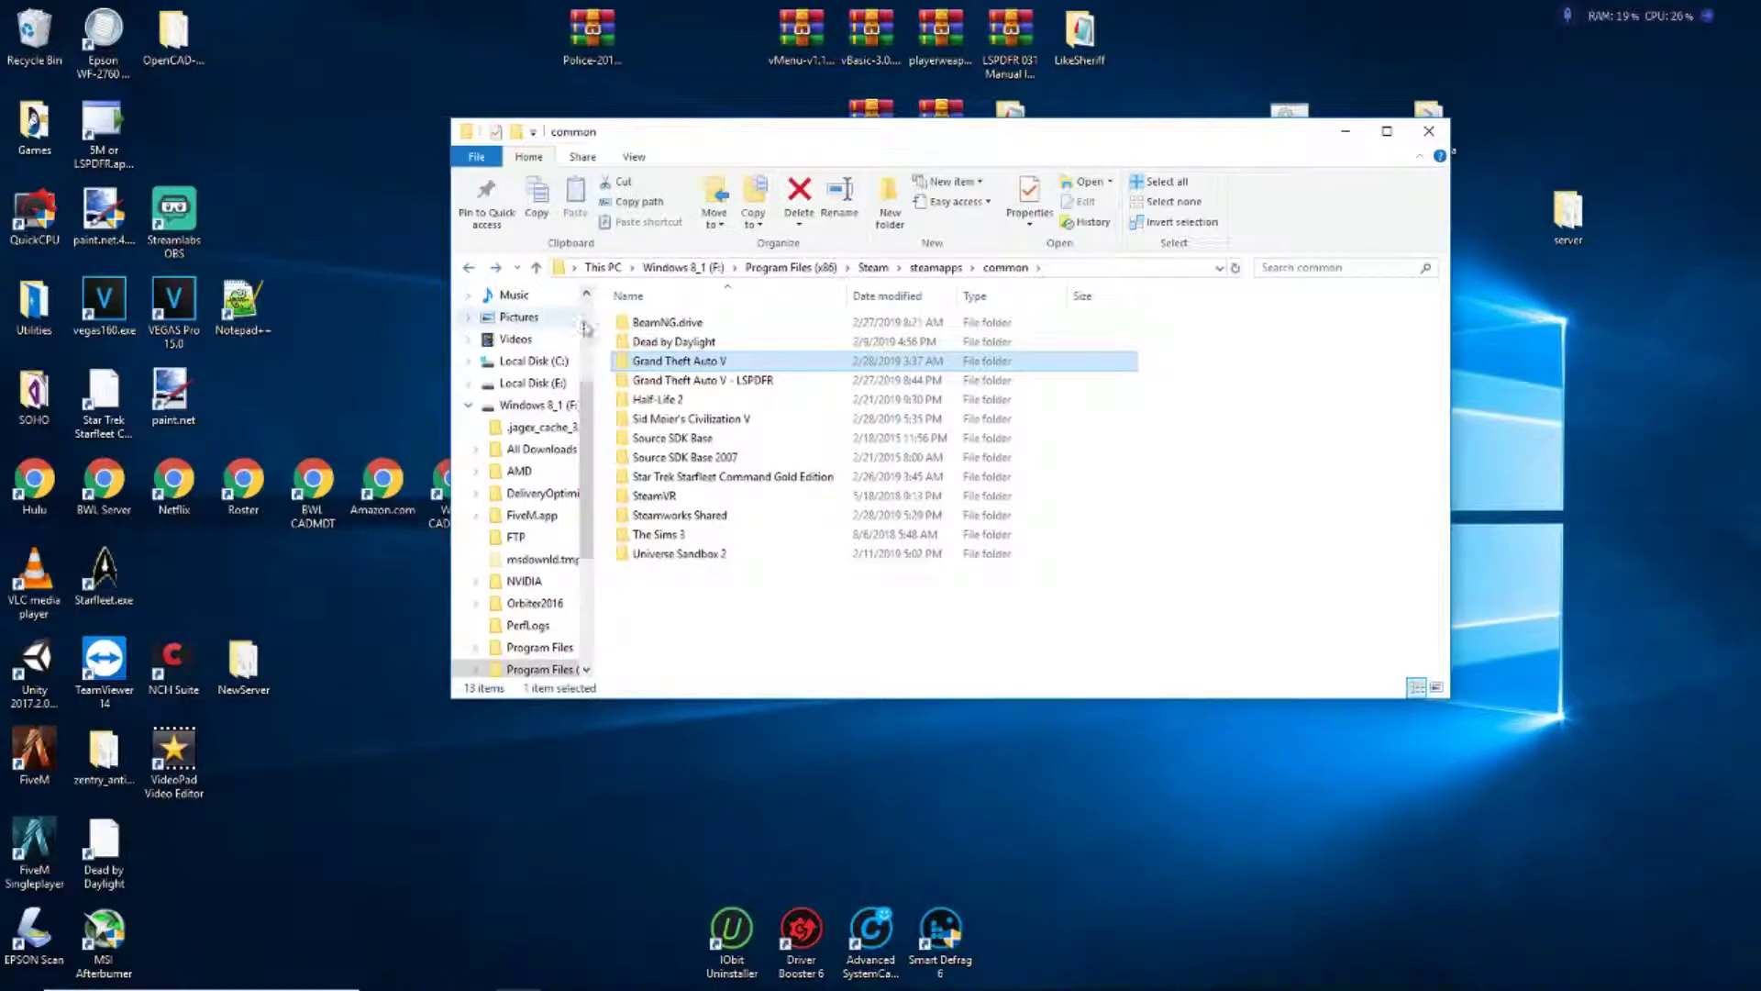
# Step: Check the Grand Theft Auto V - LSPDFR folder, return to steamapps, and relaunch the switcher
pyautogui.doubleClick(659, 379)
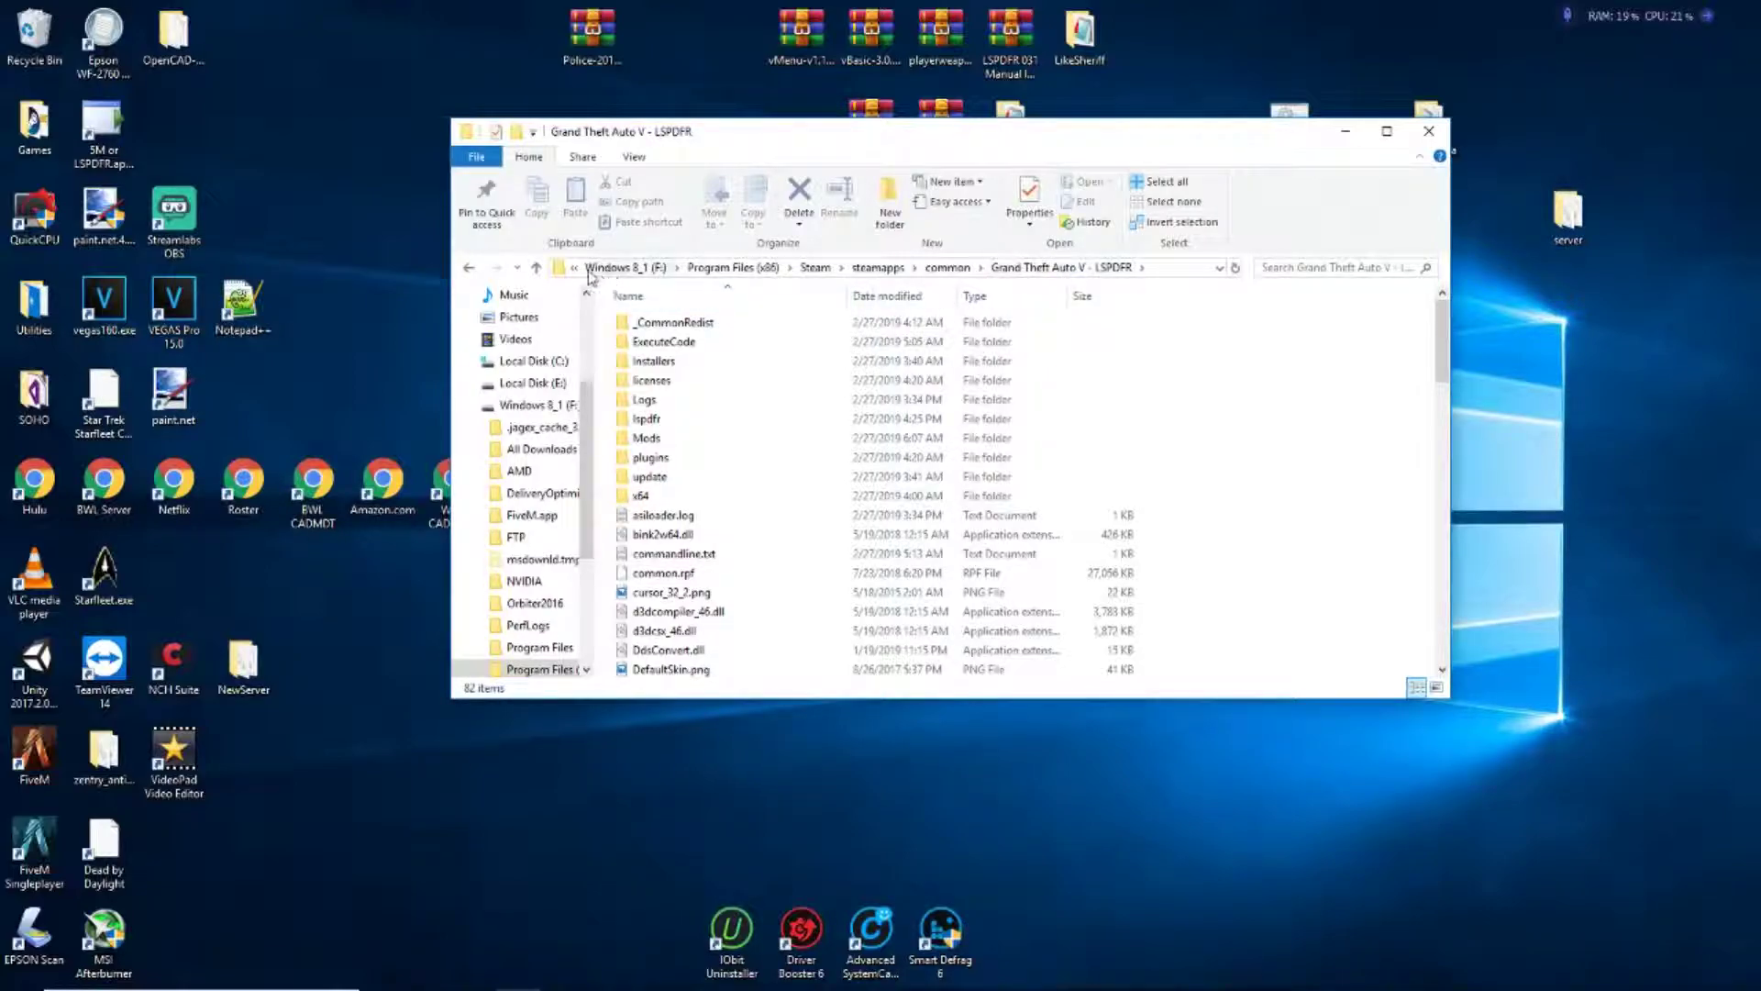
pyautogui.click(467, 269)
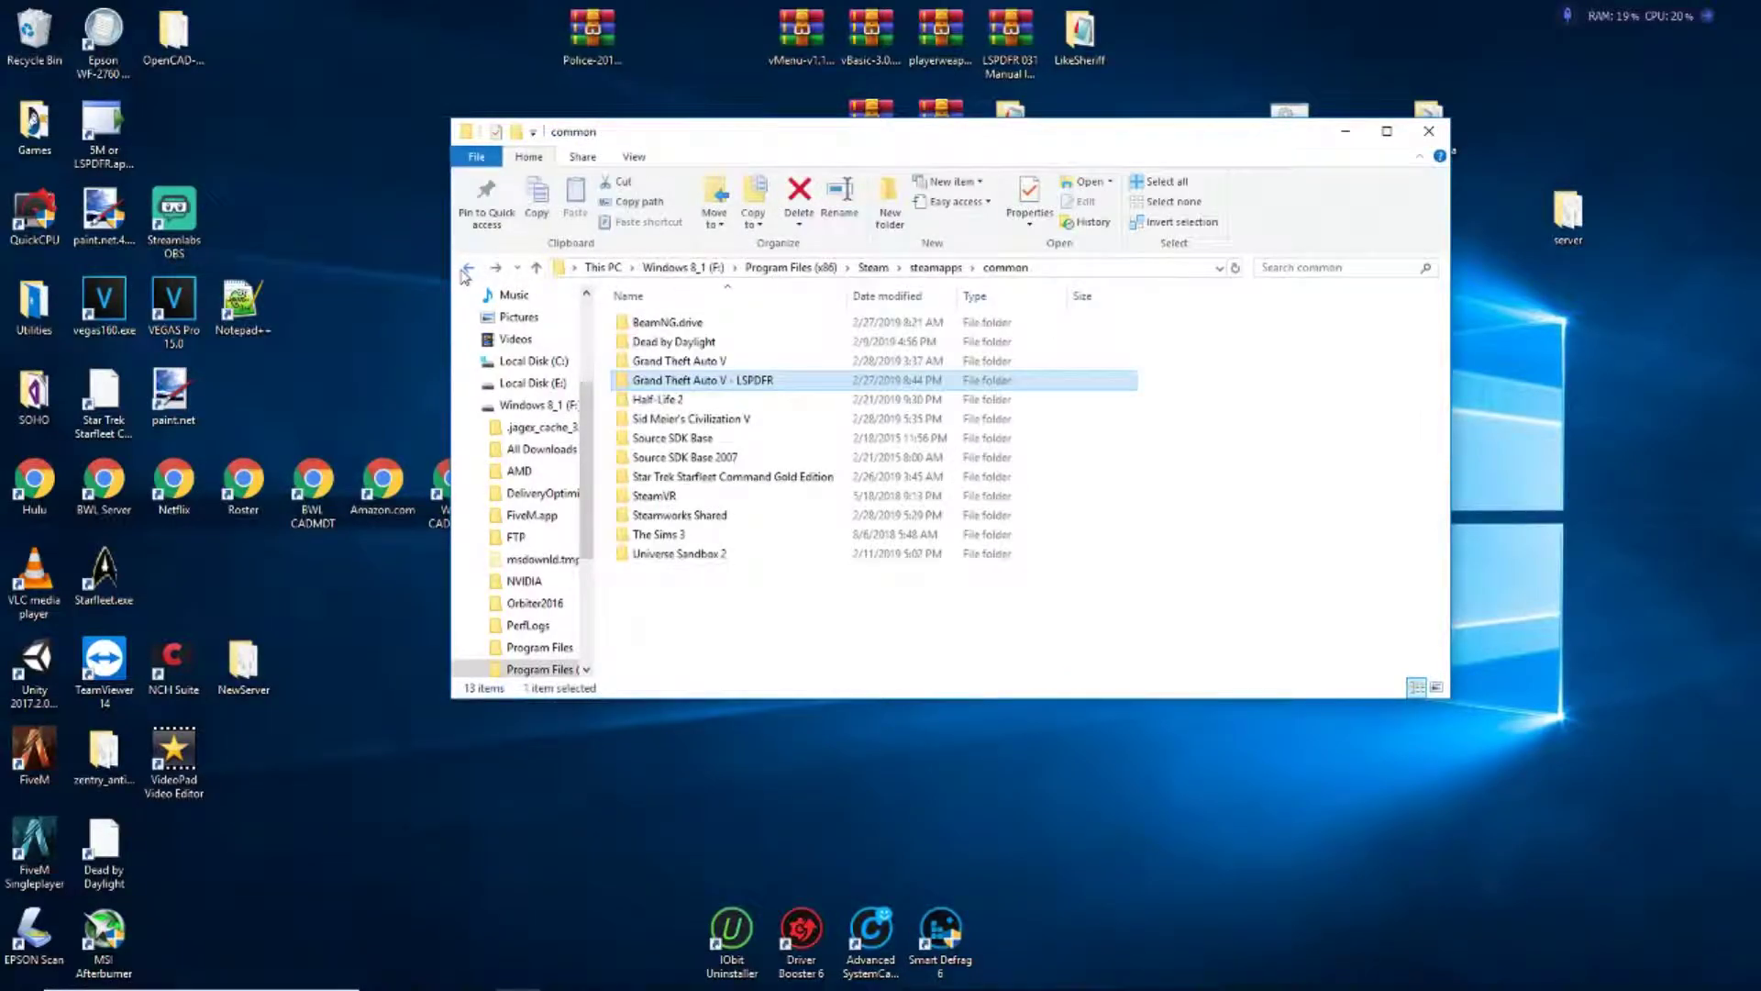
pyautogui.click(468, 268)
pyautogui.doubleClick(130, 133)
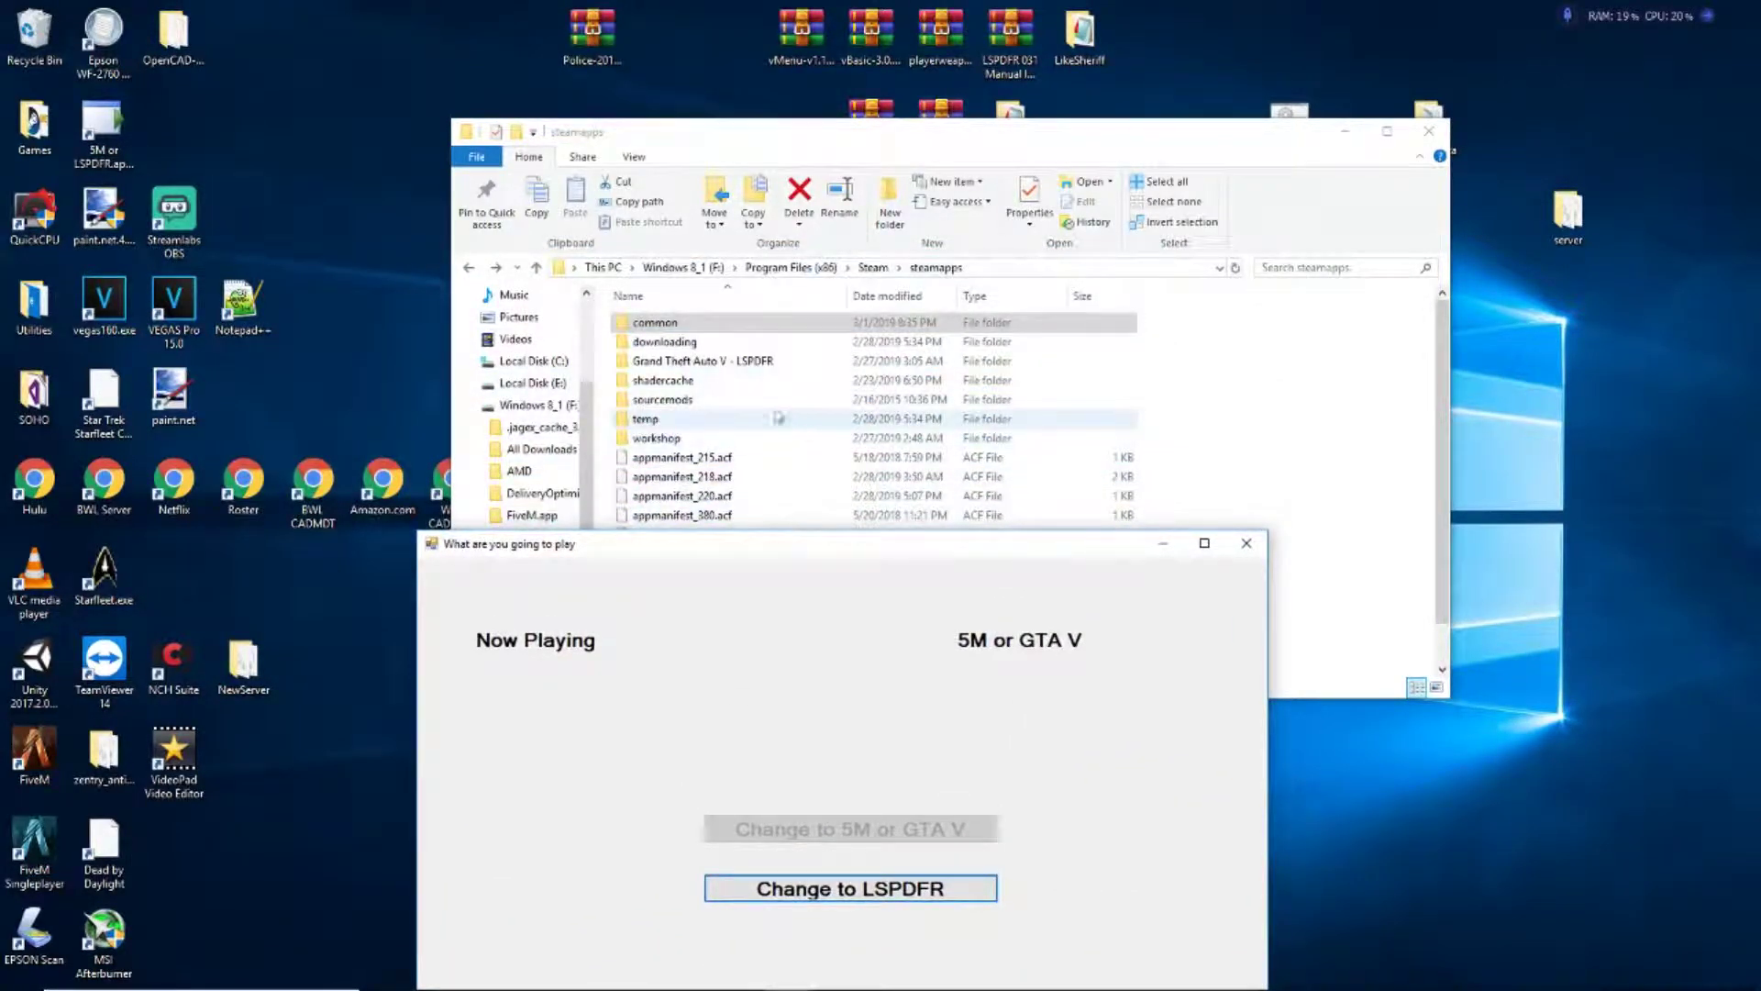
# Step: Reopen the common folder and switch the game install to LSPDFR
pyautogui.doubleClick(664, 325)
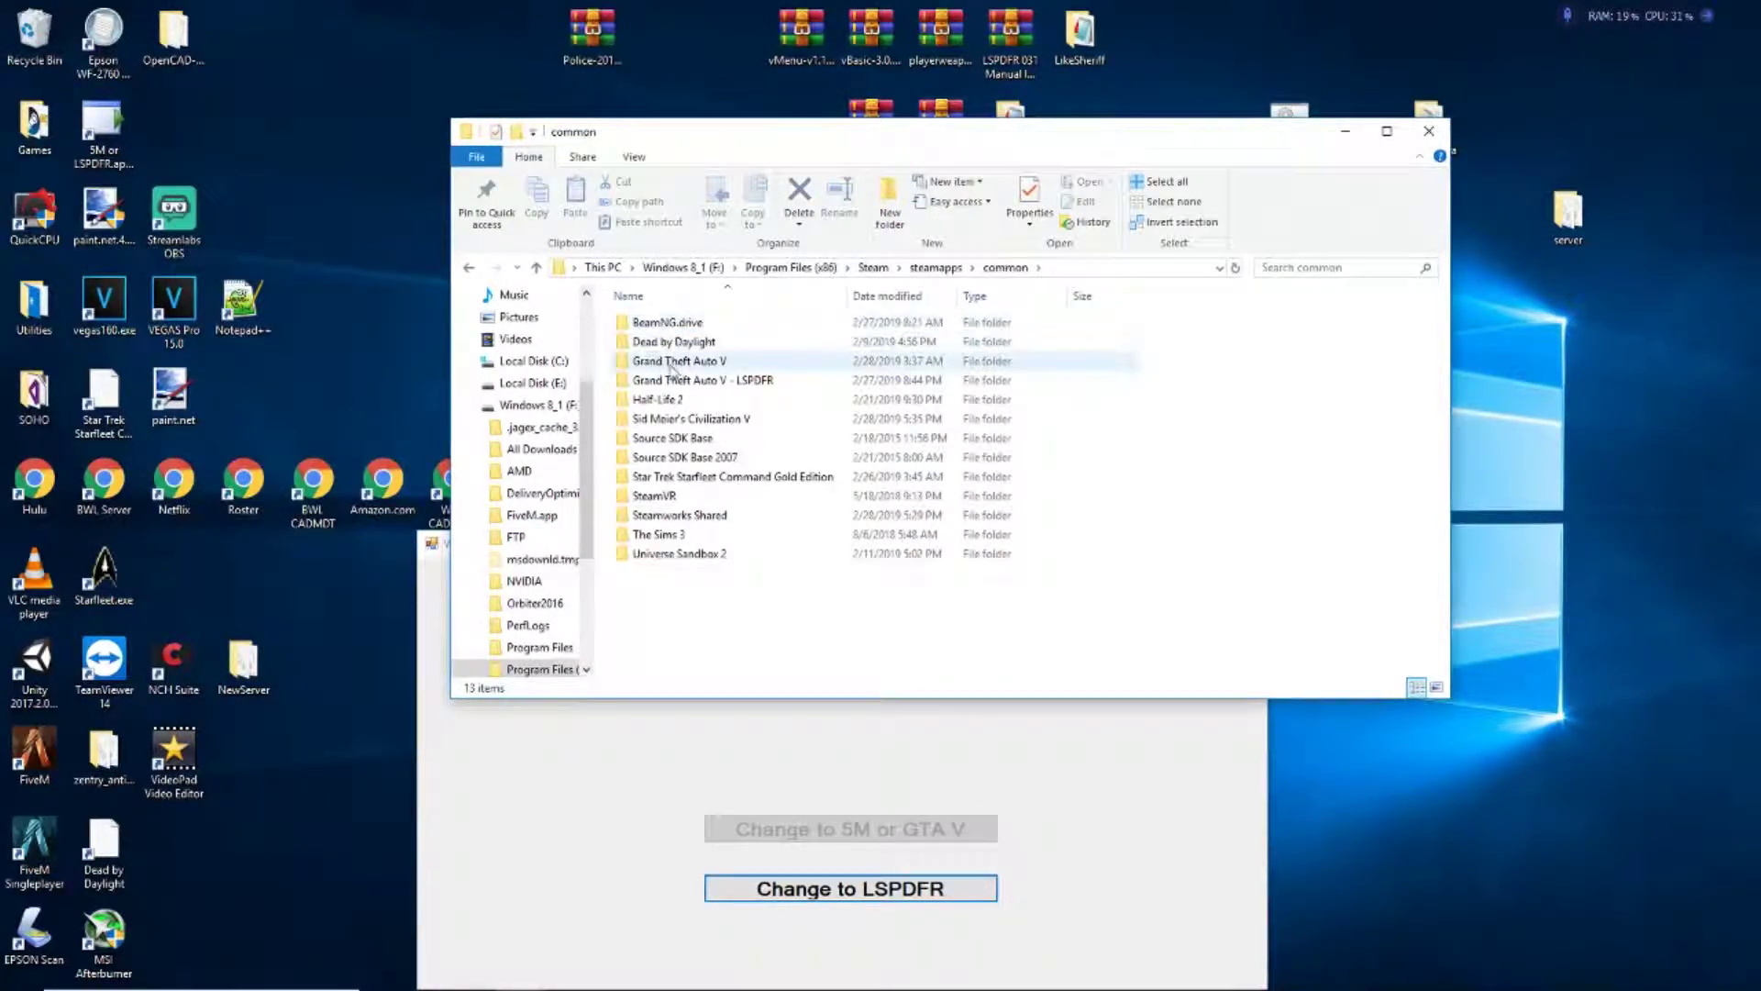
pyautogui.moveTo(679, 360)
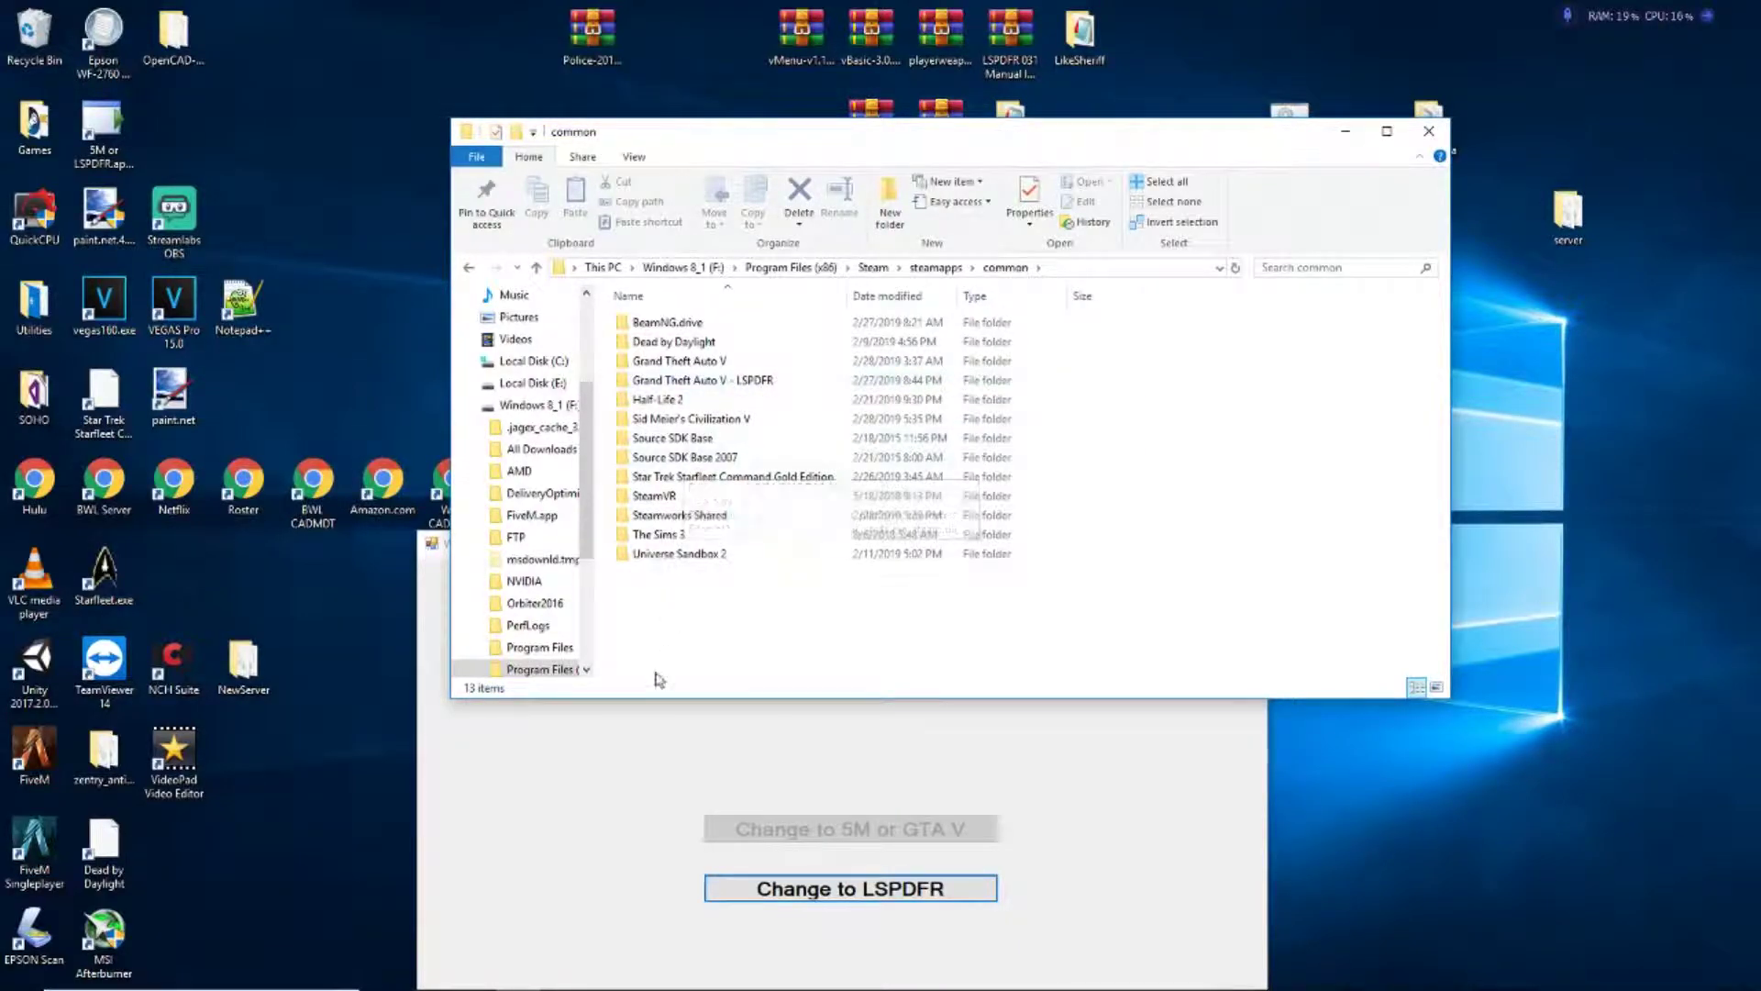
pyautogui.click(743, 894)
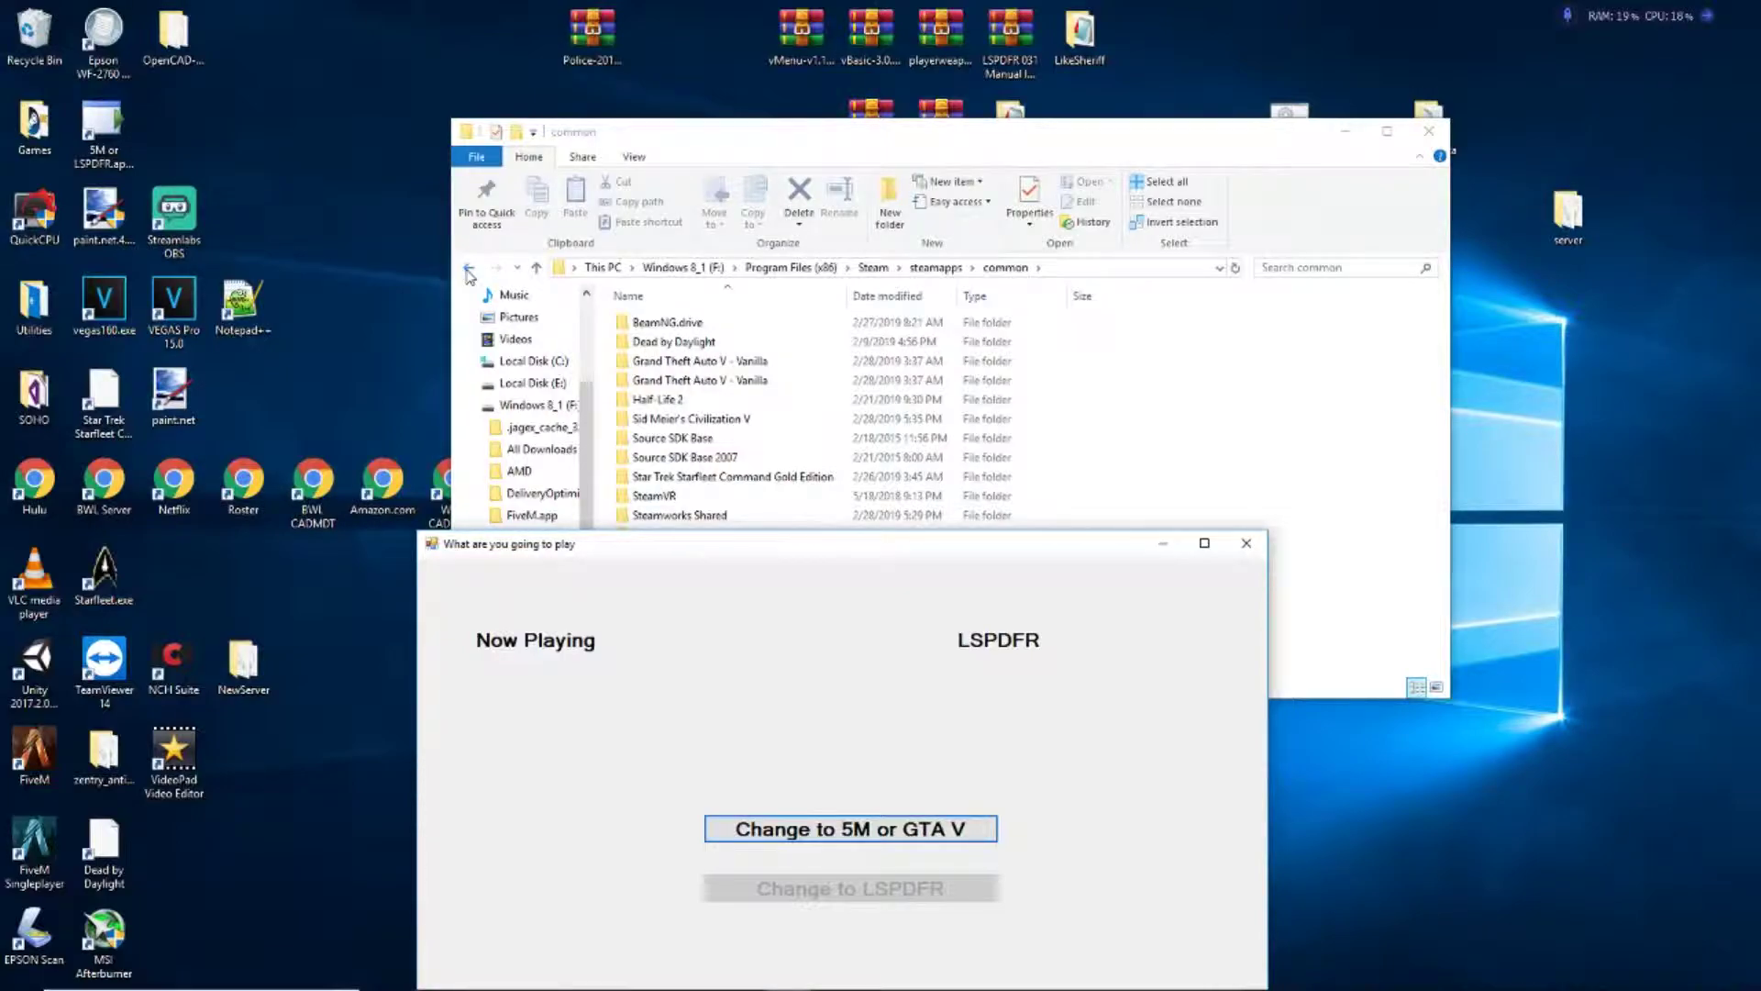
pyautogui.click(468, 269)
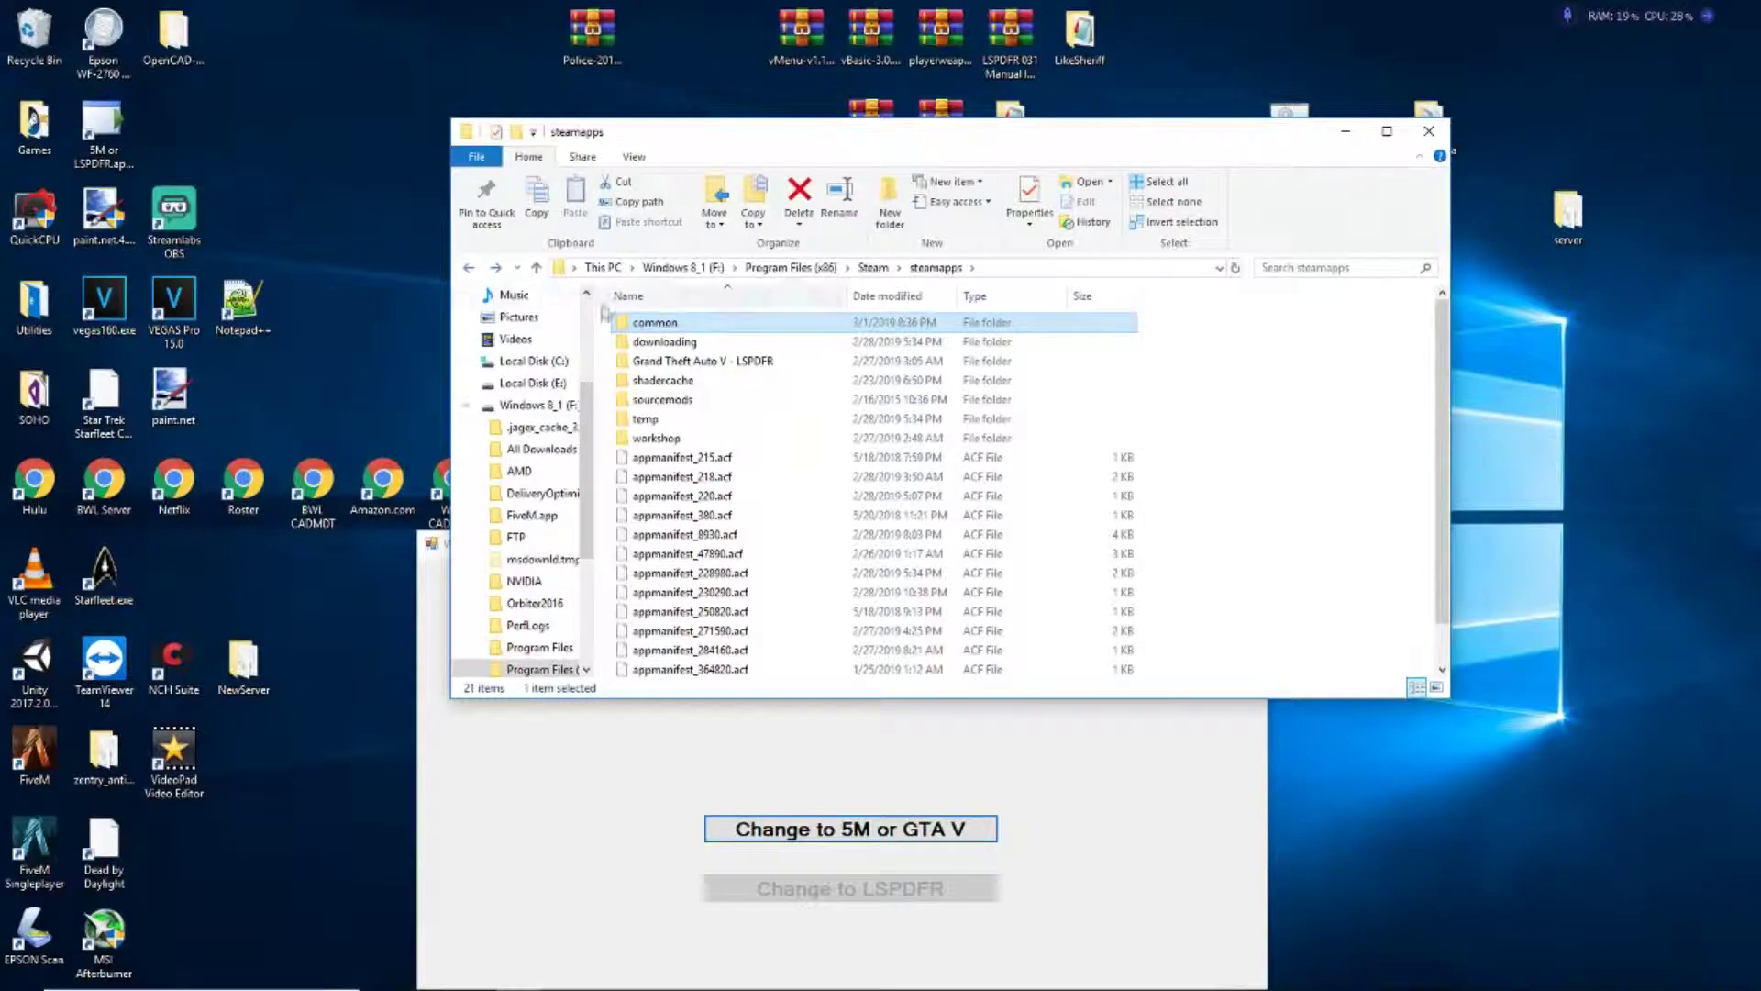
pyautogui.doubleClick(636, 326)
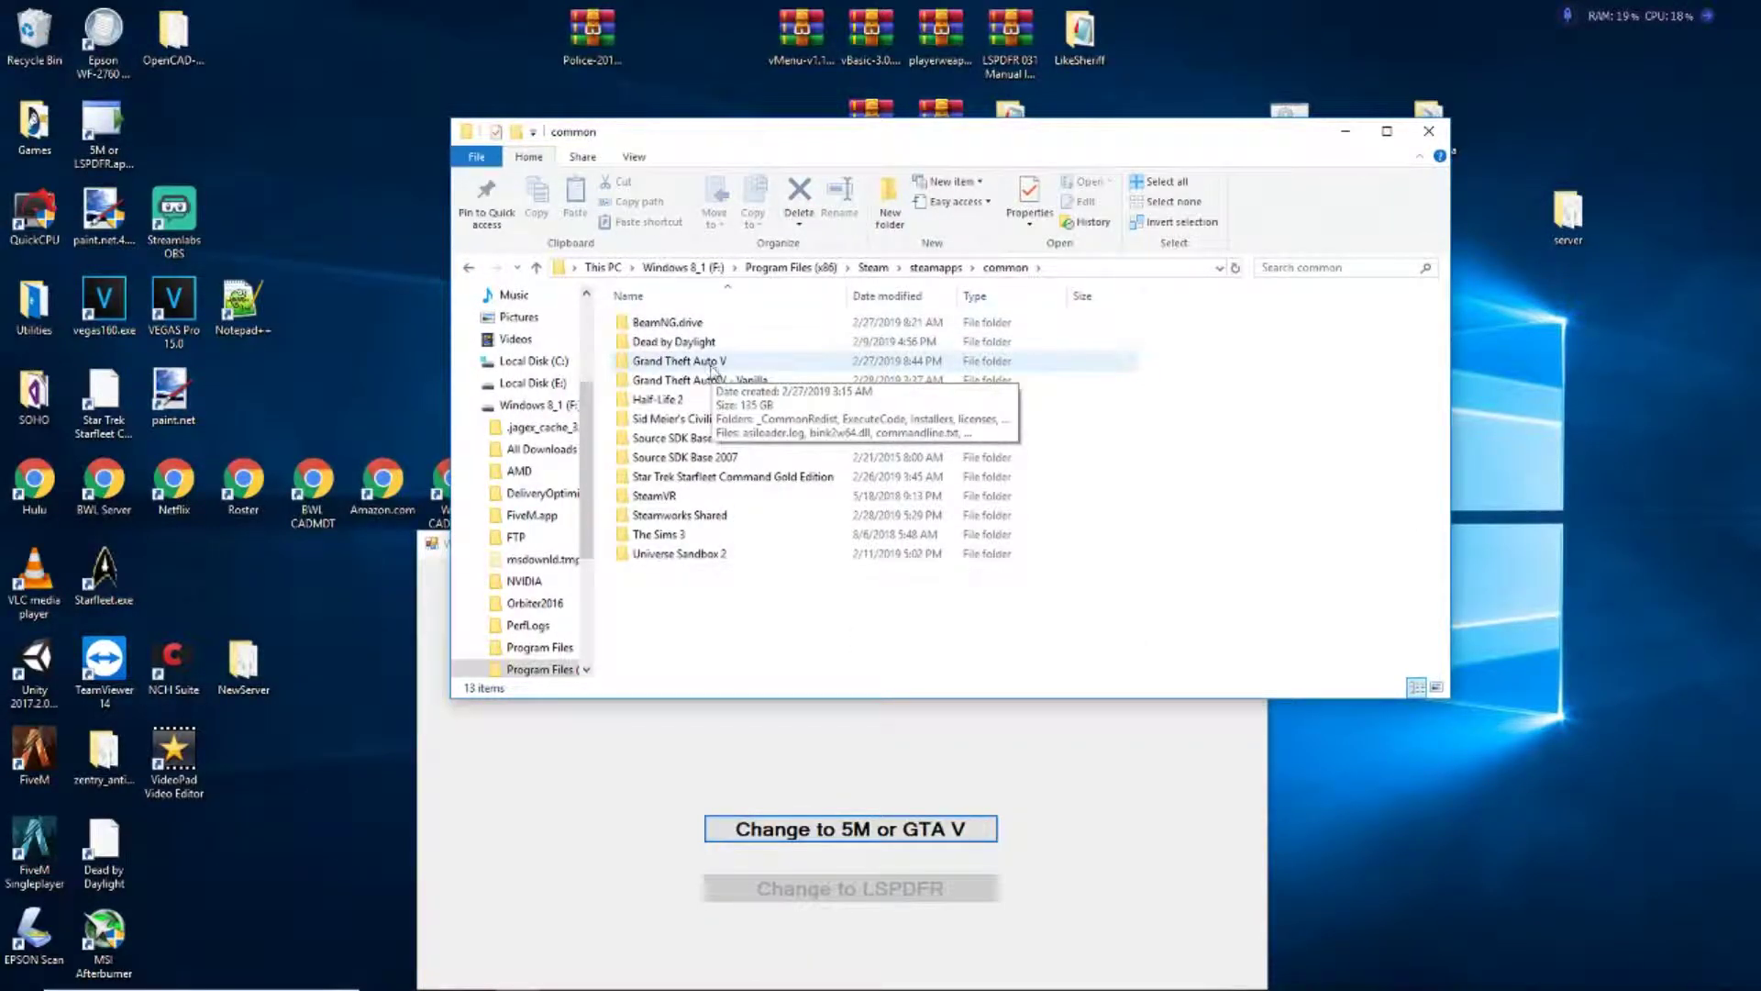
pyautogui.doubleClick(666, 366)
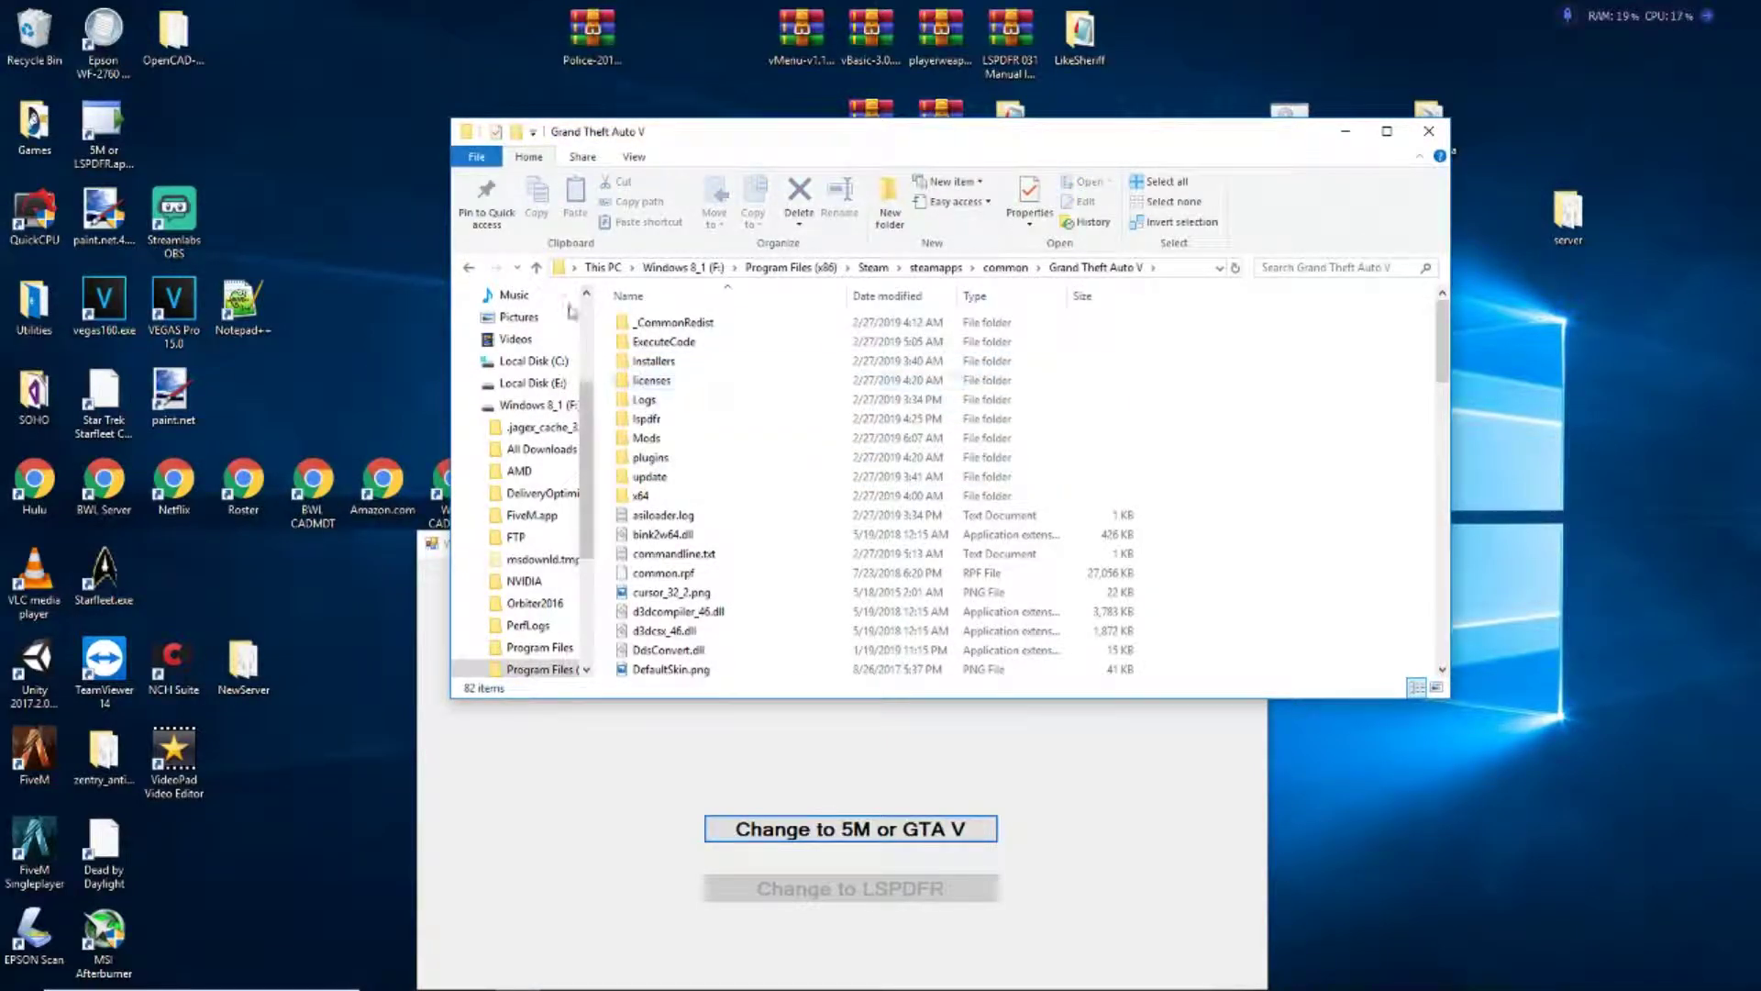
pyautogui.click(468, 269)
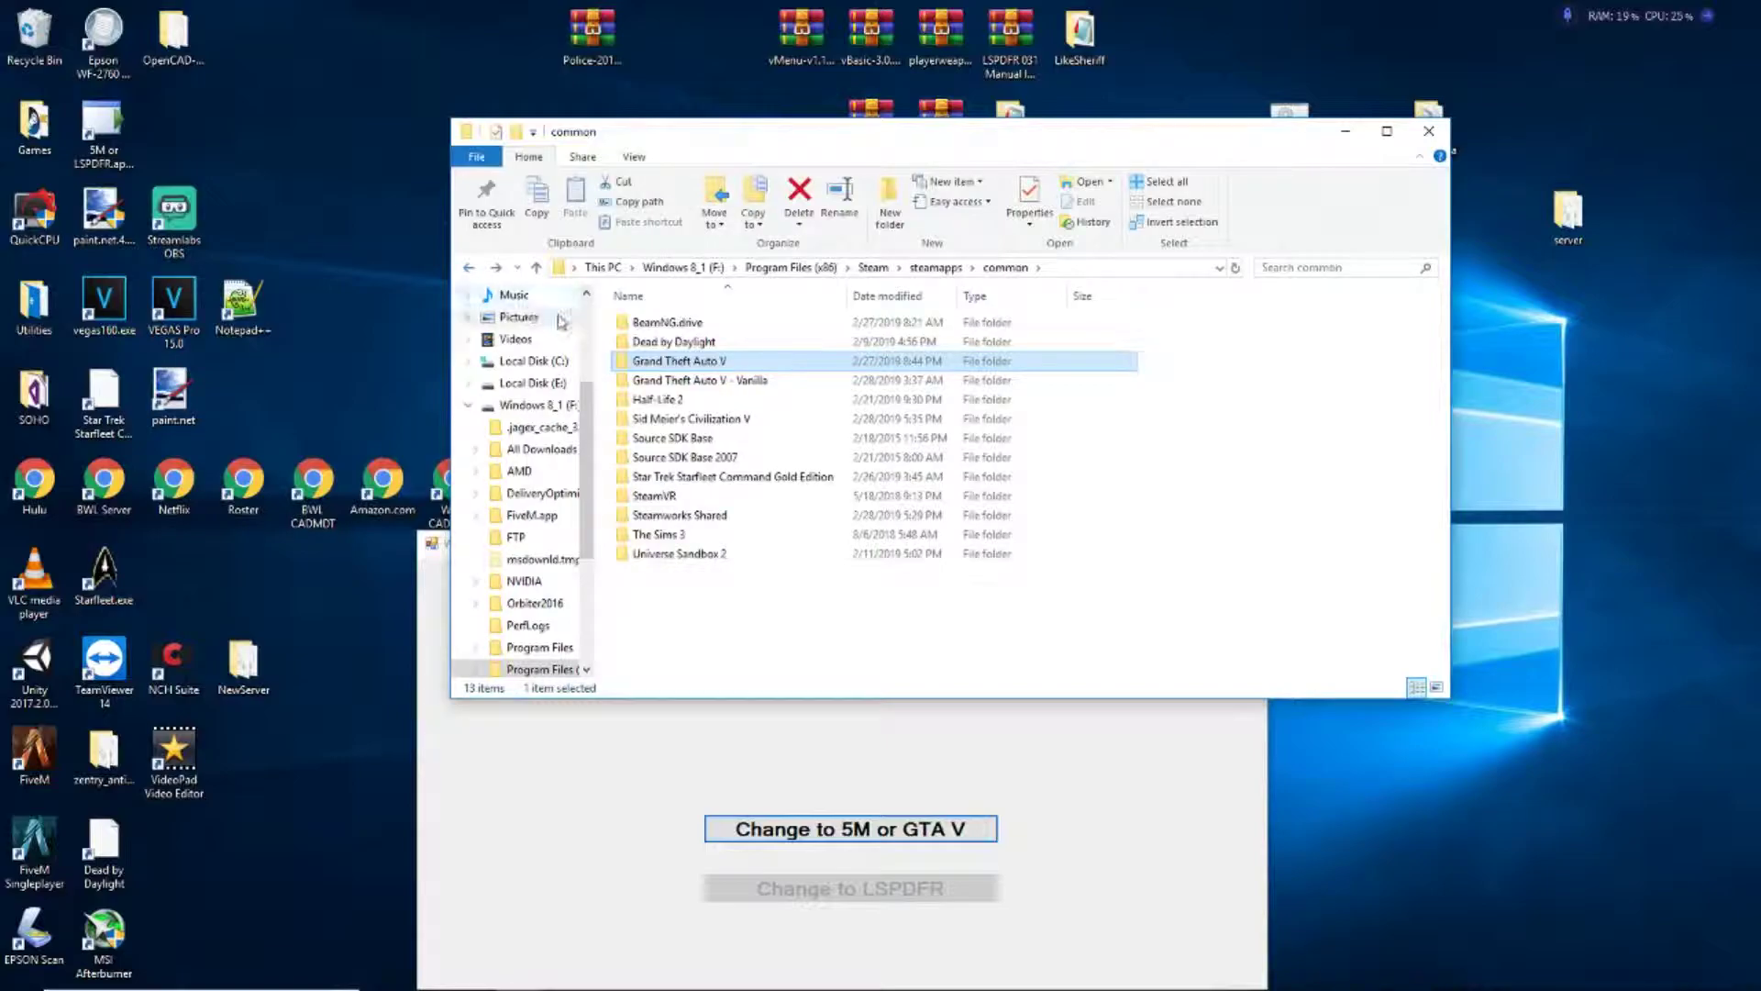
pyautogui.doubleClick(647, 384)
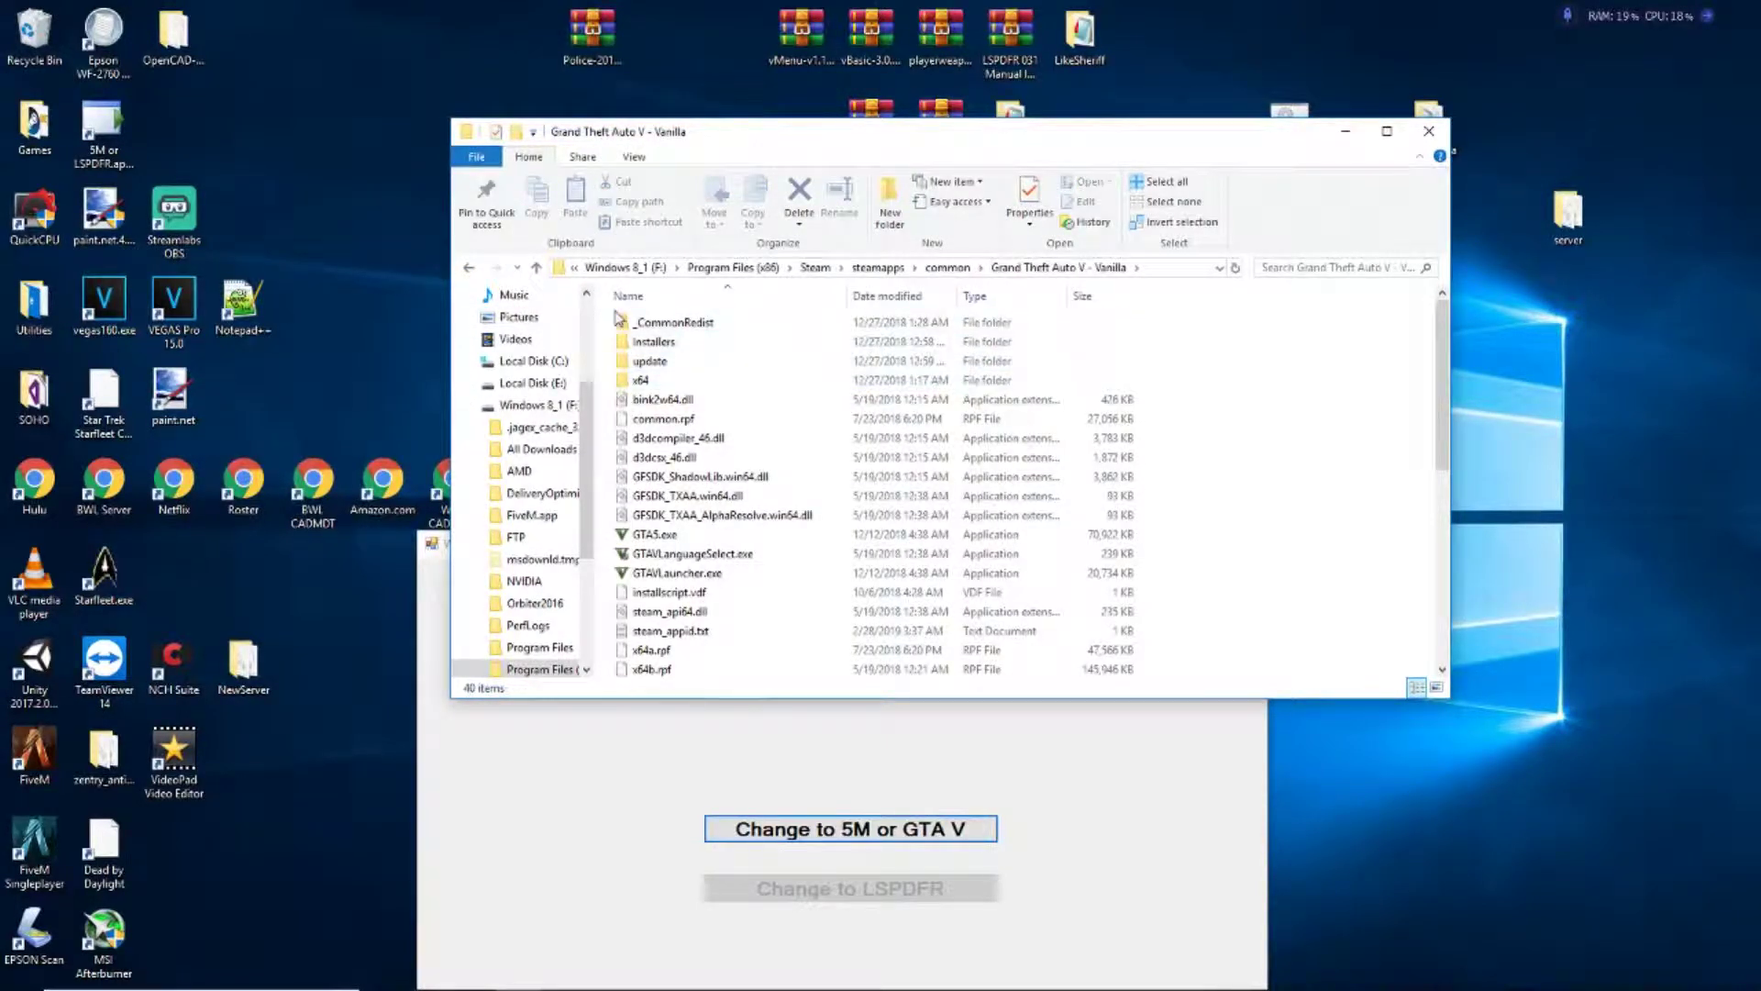
pyautogui.click(469, 269)
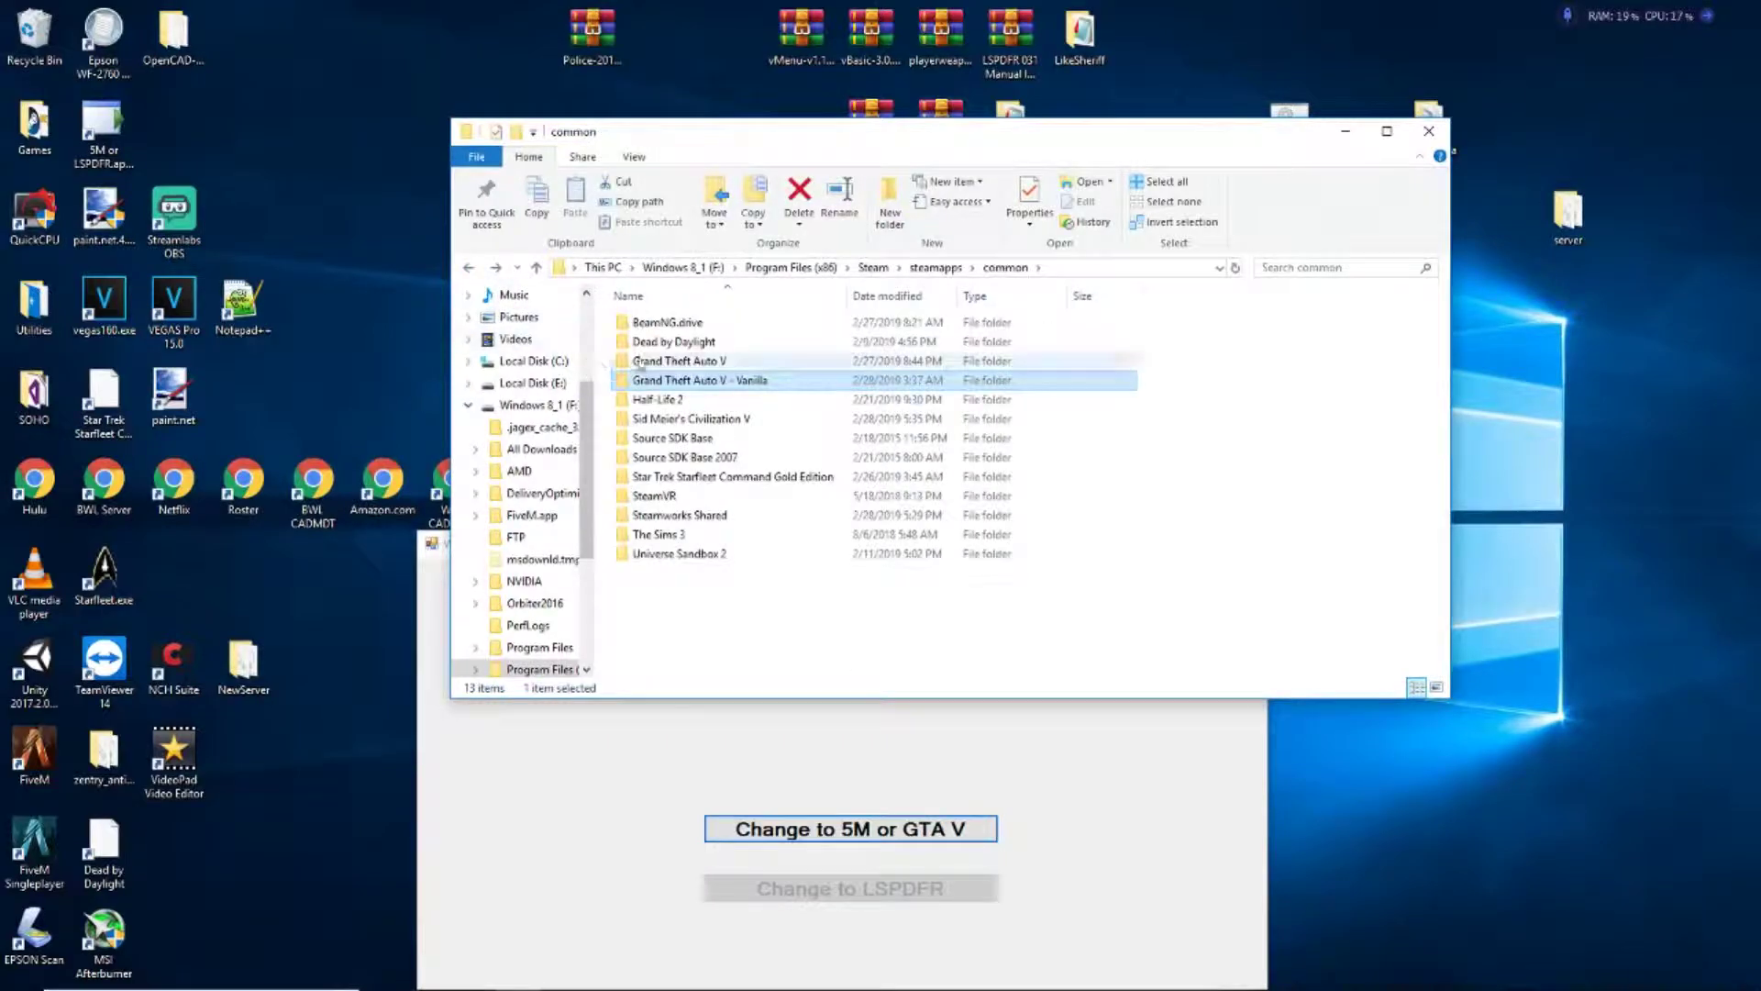
pyautogui.click(537, 793)
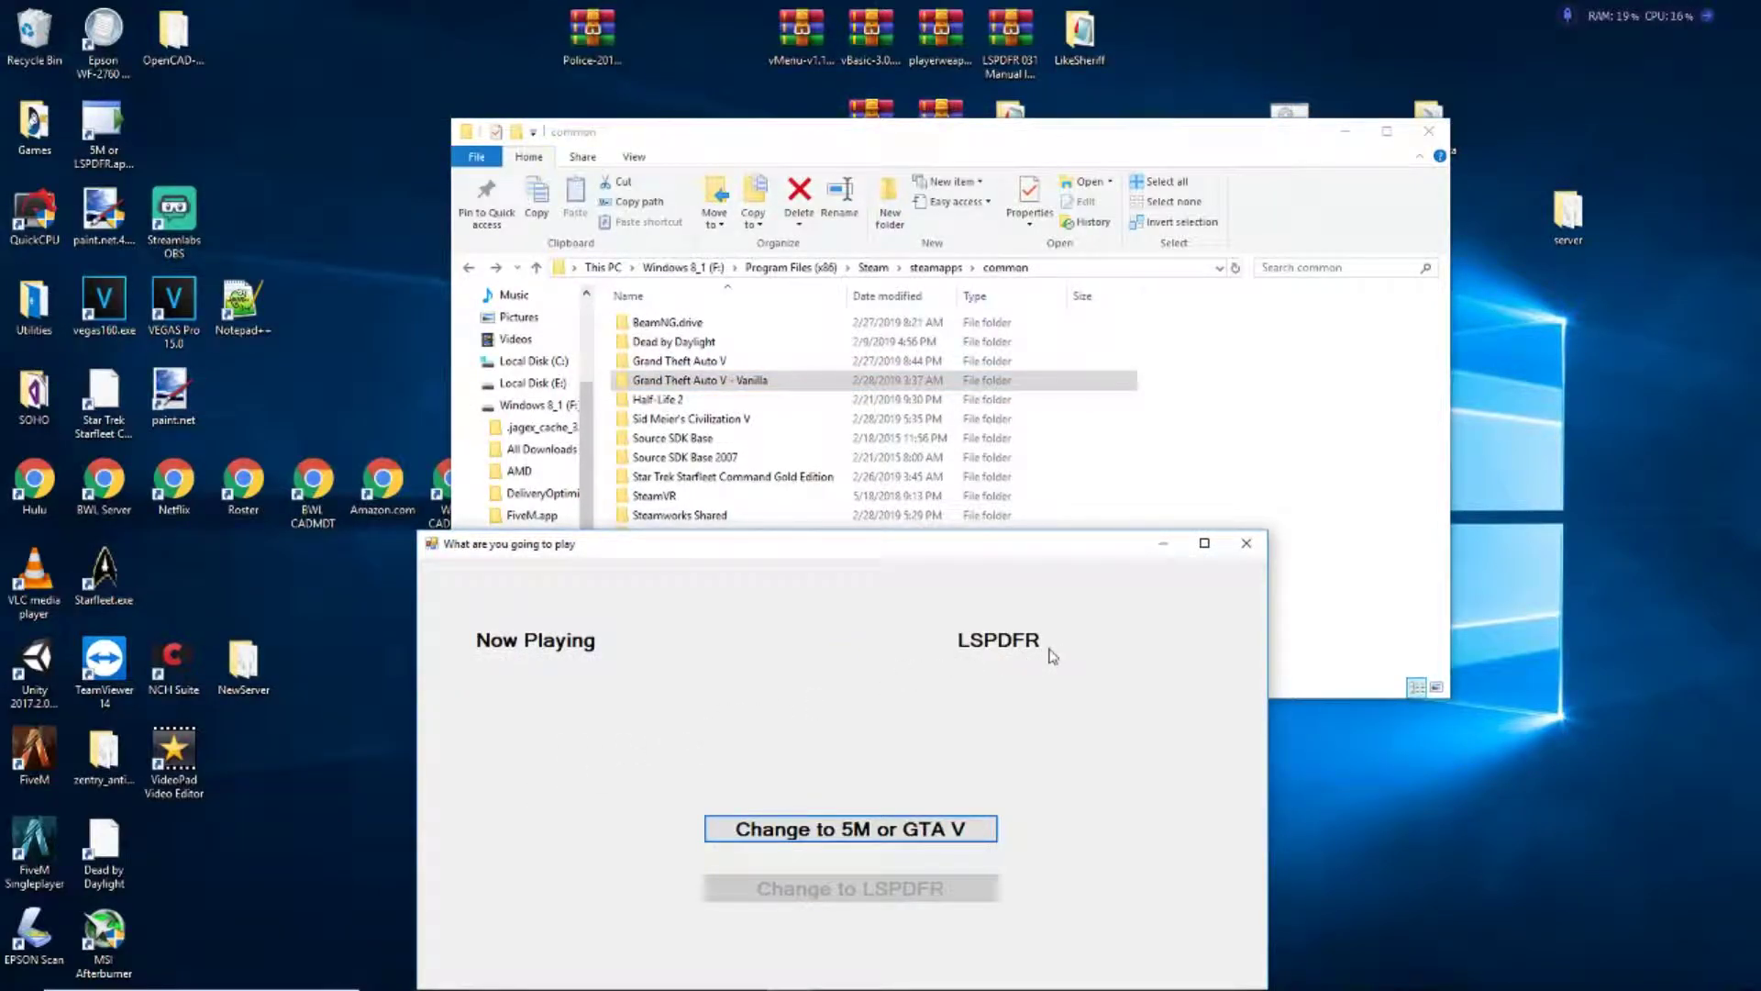
# Step: Switch back to 5M or GTA V and reopen common to check the folder names
pyautogui.click(468, 269)
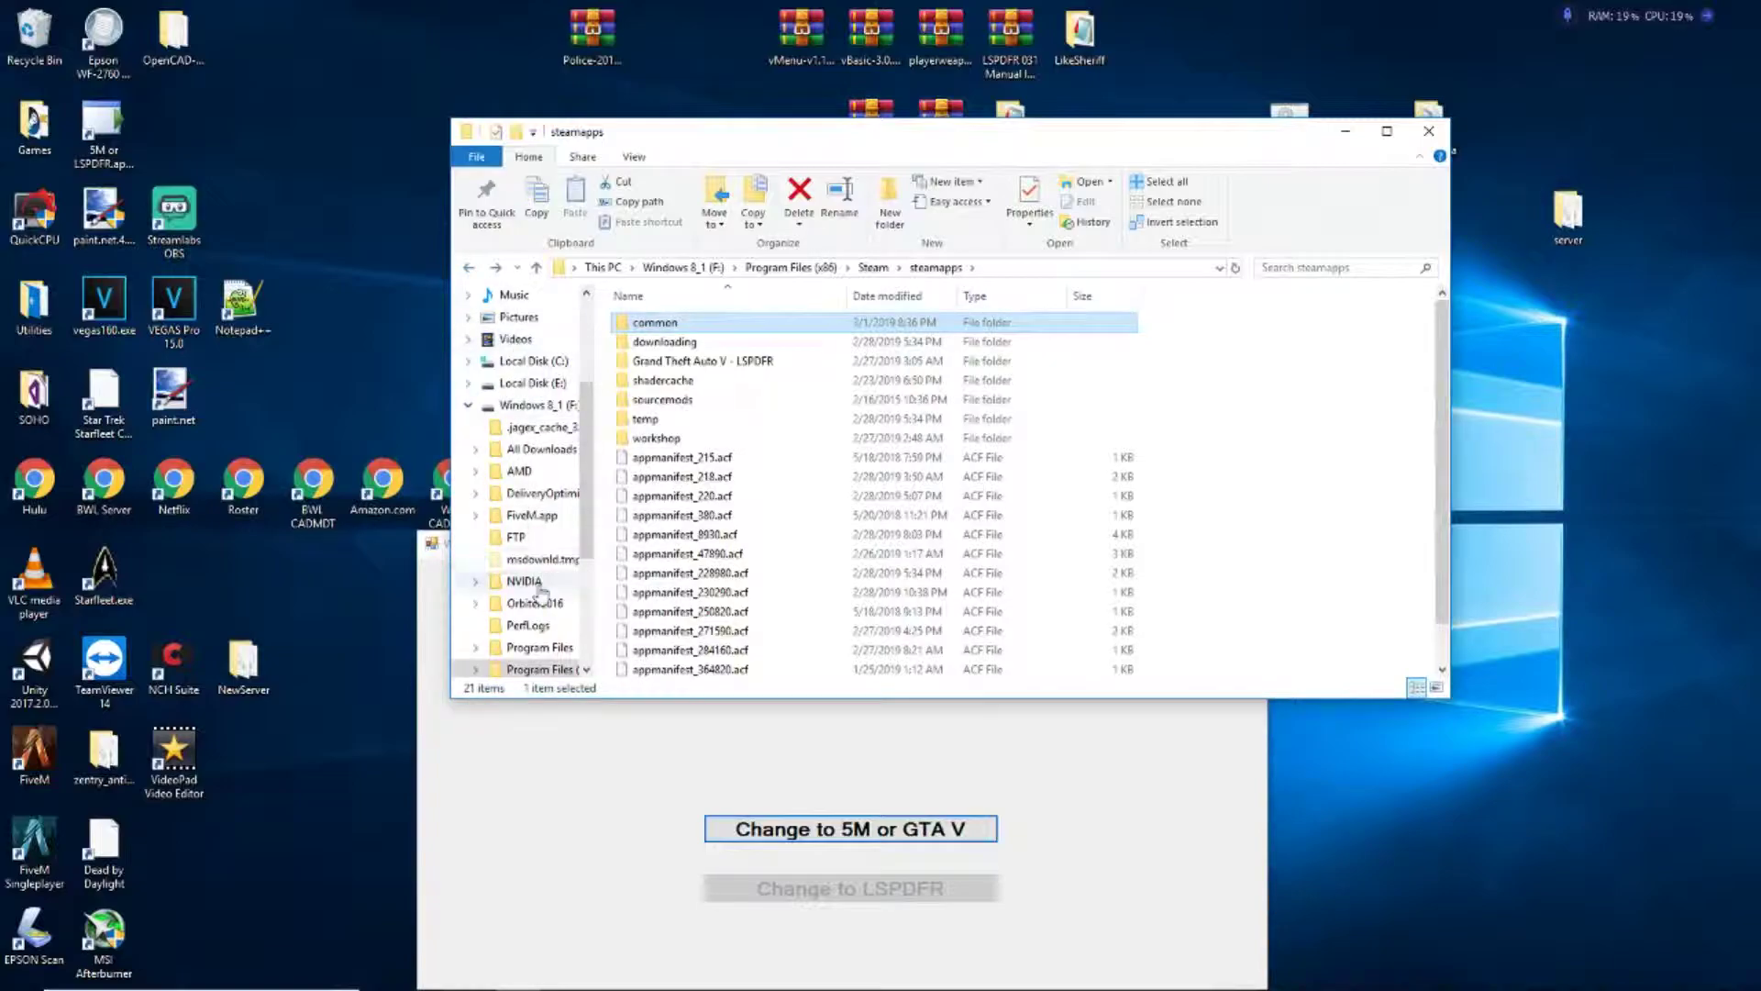
pyautogui.click(816, 837)
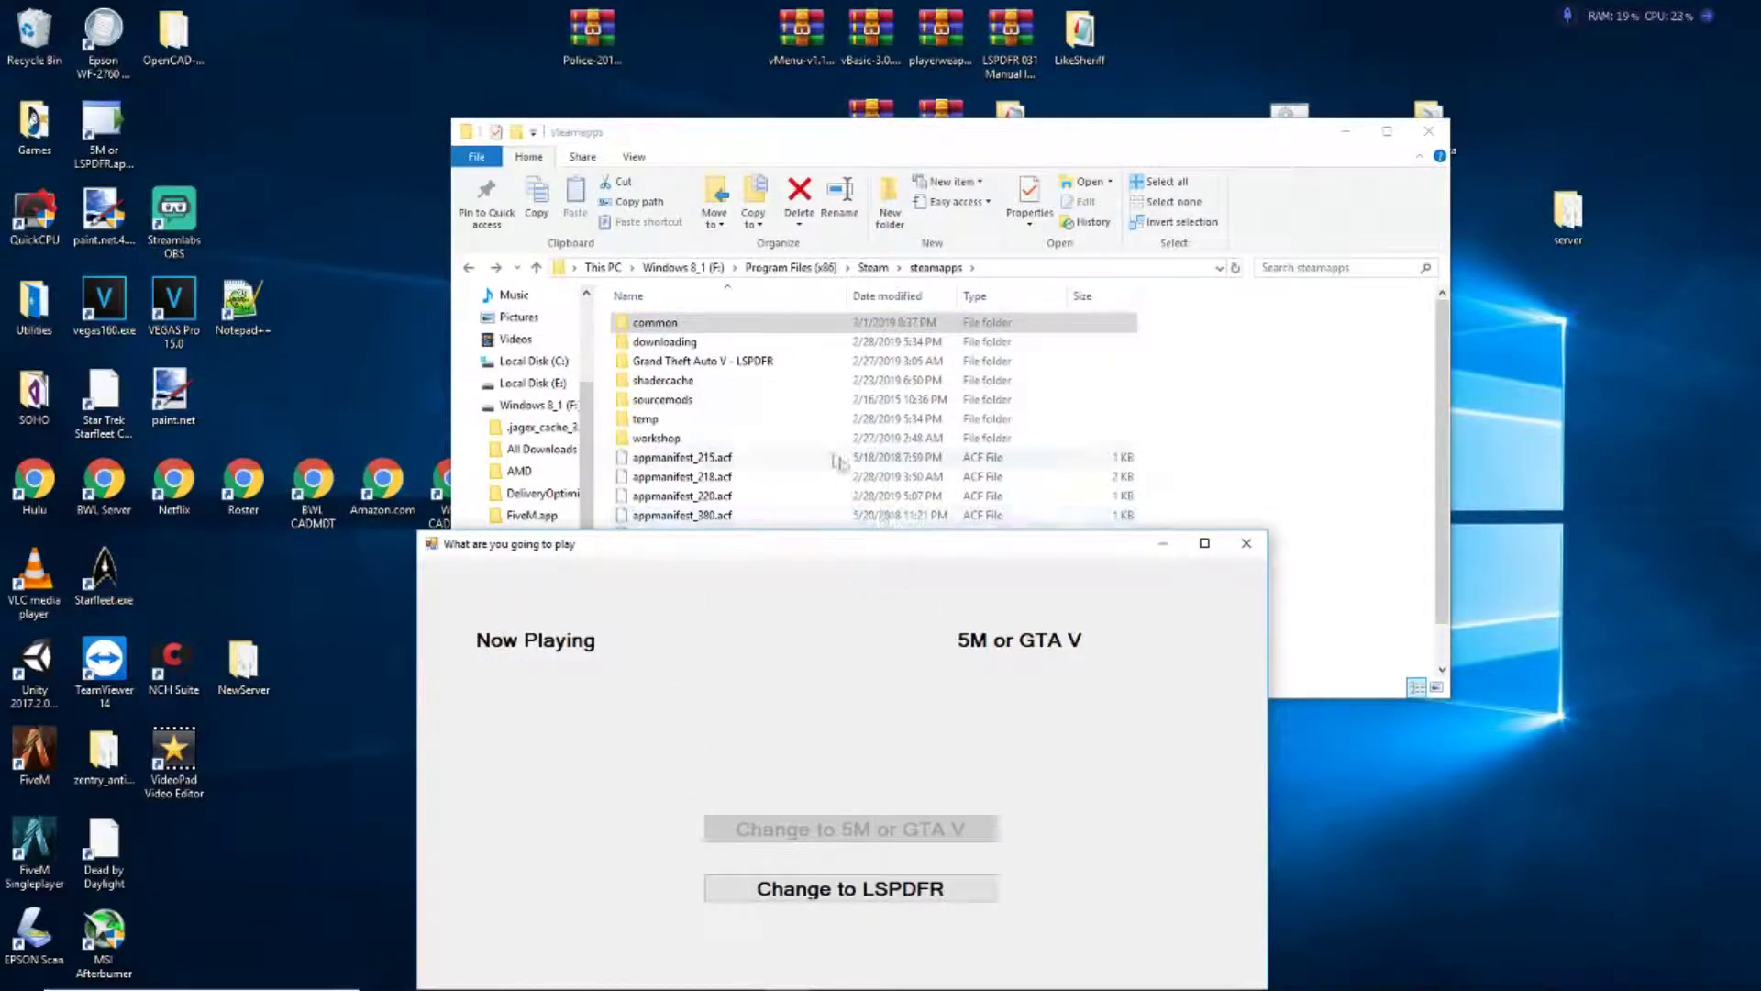
pyautogui.doubleClick(683, 332)
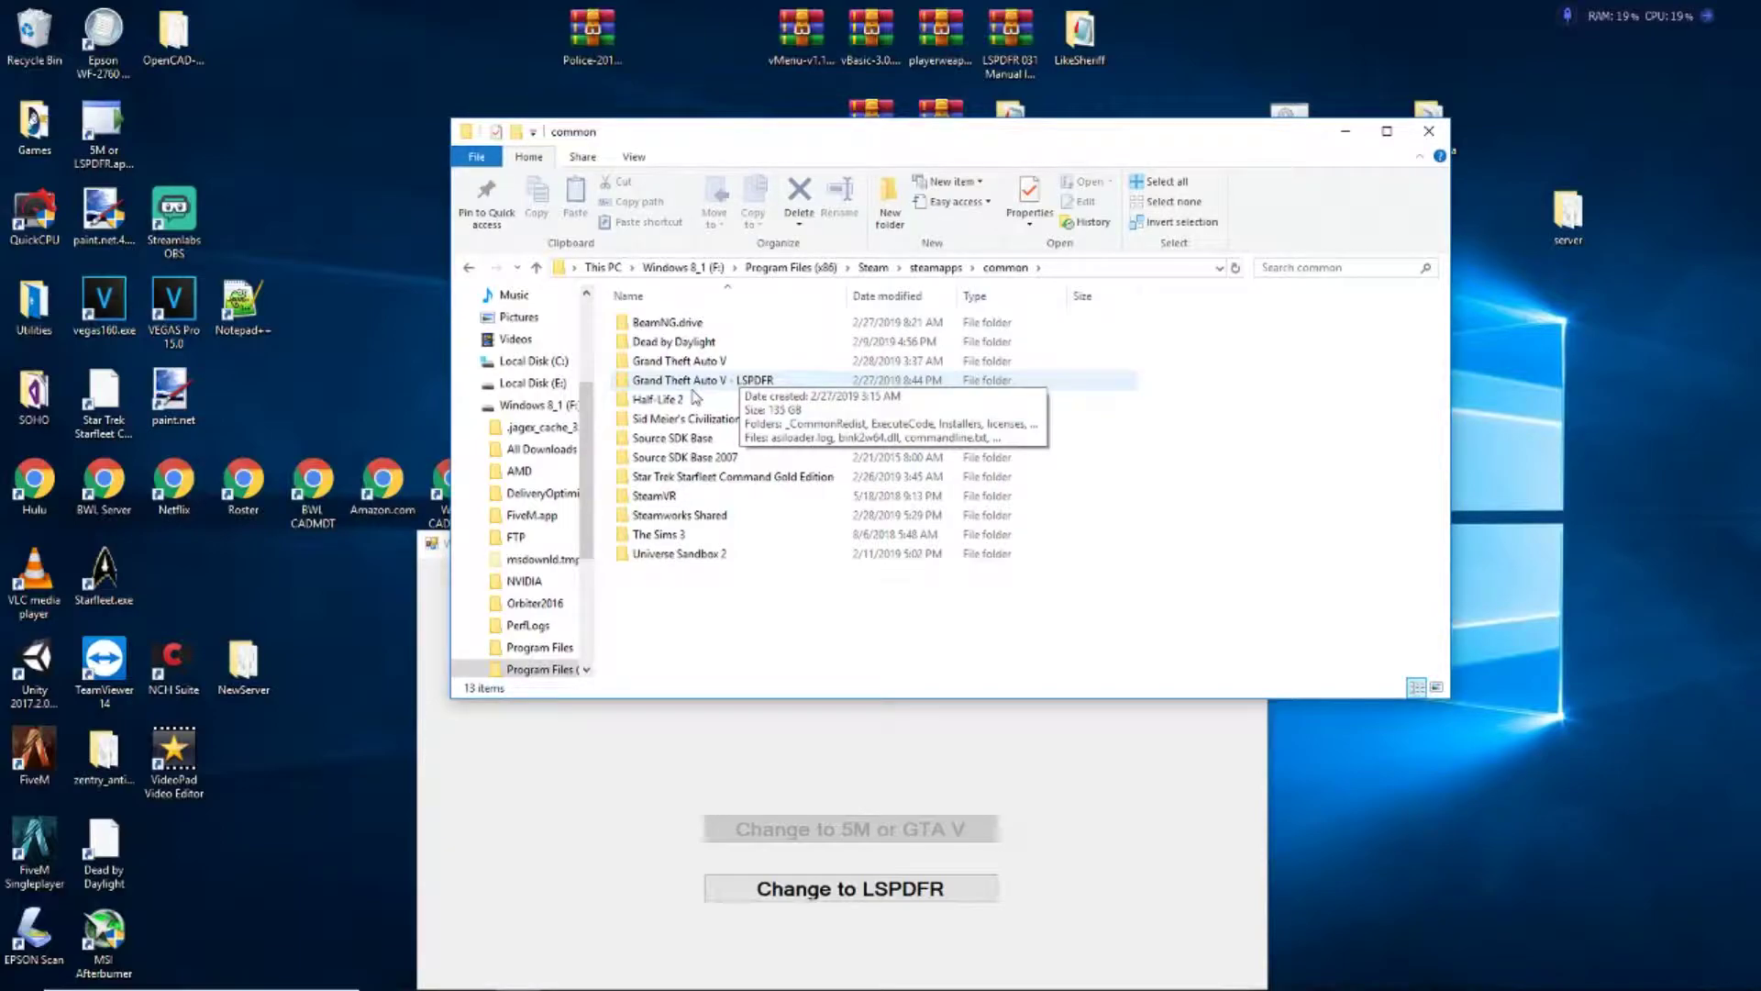
pyautogui.moveTo(703, 380)
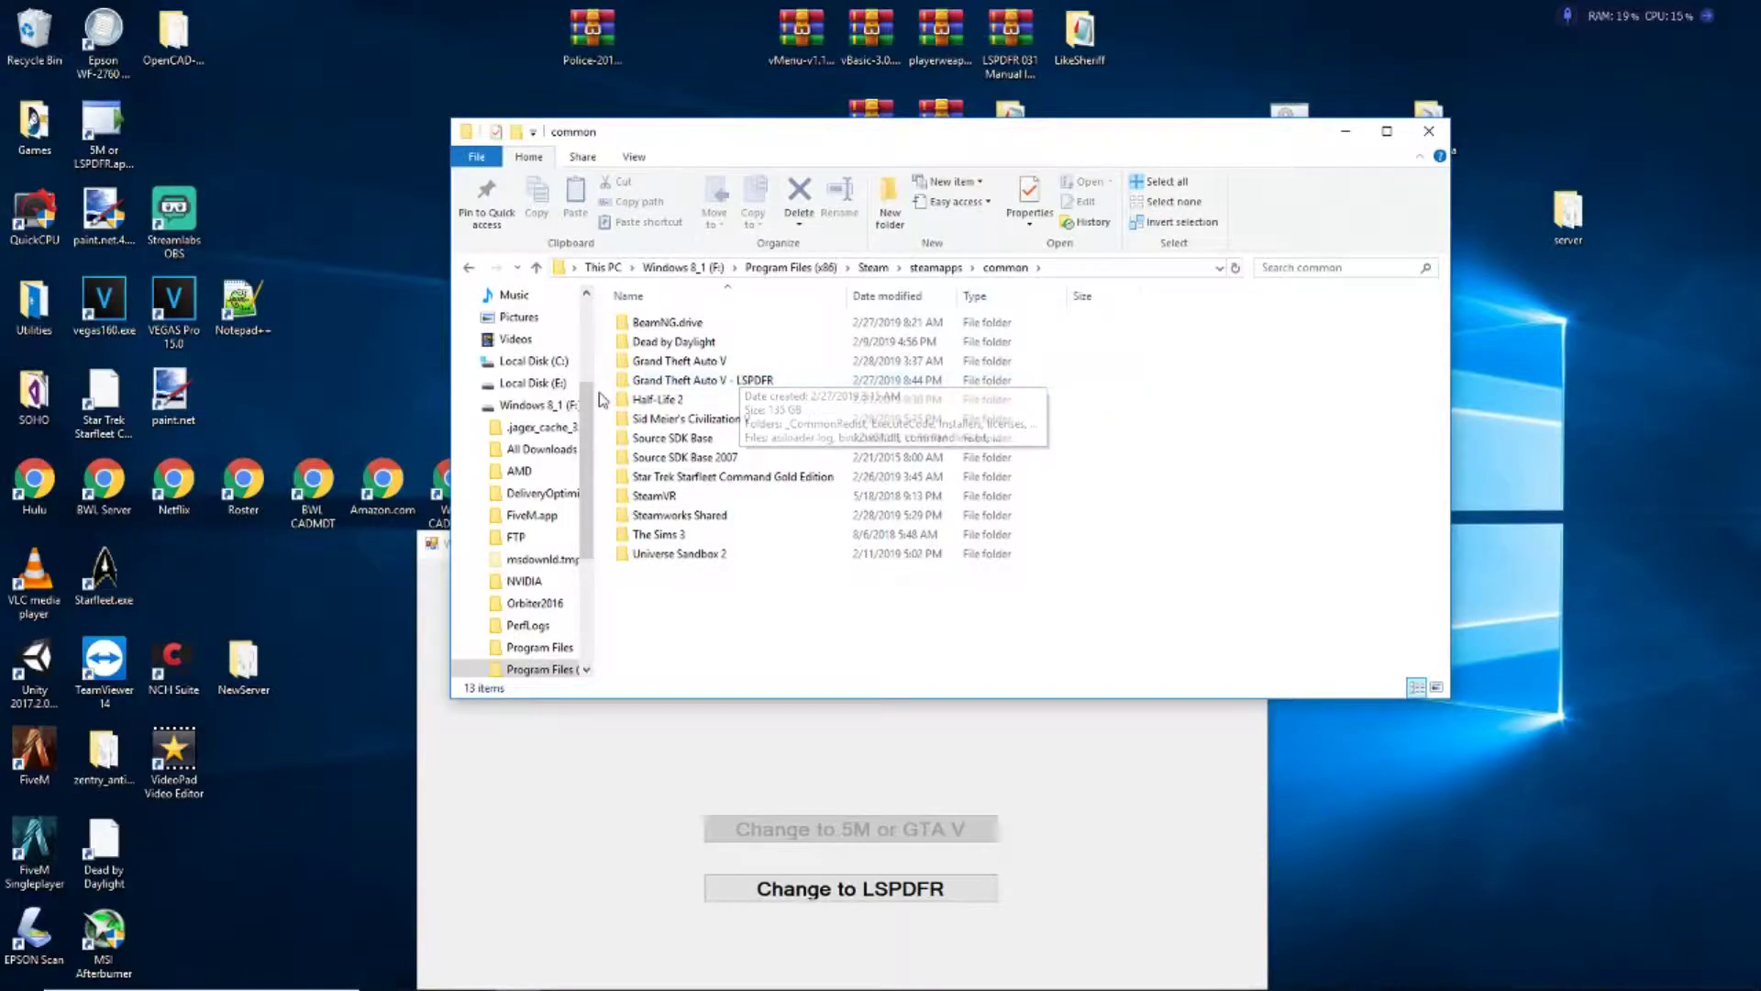
pyautogui.click(693, 391)
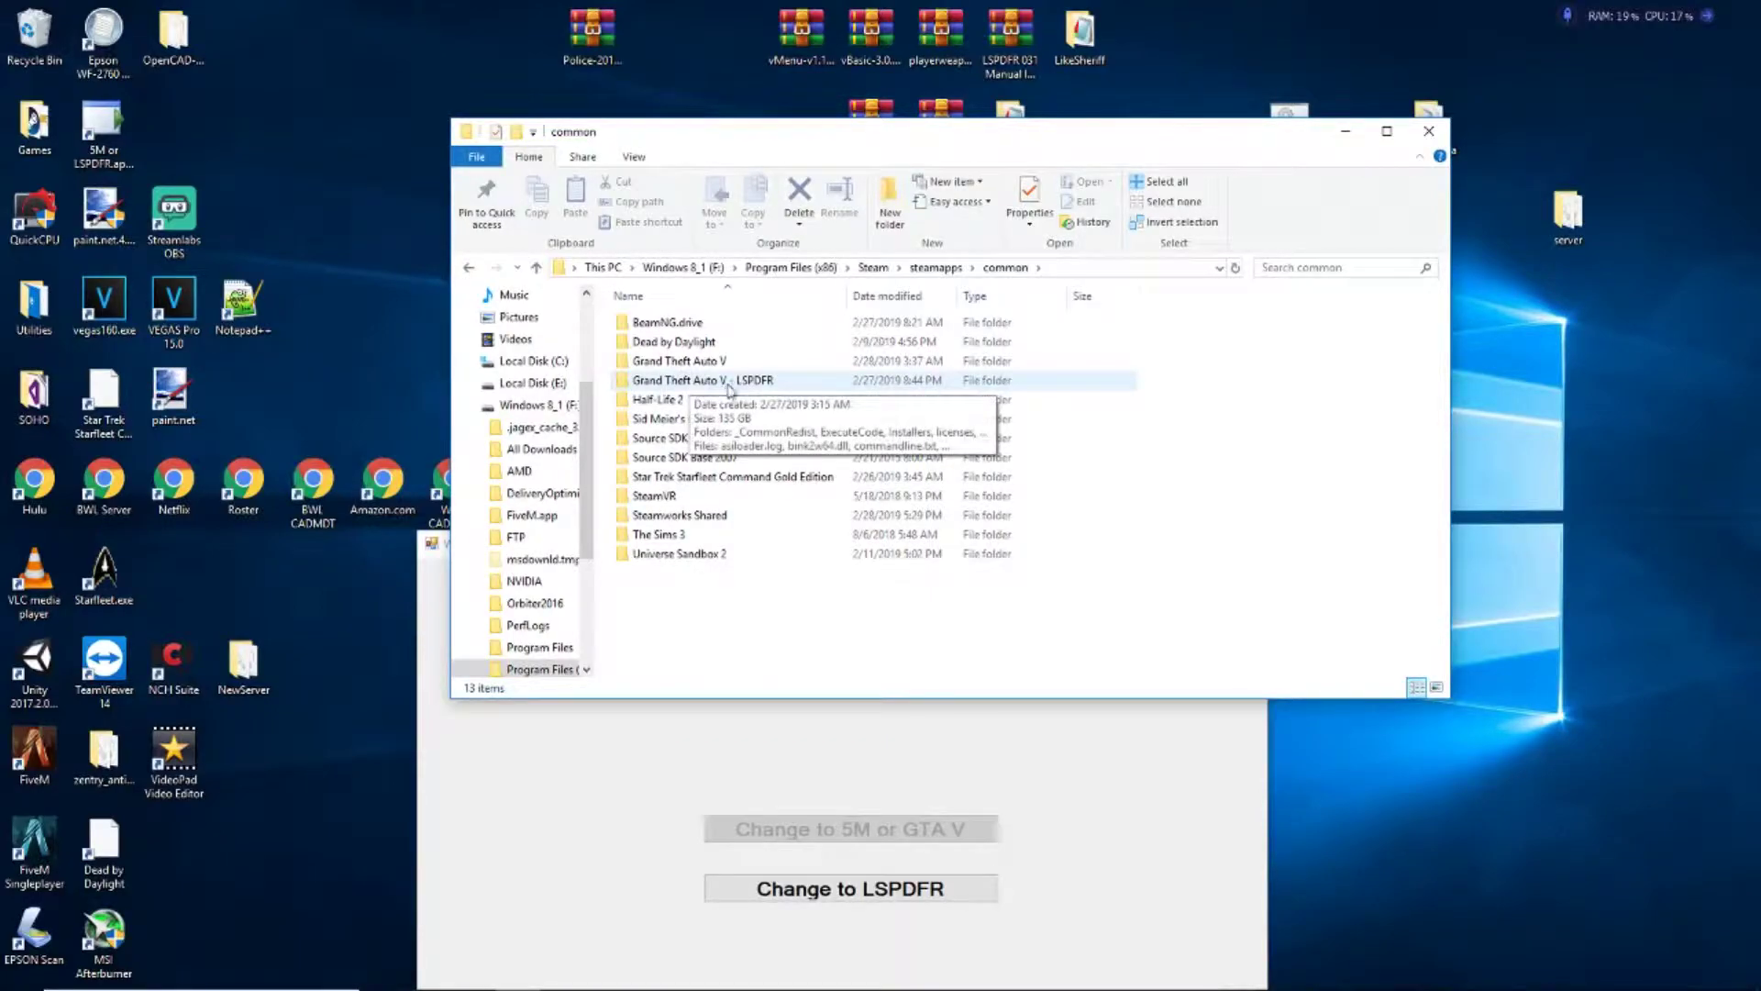